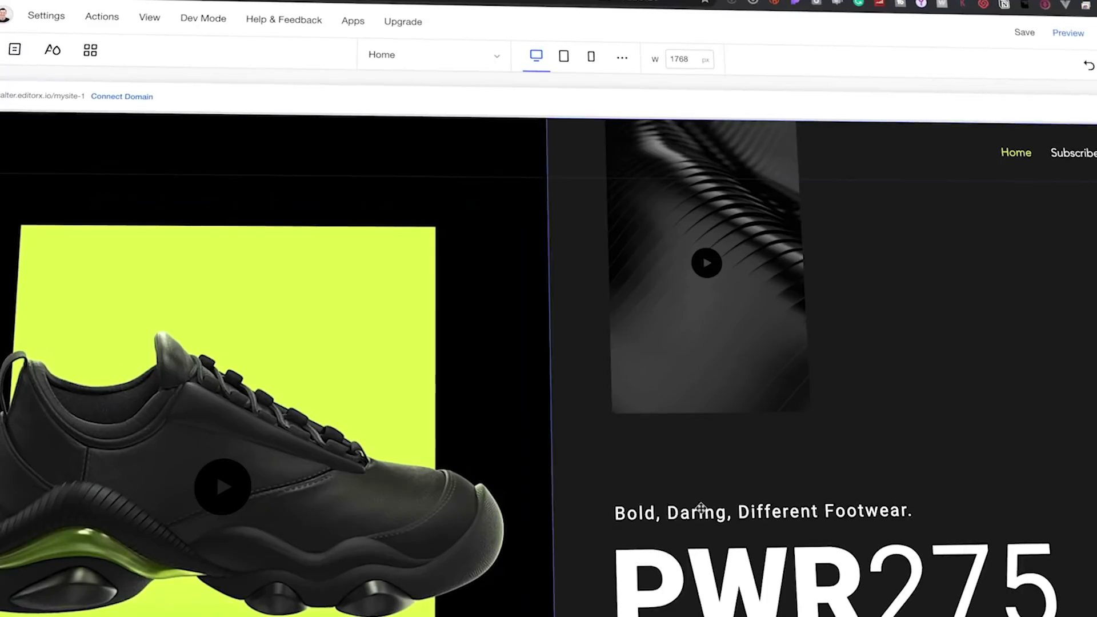
Go to editorx.com from the Chrome address bar and start creating a new site
{"action": "left_click", "coordinate": [743, 372]}
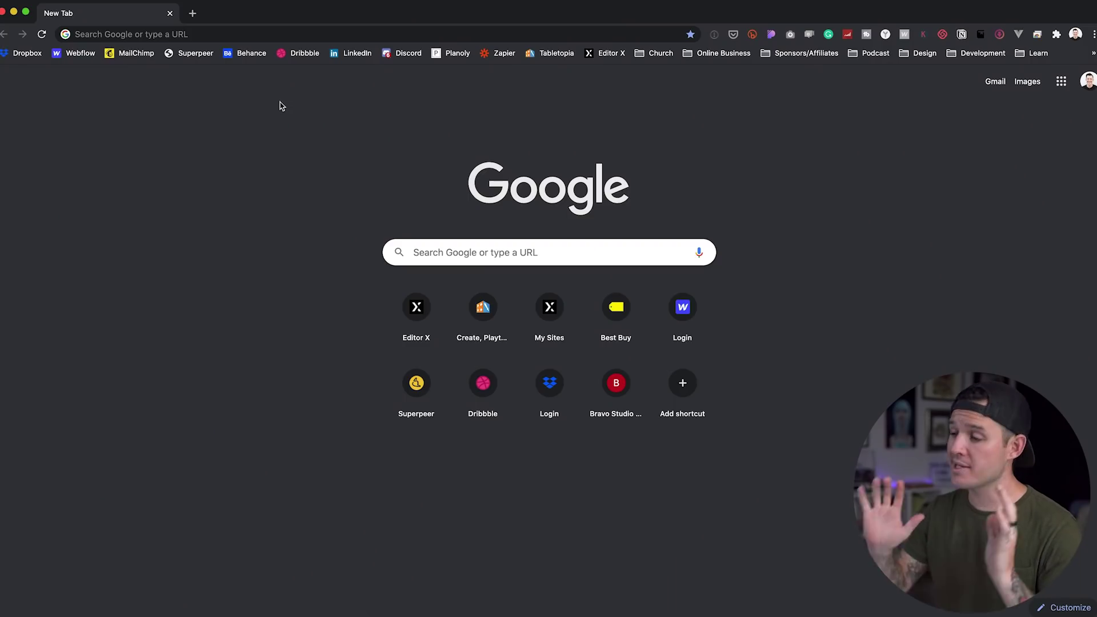
{"action": "left_click", "coordinate": [256, 34]}
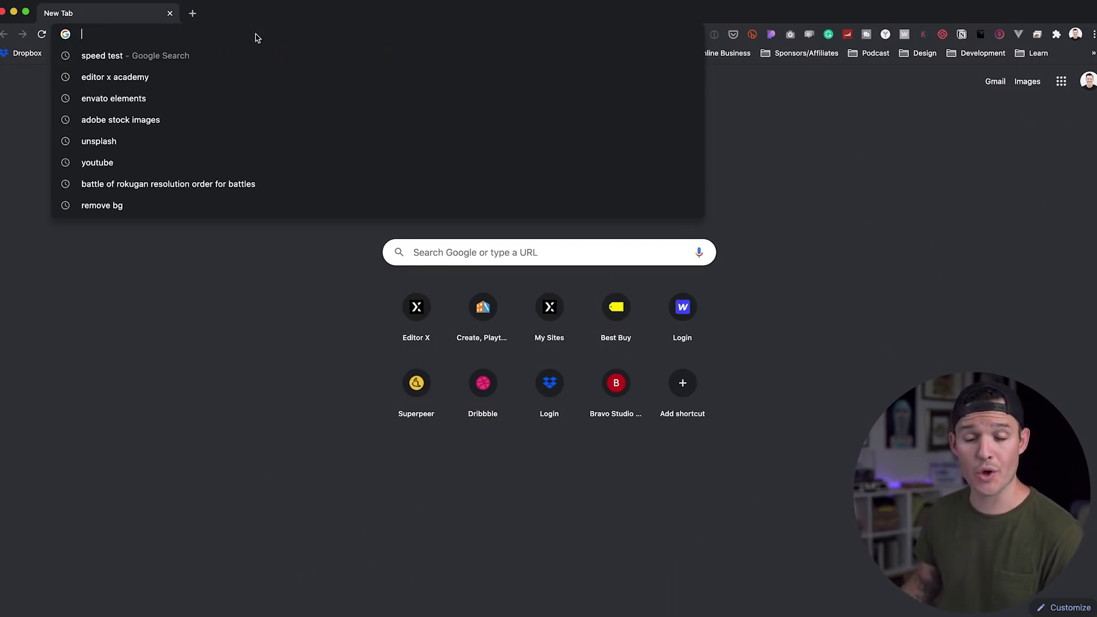
{"action": "type", "text": "editorx.com/account/sites"}
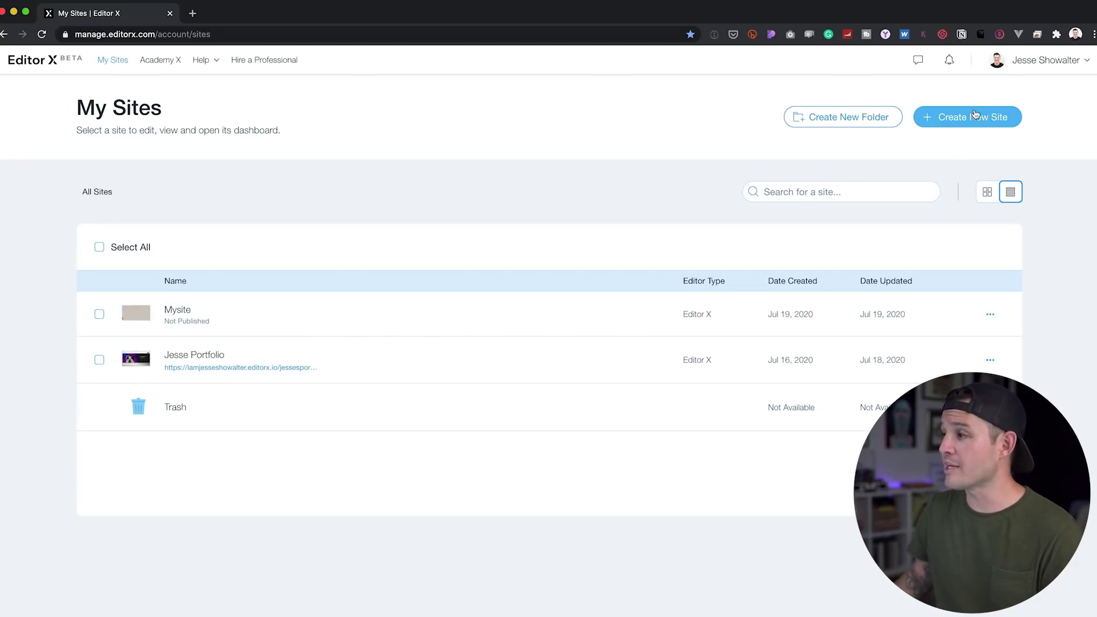
{"action": "left_click", "coordinate": [975, 120]}
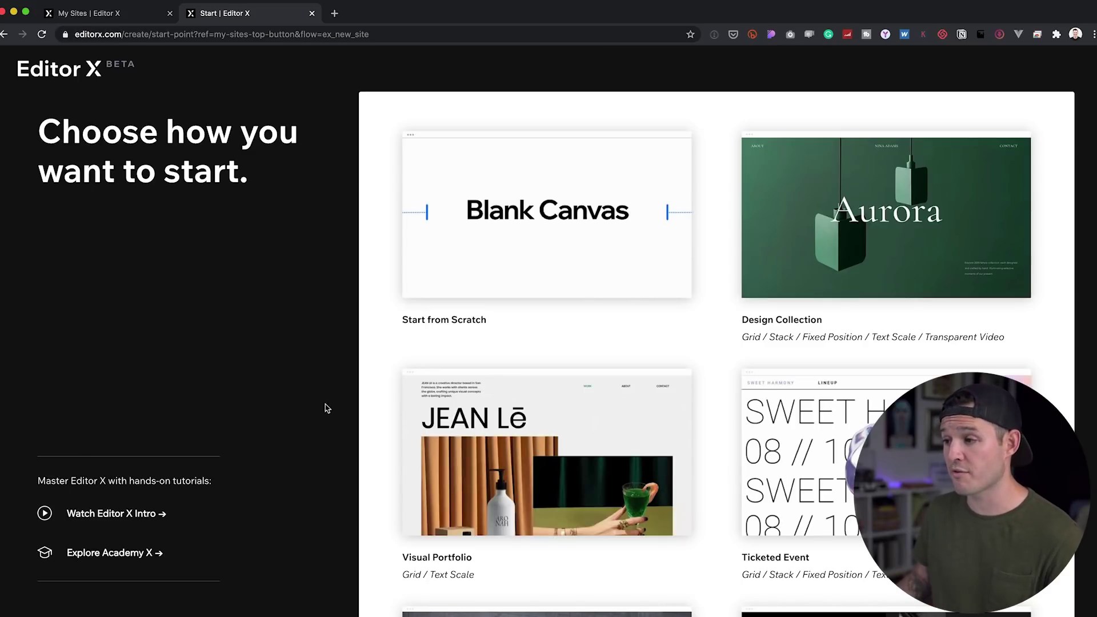
Open the Product Showcase template for editing
{"action": "scroll", "coordinate": [486, 349], "scroll_direction": "down", "scroll_amount": 5}
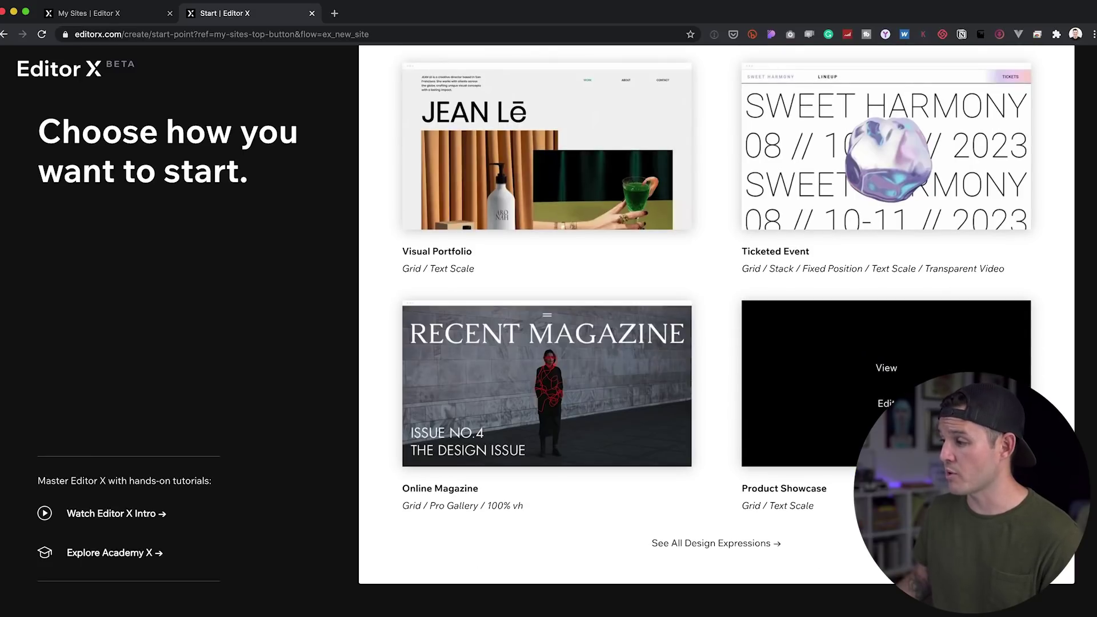
{"action": "left_click", "coordinate": [886, 404]}
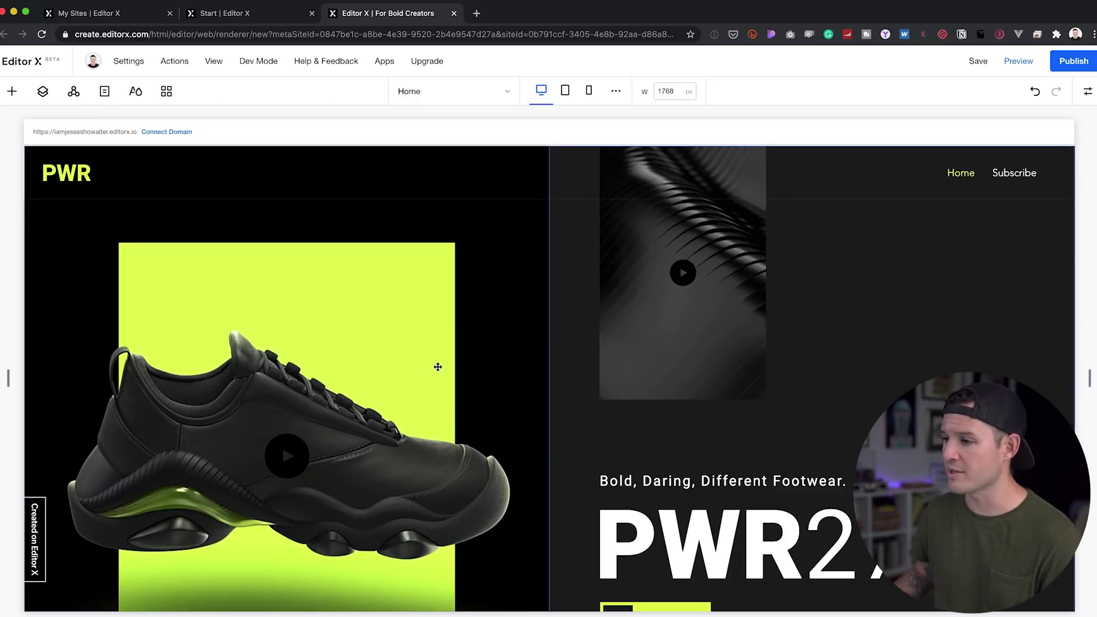
{"action": "left_click", "coordinate": [683, 271]}
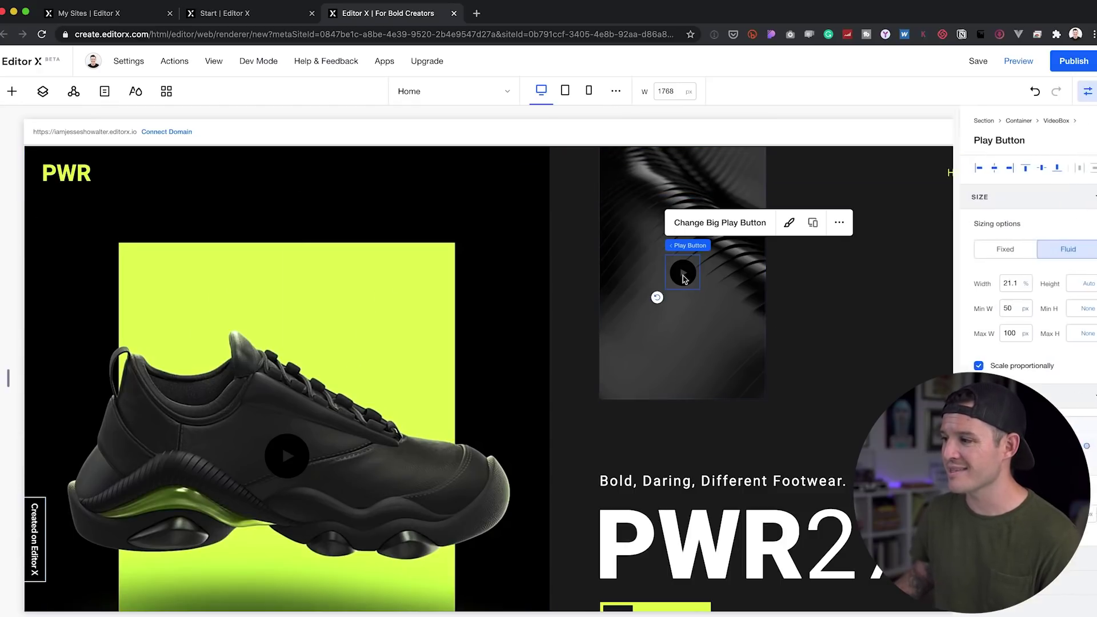
{"action": "left_click", "coordinate": [661, 326]}
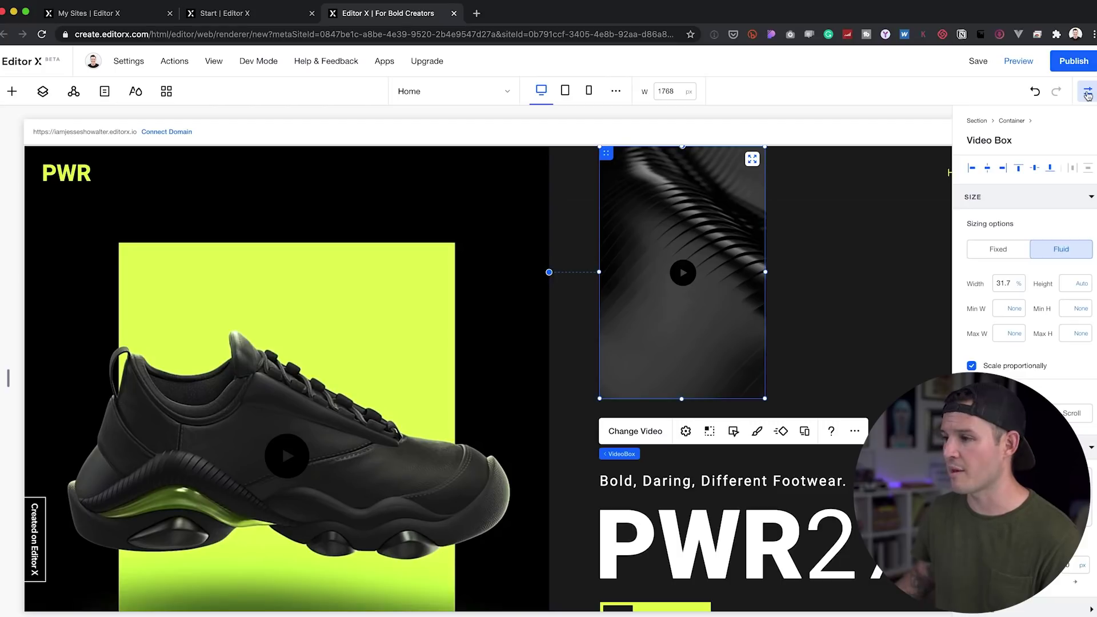
{"action": "left_click", "coordinate": [1088, 93]}
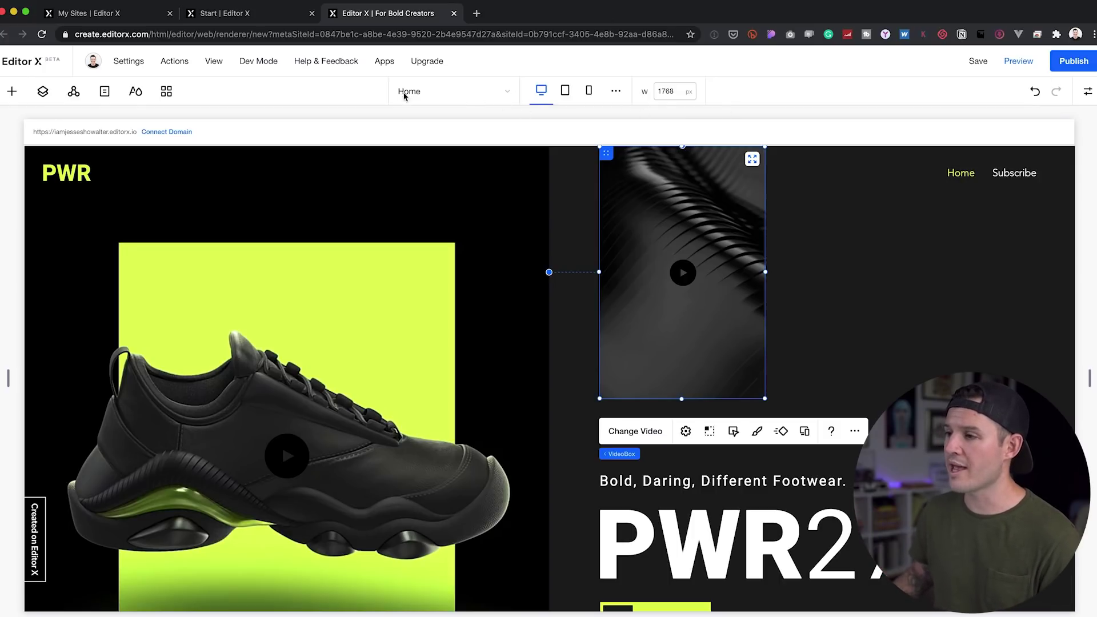
{"action": "left_click", "coordinate": [479, 97]}
{"action": "left_click", "coordinate": [479, 97]}
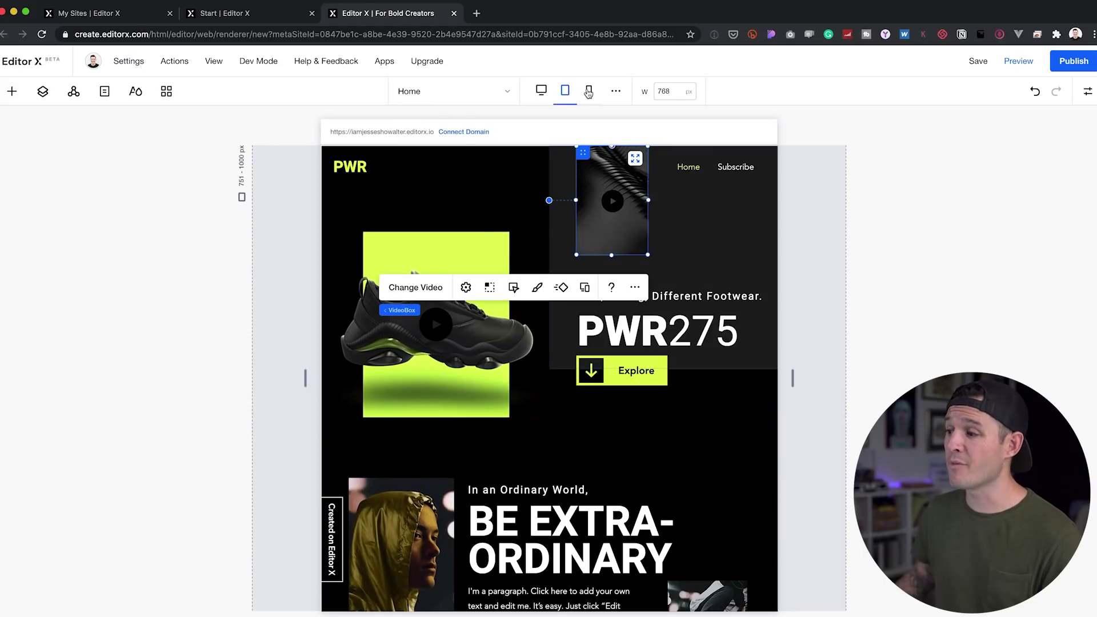
{"action": "left_click", "coordinate": [588, 92]}
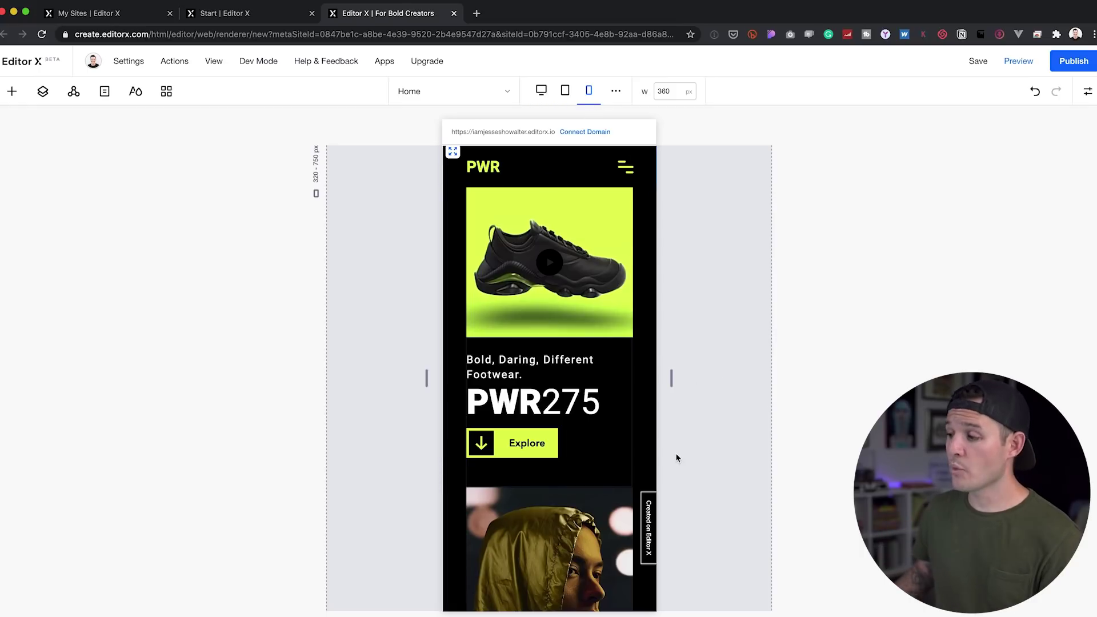
{"action": "left_click_drag", "start_coordinate": [671, 380], "coordinate": [1026, 378]}
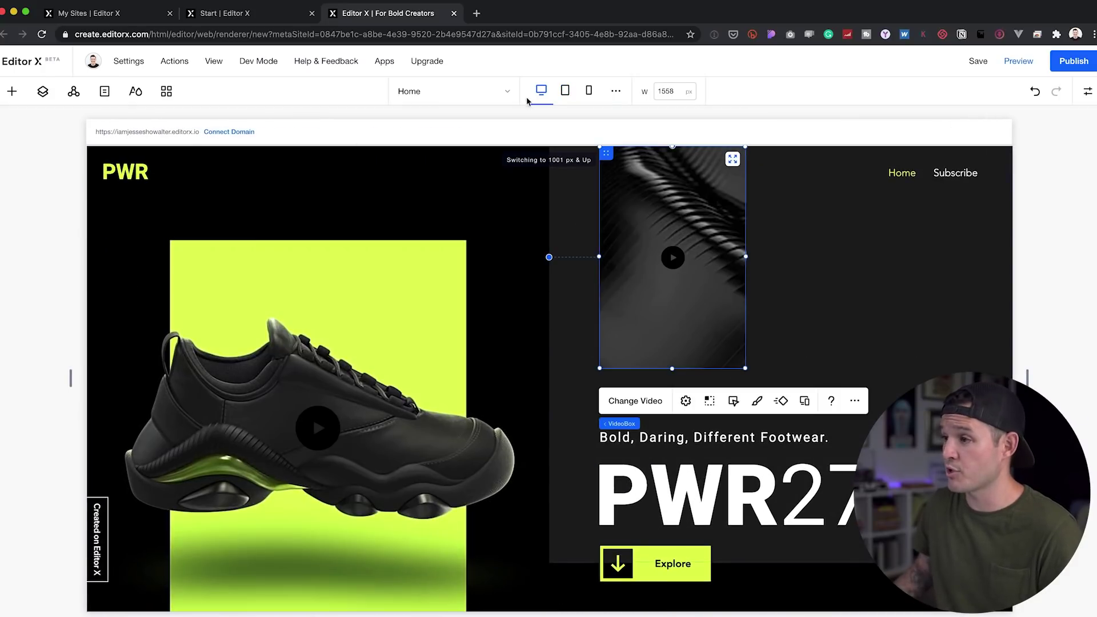
{"action": "left_click", "coordinate": [540, 94]}
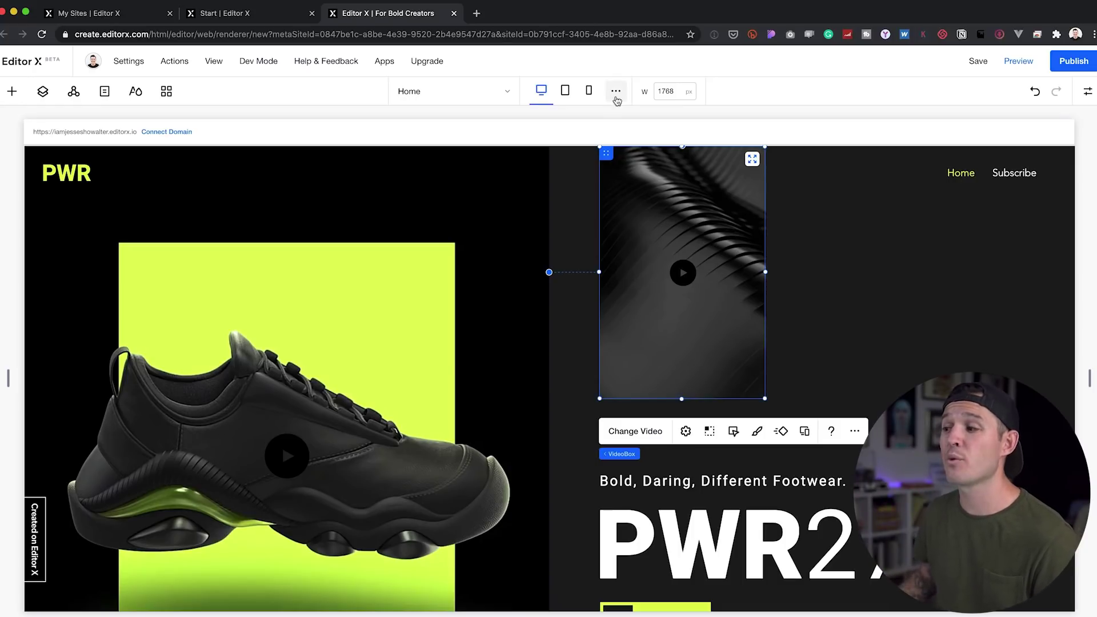
{"action": "left_click", "coordinate": [616, 92]}
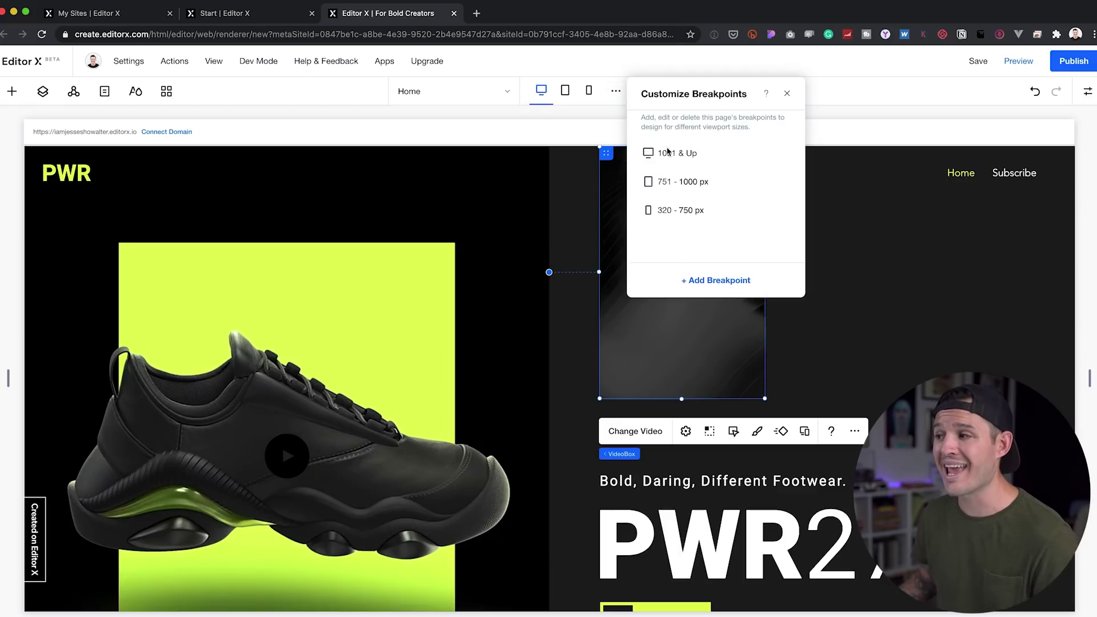
{"action": "left_click", "coordinate": [600, 123]}
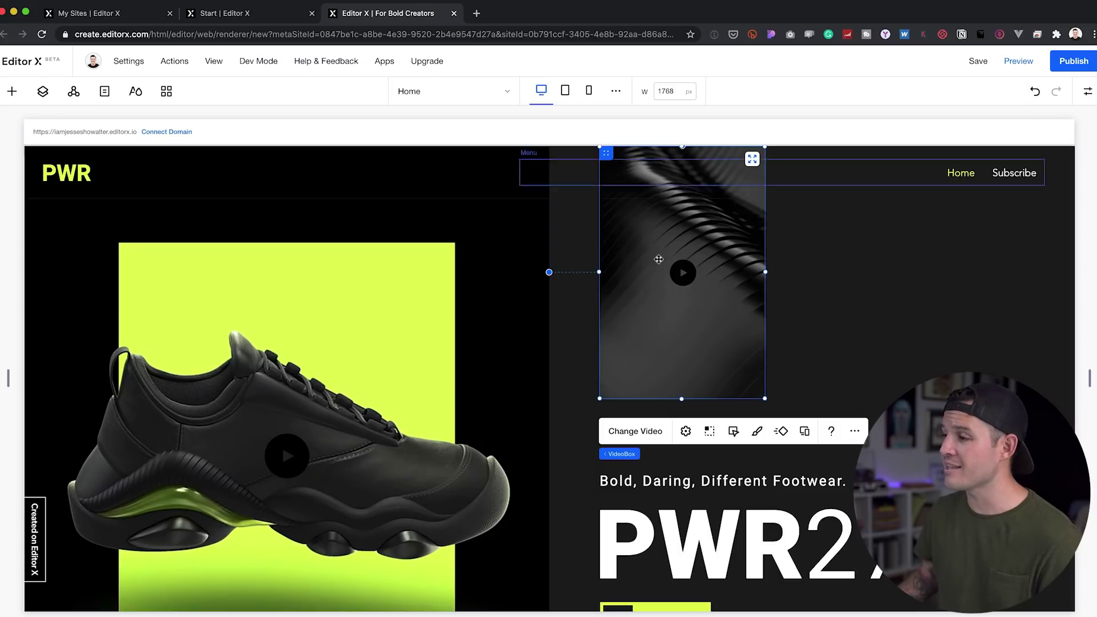
{"action": "left_click_drag", "start_coordinate": [663, 205], "coordinate": [854, 288]}
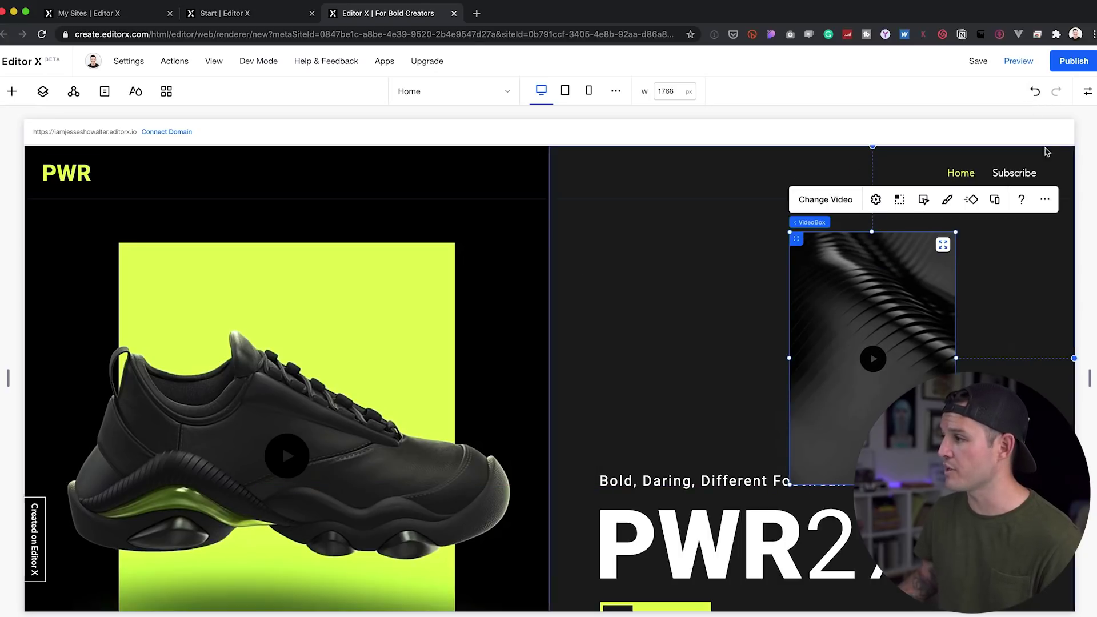
{"action": "left_click", "coordinate": [1035, 92]}
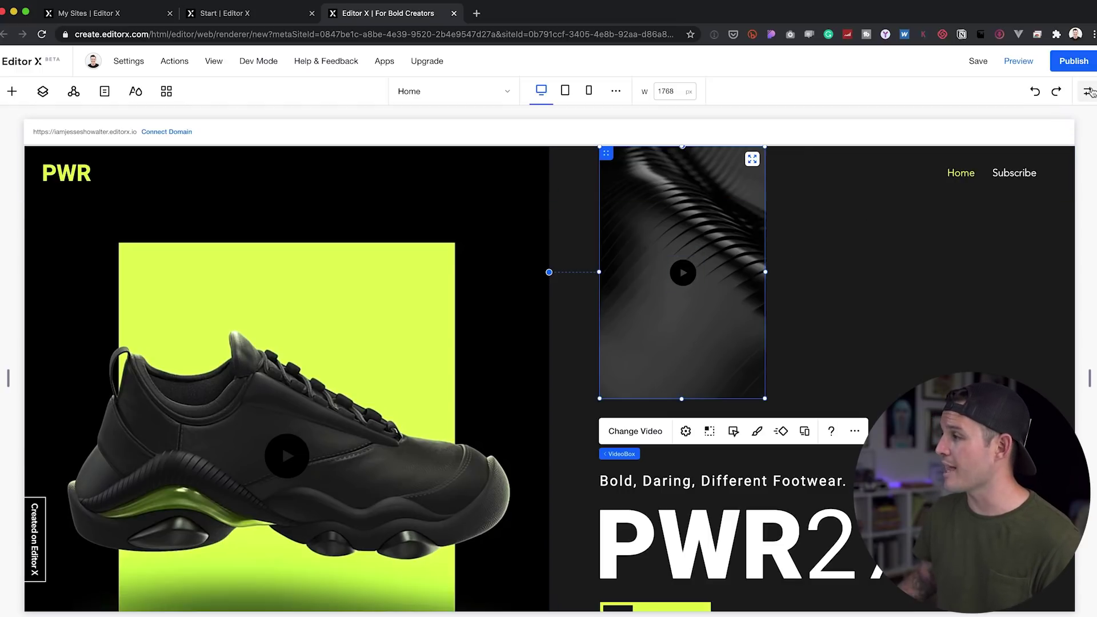
{"action": "left_click", "coordinate": [1088, 92]}
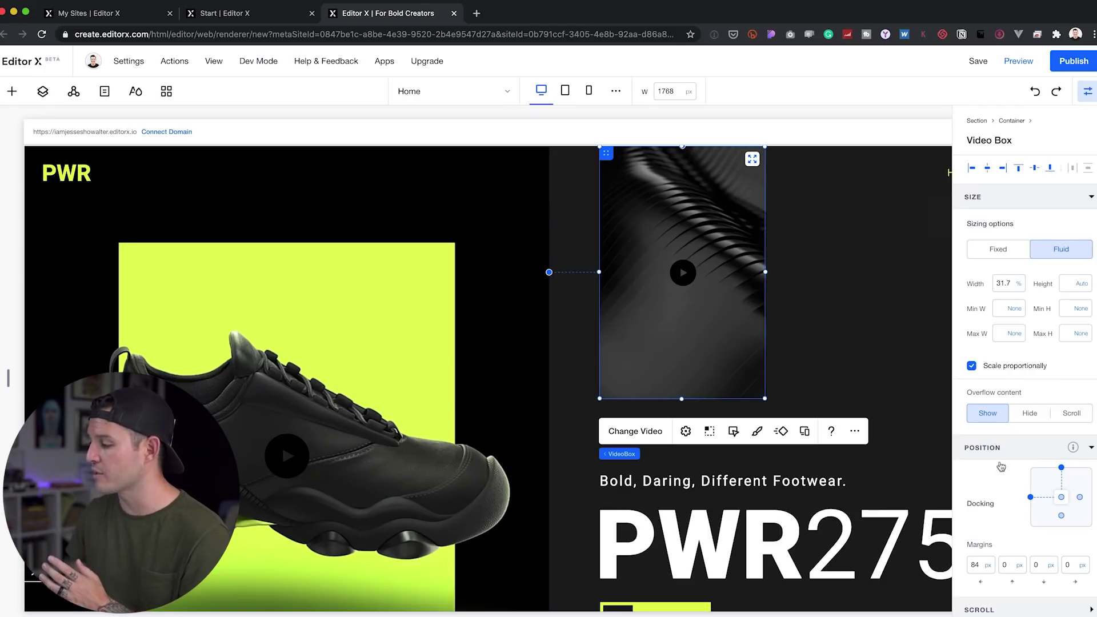
Review the Video Box size and position settings, then close them
{"action": "scroll", "coordinate": [1001, 503], "scroll_direction": "down", "scroll_amount": 1}
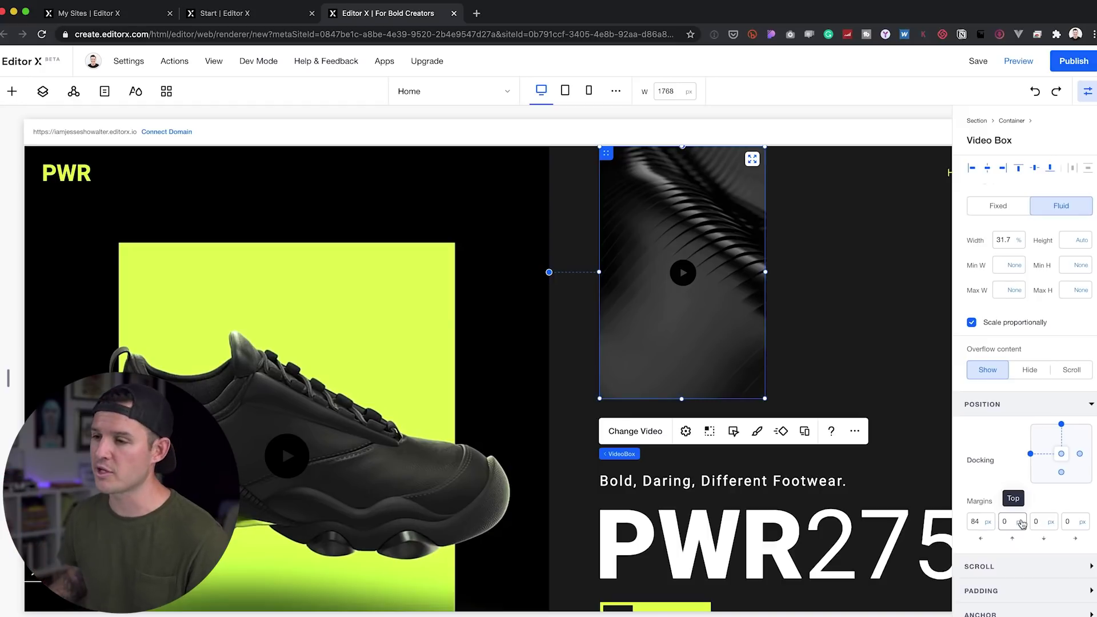
{"action": "left_click", "coordinate": [1086, 95]}
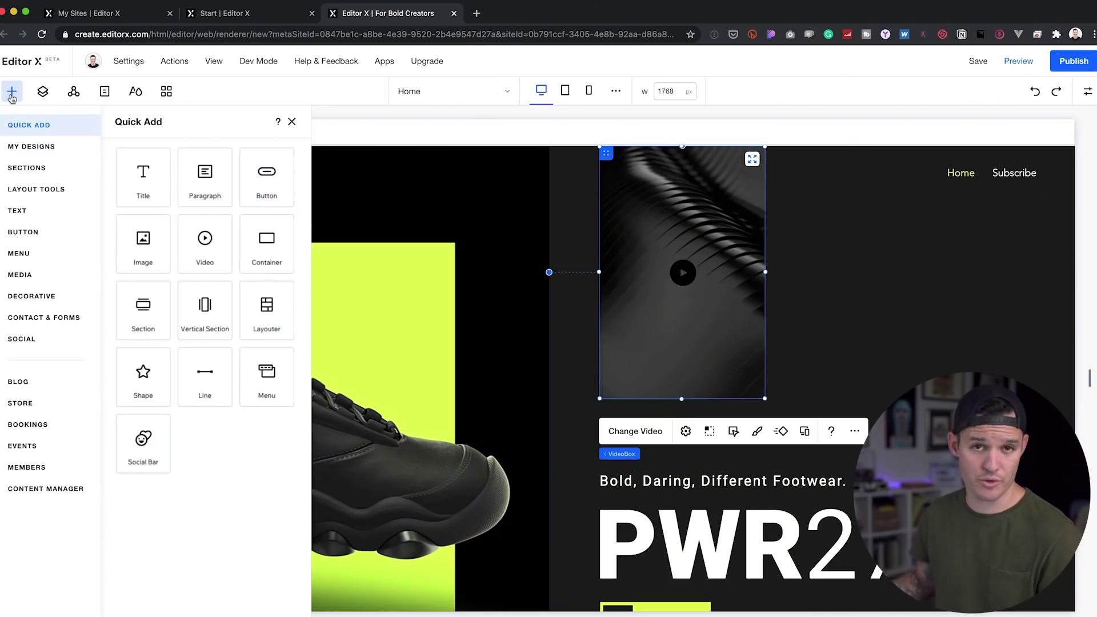
Browse the Add panel's Sections, Layout Tools, Text, Button, Menu, Blog, Members and Content Manager categories
{"action": "left_click", "coordinate": [45, 168]}
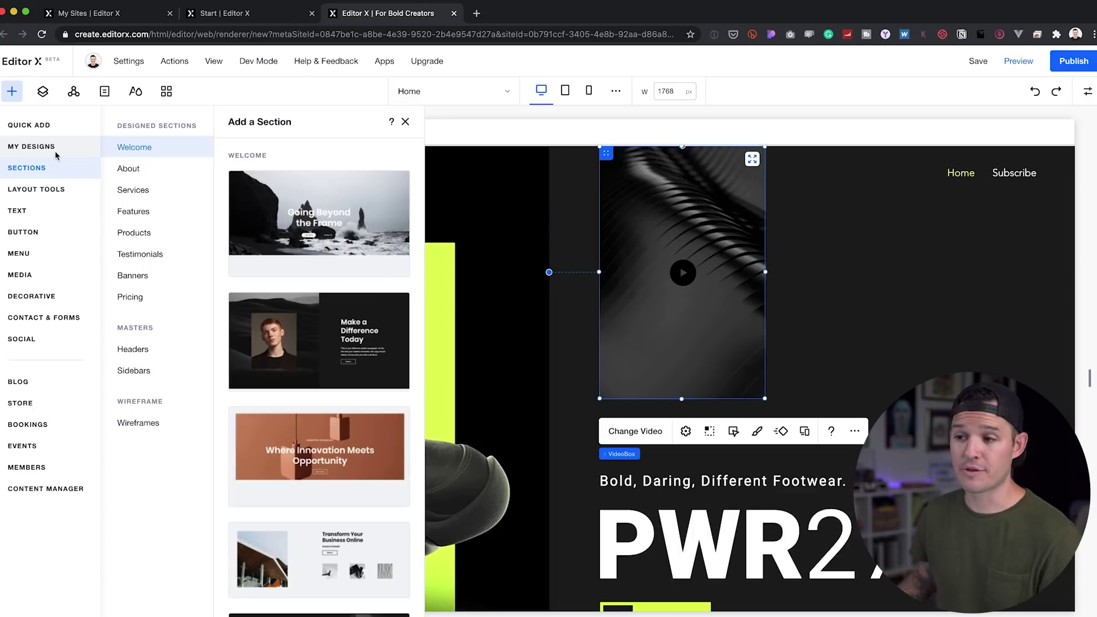
{"action": "left_click", "coordinate": [54, 150]}
{"action": "left_click", "coordinate": [54, 170]}
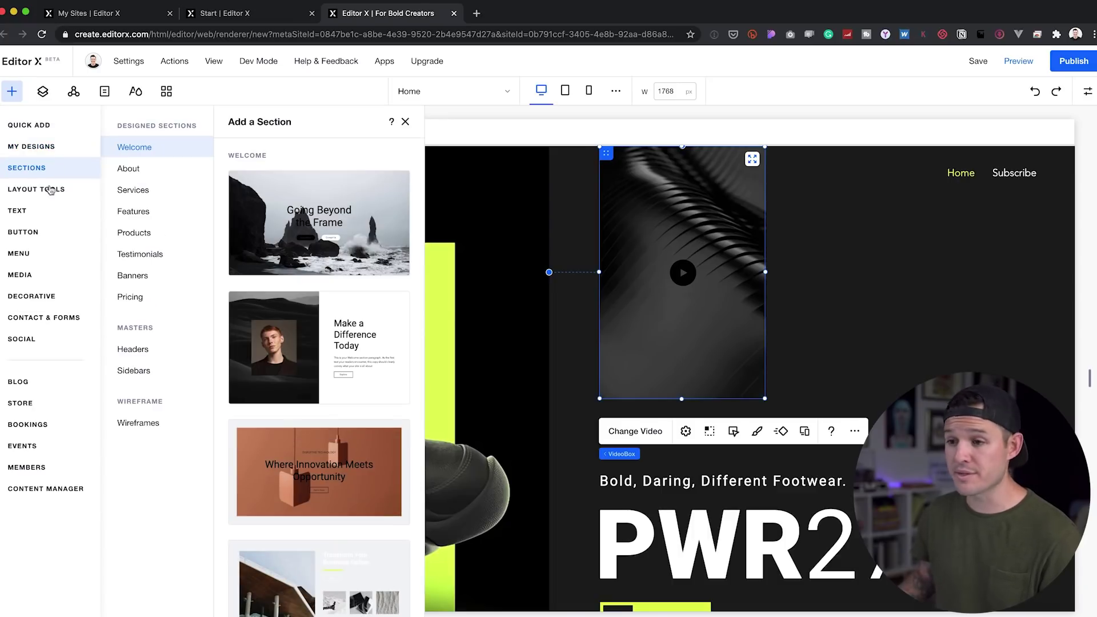
{"action": "left_click", "coordinate": [50, 190]}
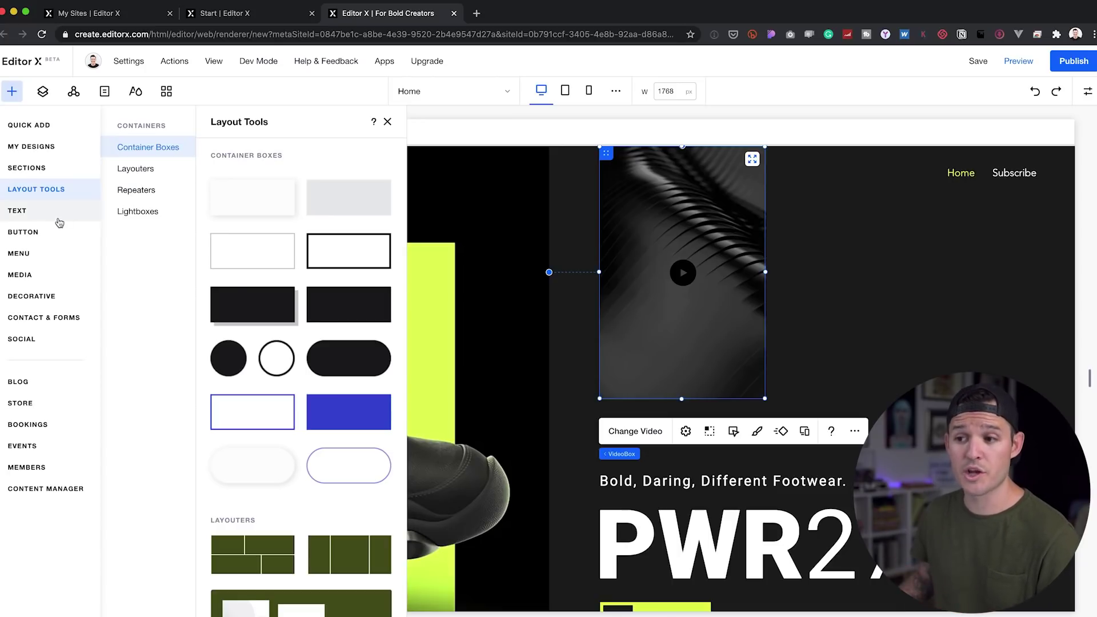
{"action": "left_click", "coordinate": [52, 220]}
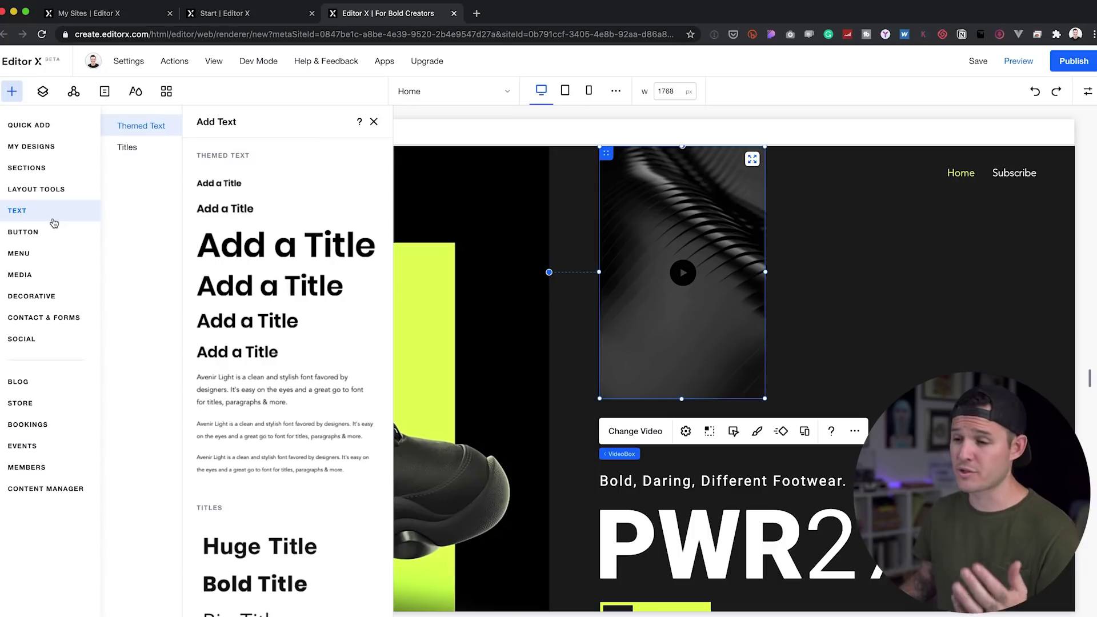
{"action": "left_click", "coordinate": [52, 246]}
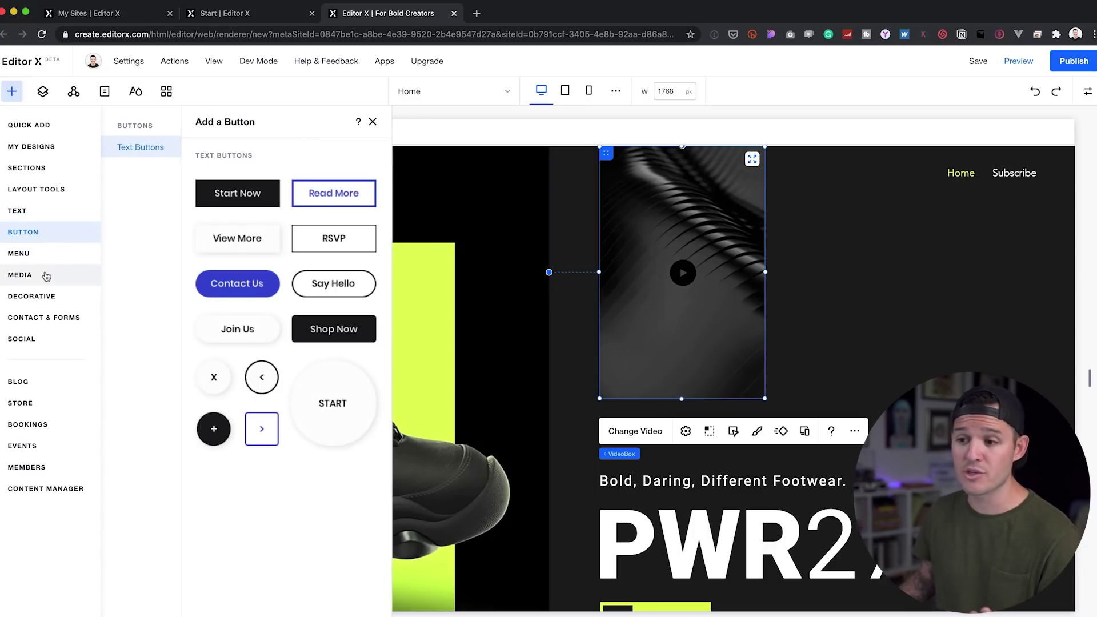
{"action": "mouse_move", "coordinate": [47, 276]}
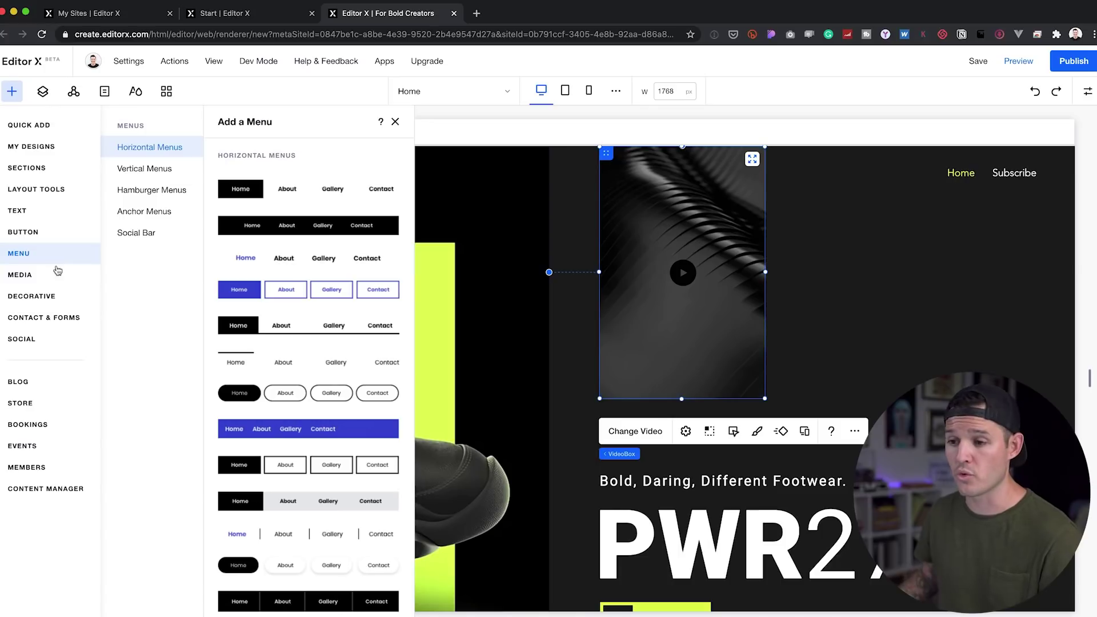
{"action": "mouse_move", "coordinate": [64, 293]}
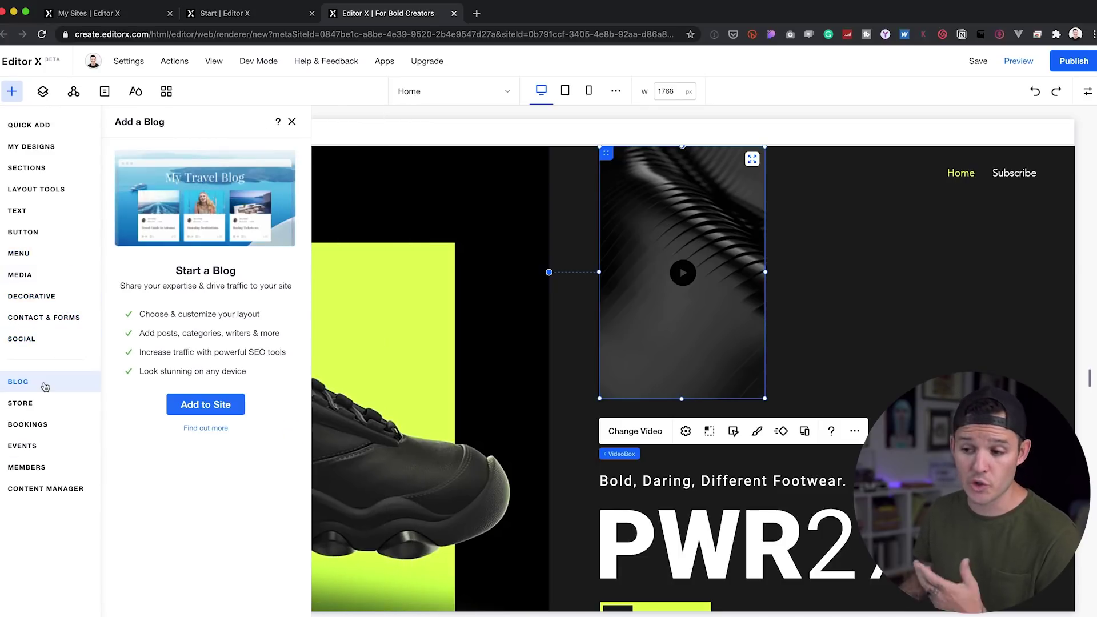
{"action": "mouse_move", "coordinate": [52, 465]}
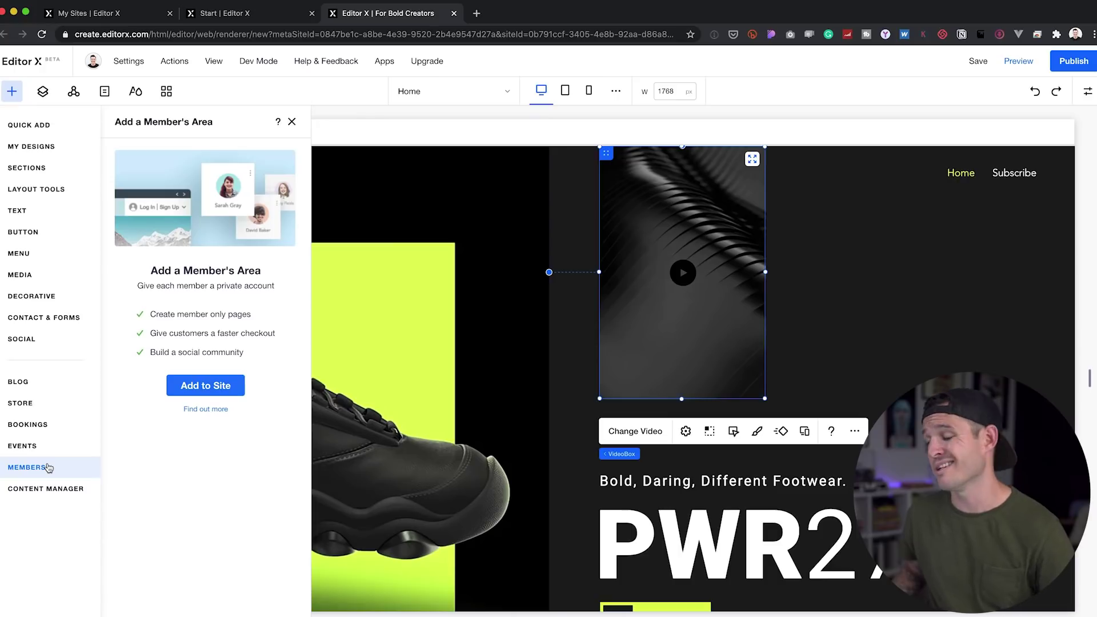
{"action": "mouse_move", "coordinate": [68, 487]}
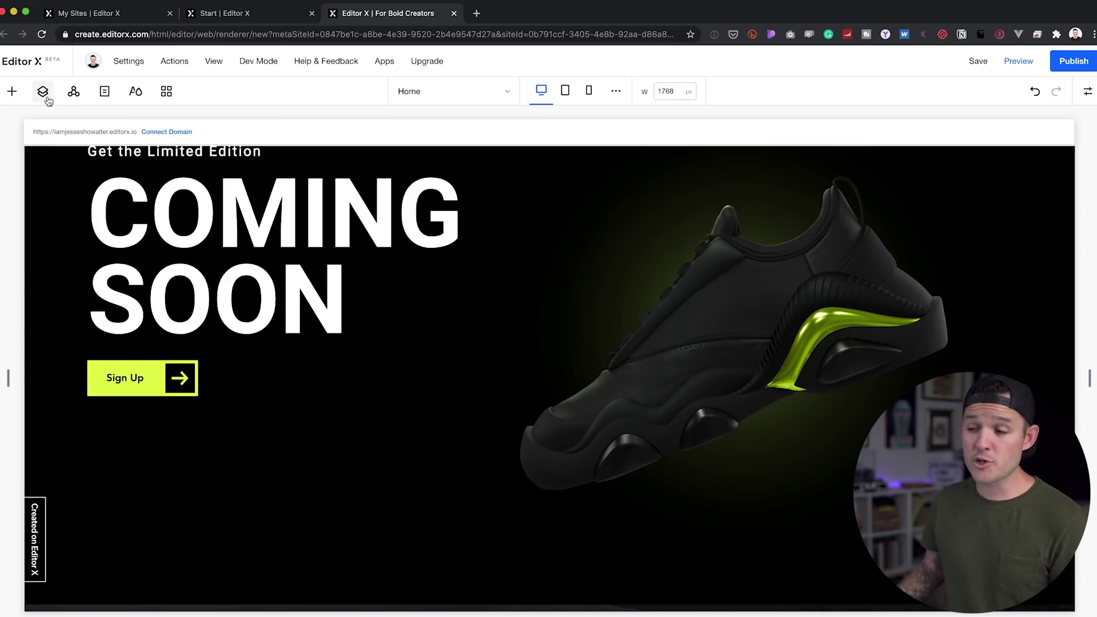
Show the Layers tree, select the whole page, and review the page layout
{"action": "left_click", "coordinate": [47, 97]}
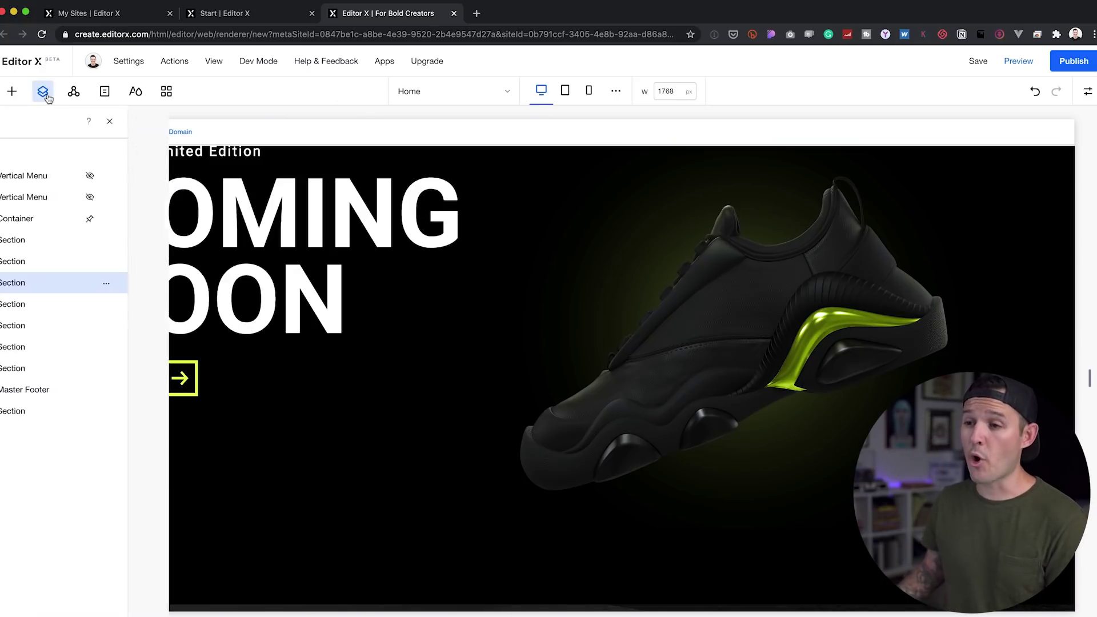
{"action": "left_click", "coordinate": [20, 157]}
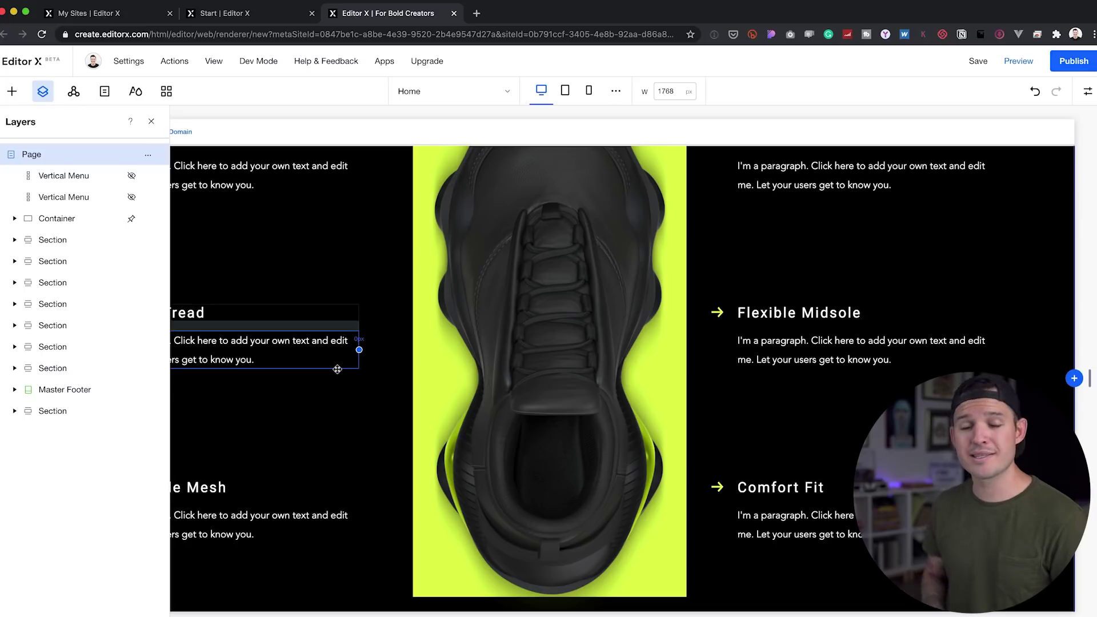
{"action": "left_click", "coordinate": [43, 91]}
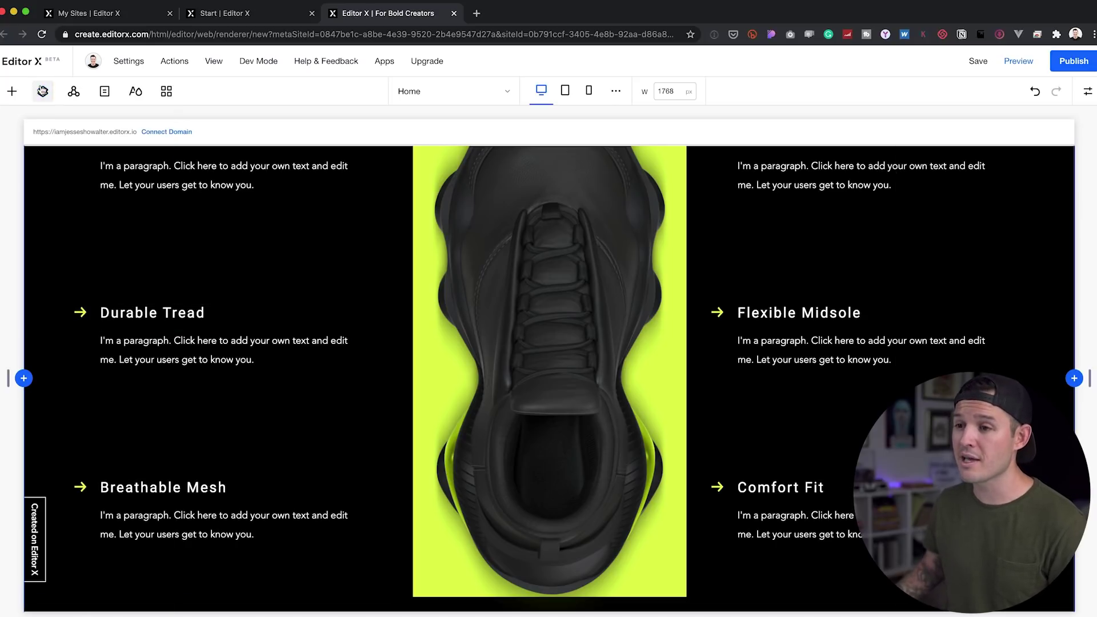
{"action": "scroll", "coordinate": [681, 394], "scroll_direction": "up", "scroll_amount": 15}
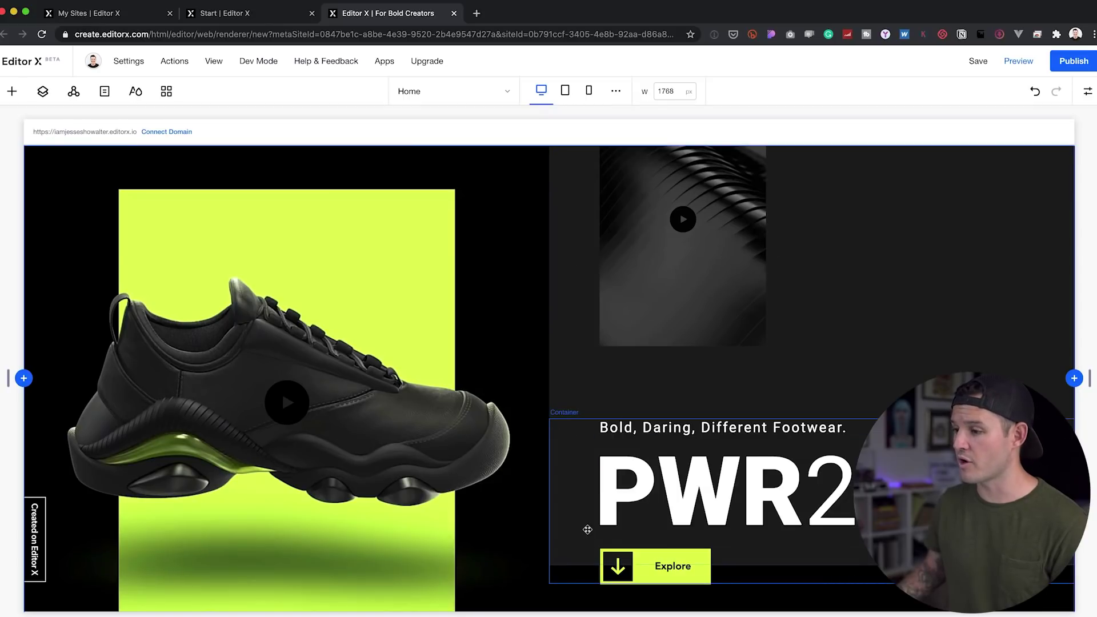
{"action": "scroll", "coordinate": [539, 377], "scroll_direction": "down", "scroll_amount": 5}
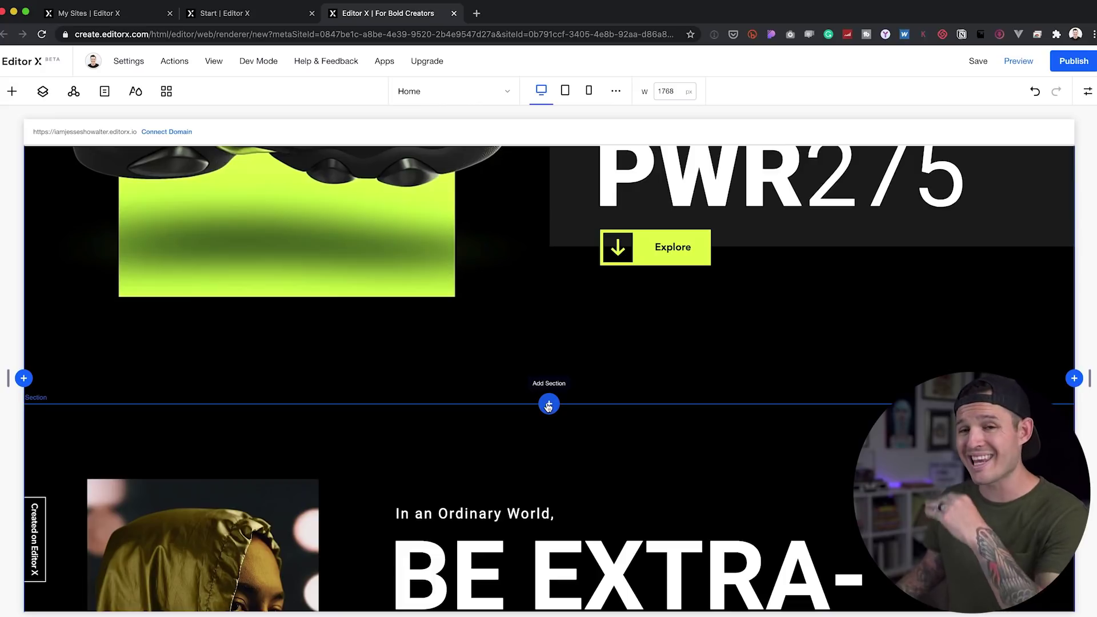
{"action": "left_click", "coordinate": [43, 91]}
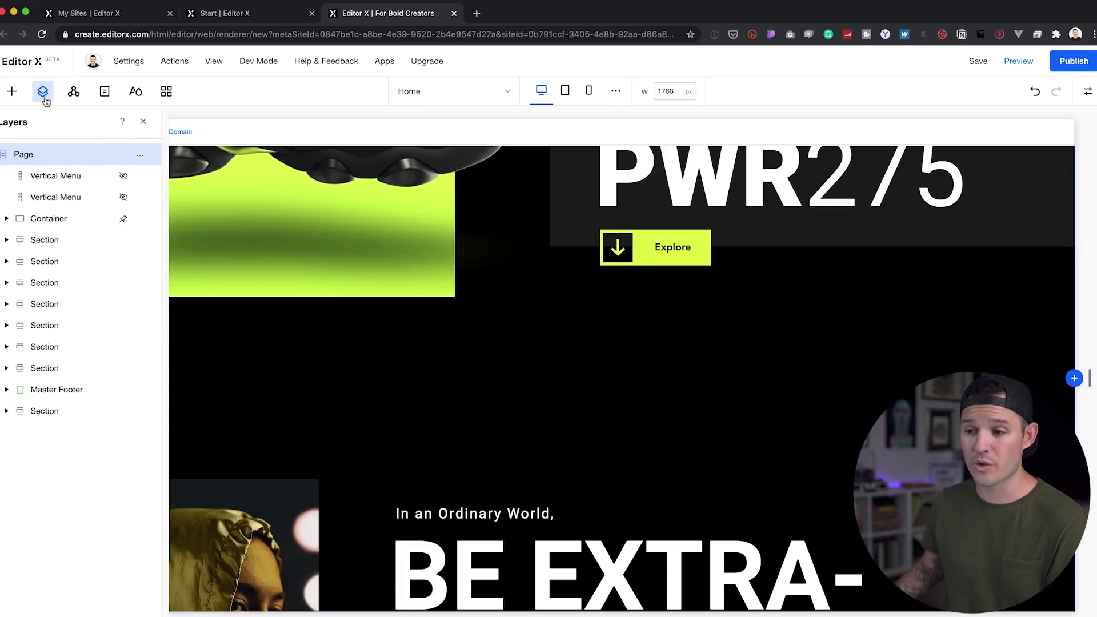
Rename two section layers 'extra' and 'be 1st', move 'be 1st', and expand it
{"action": "double_click", "coordinate": [55, 262]}
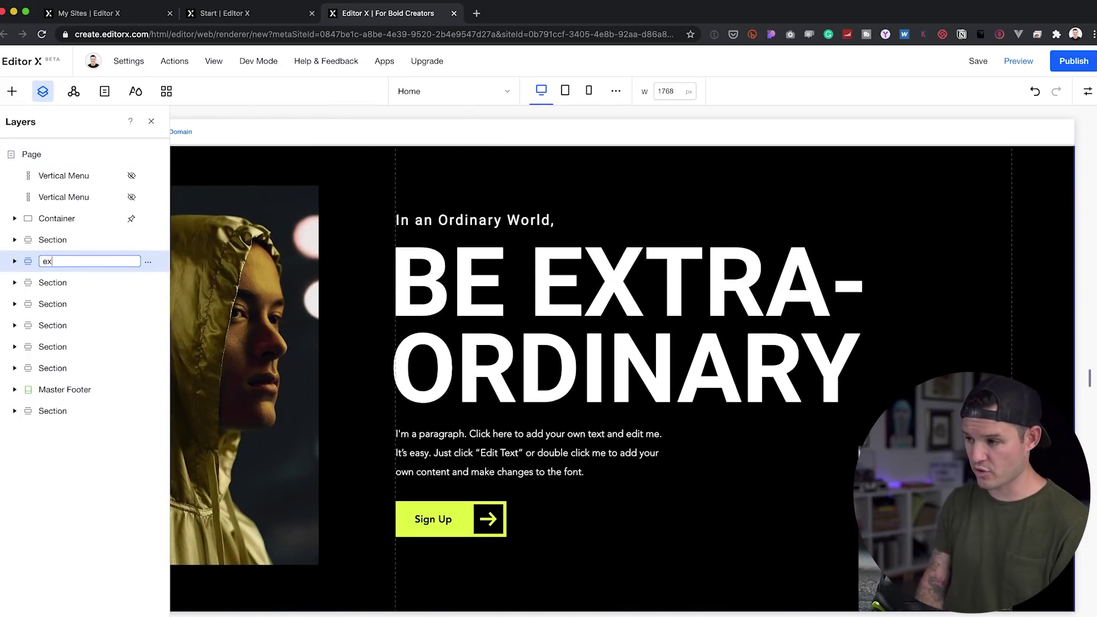
{"action": "key", "text": "Return"}
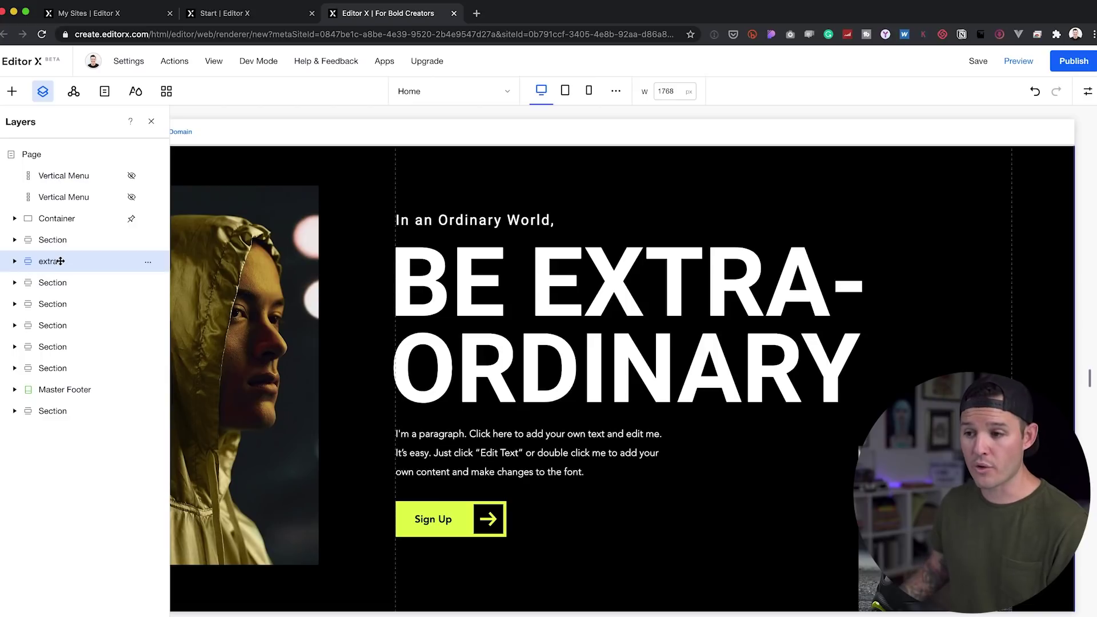
{"action": "scroll", "coordinate": [404, 380], "scroll_direction": "down", "scroll_amount": 7}
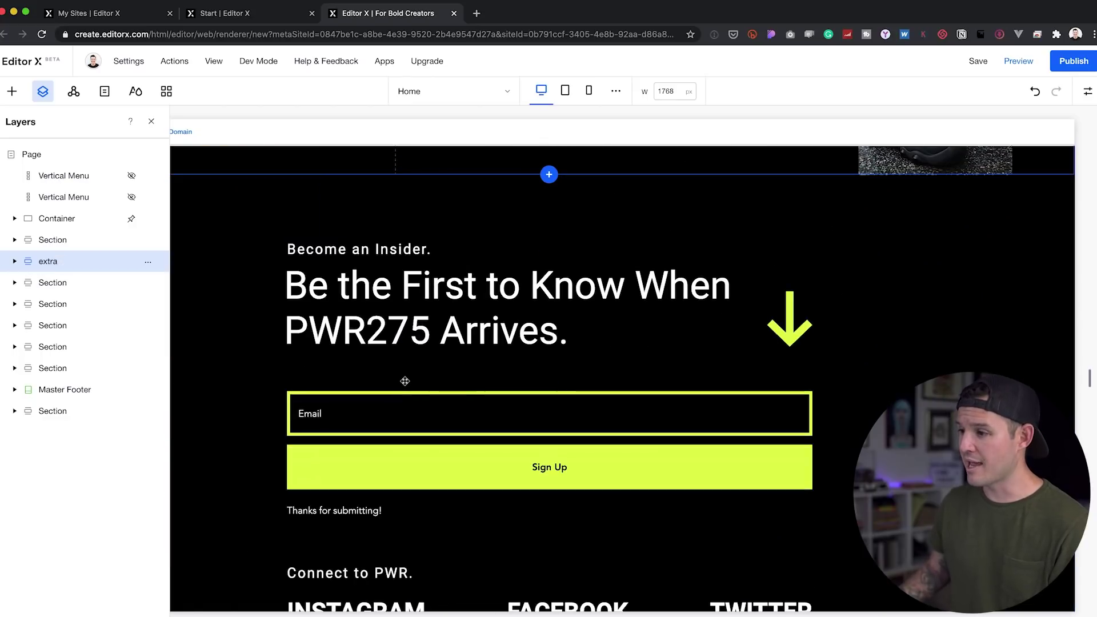
{"action": "left_click", "coordinate": [136, 284]}
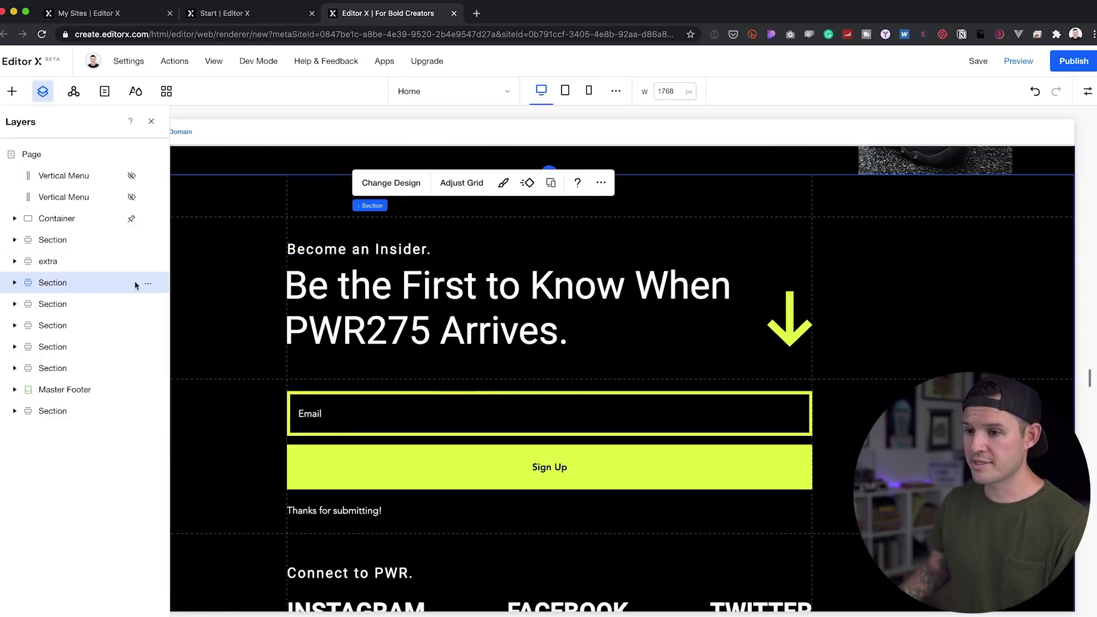
{"action": "double_click", "coordinate": [57, 282]}
{"action": "type", "text": "be"}
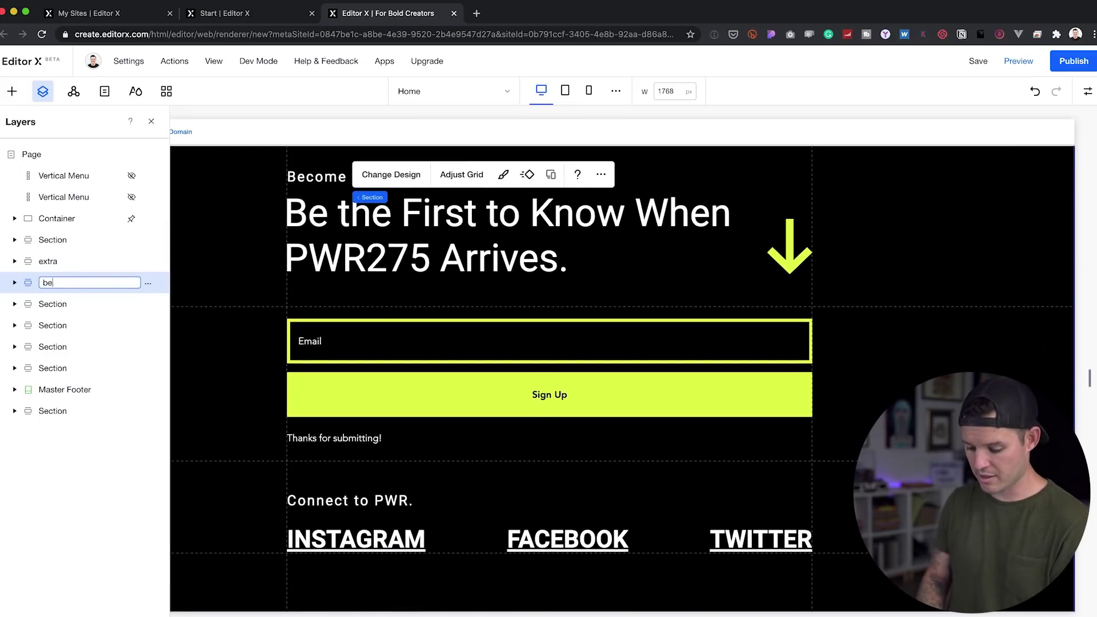
{"action": "type", "text": " 1st"}
{"action": "key", "text": "Return"}
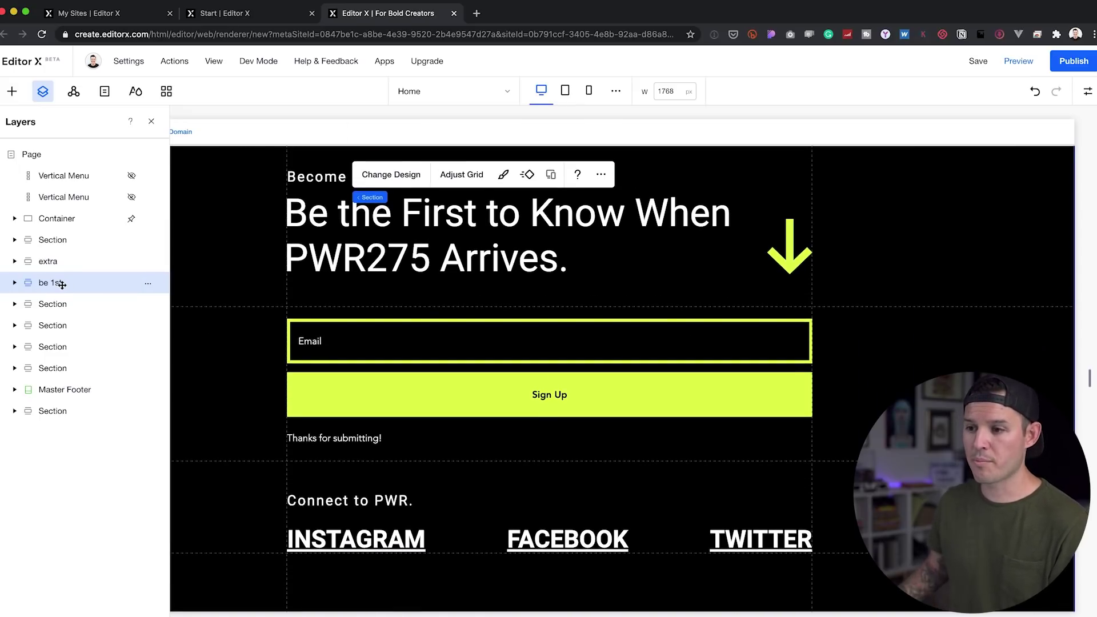
{"action": "left_click_drag", "start_coordinate": [62, 284], "coordinate": [65, 265]}
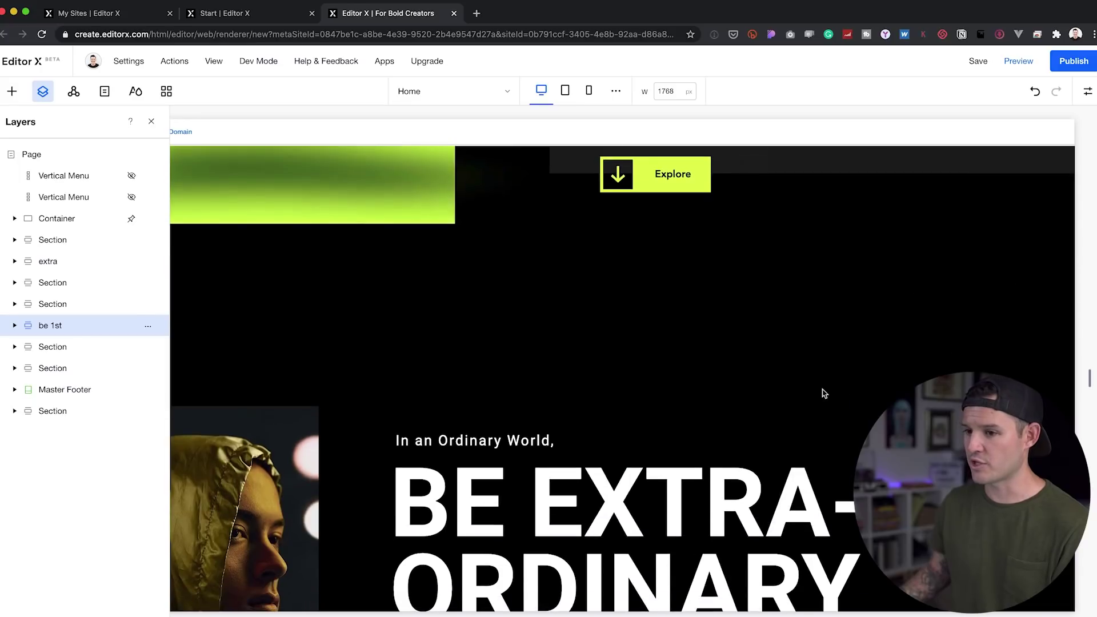
{"action": "scroll", "coordinate": [824, 393], "scroll_direction": "down", "scroll_amount": 5}
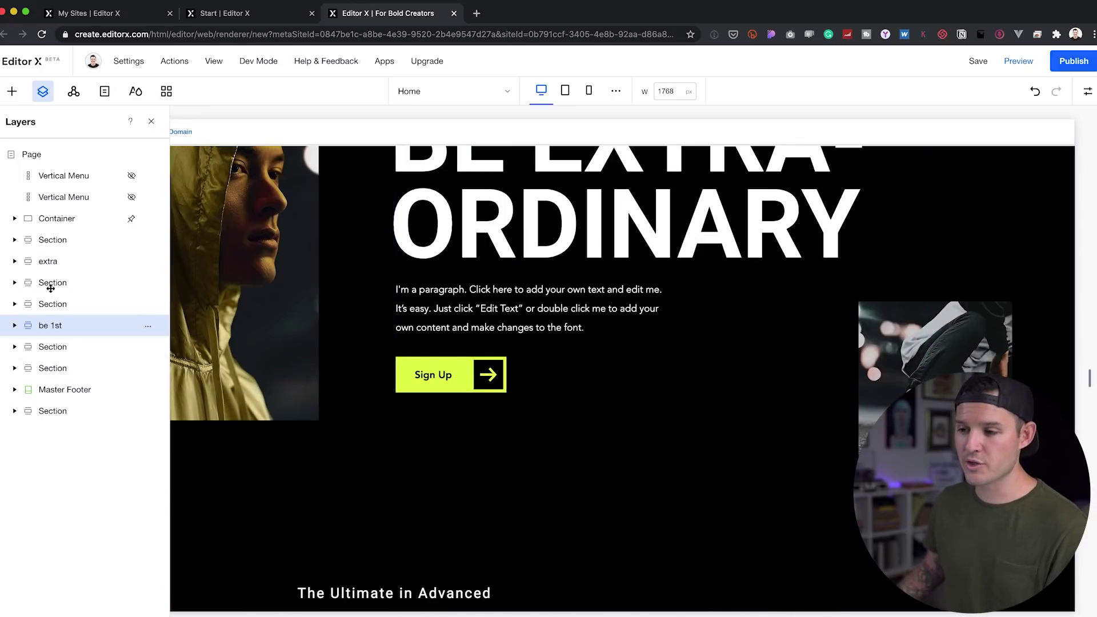
{"action": "left_click", "coordinate": [15, 325]}
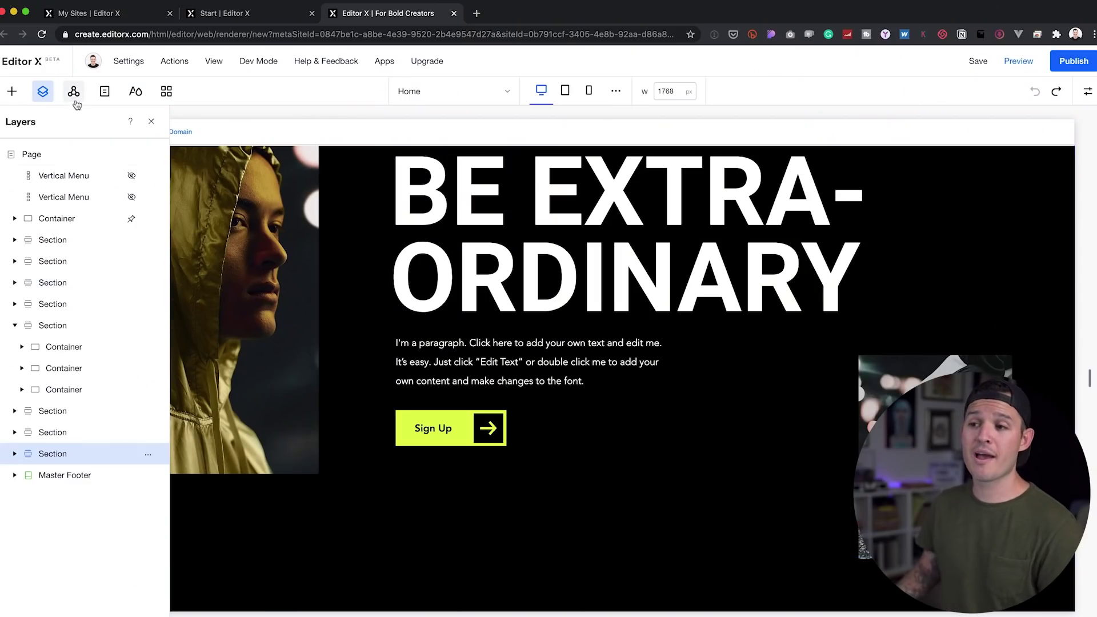
{"action": "left_click", "coordinate": [74, 93]}
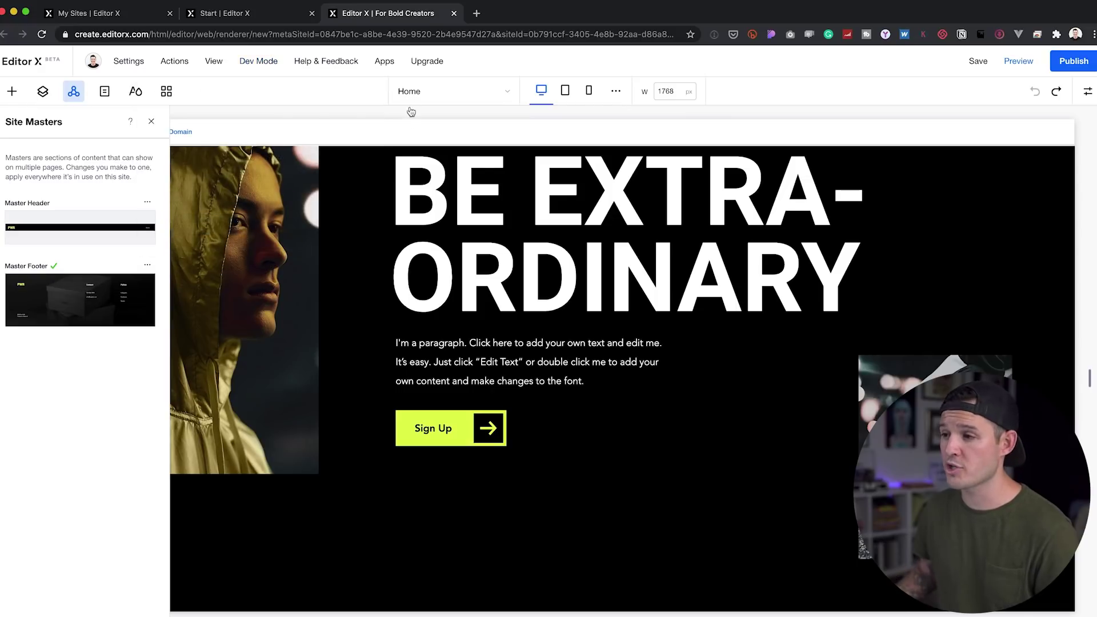
{"action": "mouse_move", "coordinate": [36, 318]}
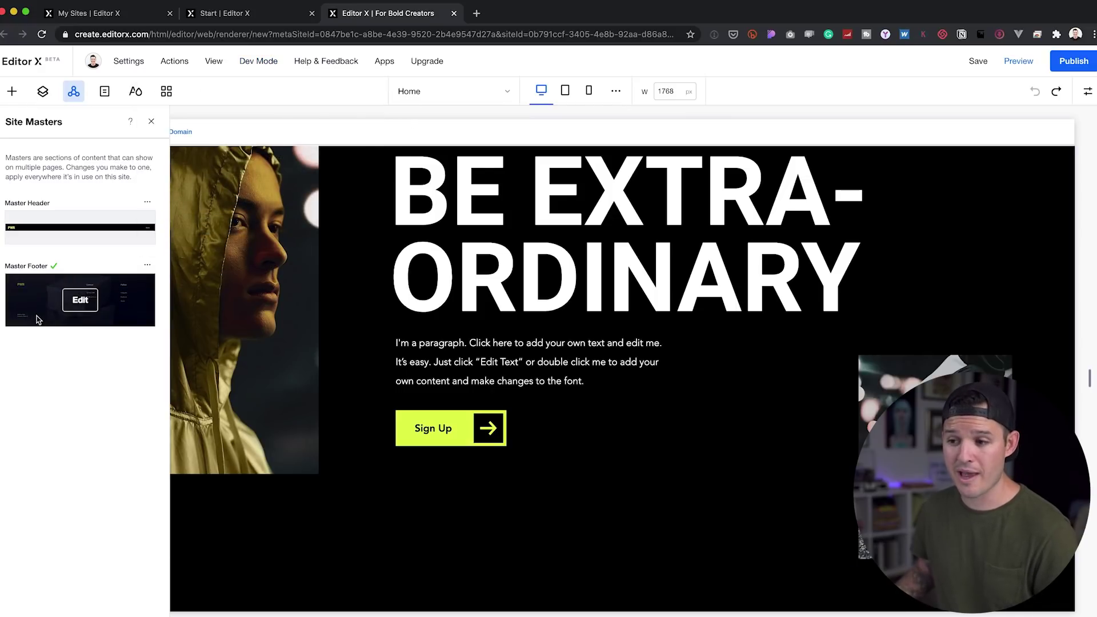
{"action": "scroll", "coordinate": [419, 425], "scroll_direction": "up", "scroll_amount": 3}
{"action": "scroll", "coordinate": [417, 425], "scroll_direction": "down", "scroll_amount": 10}
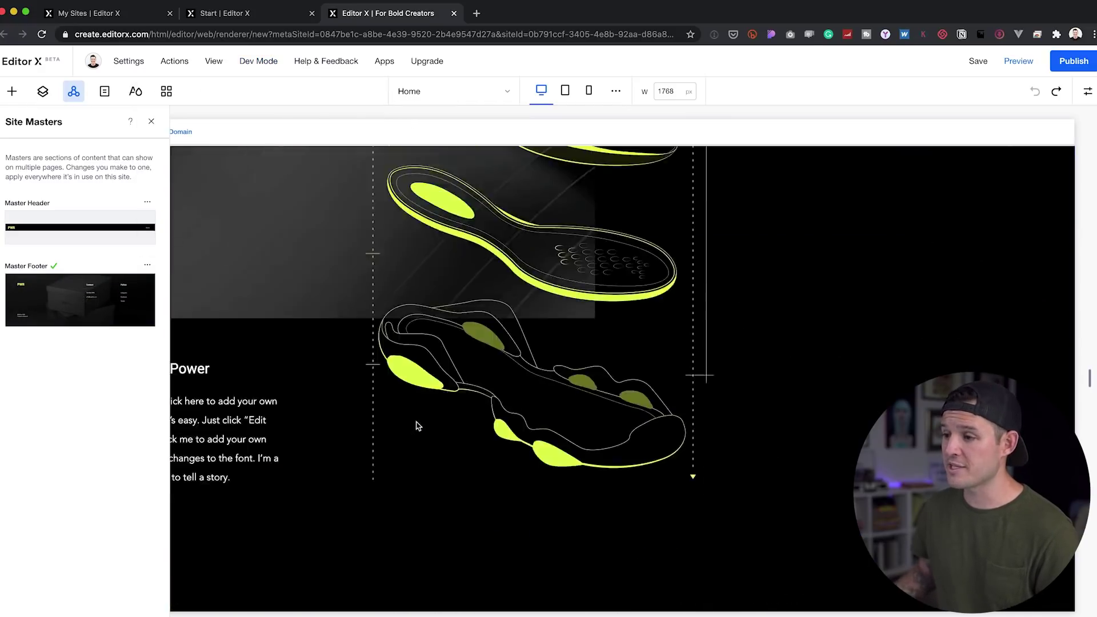
{"action": "scroll", "coordinate": [417, 426], "scroll_direction": "down", "scroll_amount": 10}
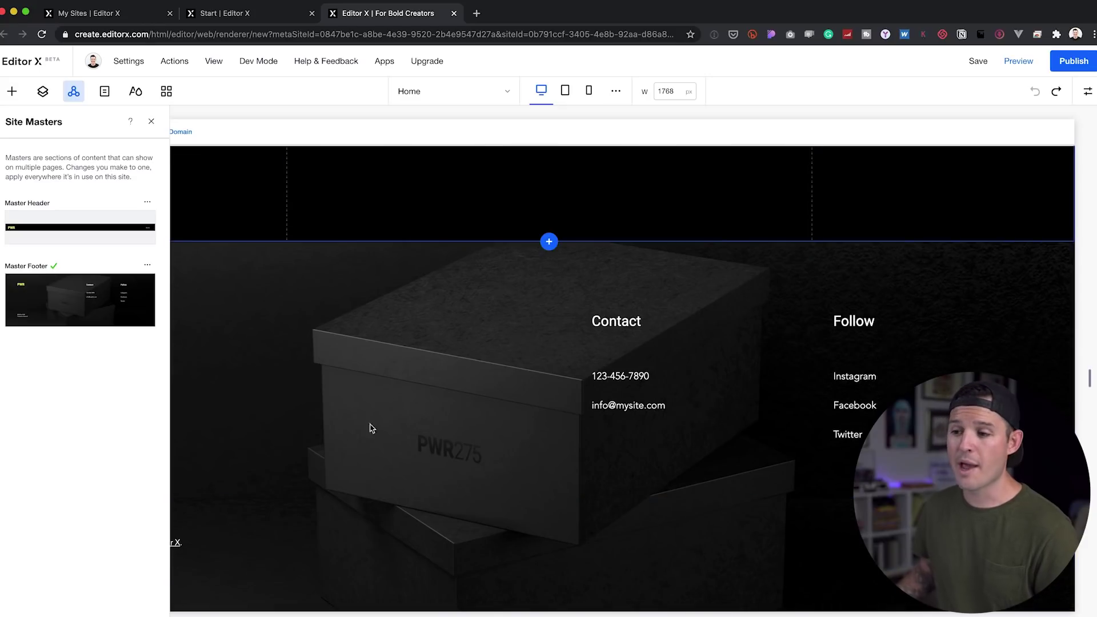
{"action": "mouse_move", "coordinate": [100, 324]}
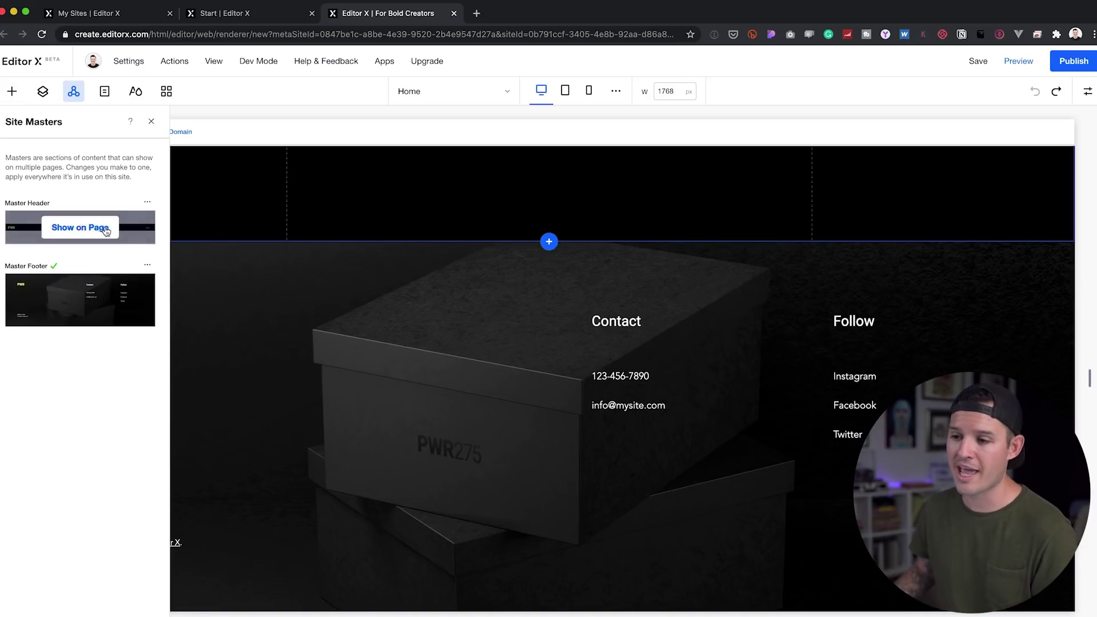
{"action": "scroll", "coordinate": [492, 408], "scroll_direction": "up", "scroll_amount": 7}
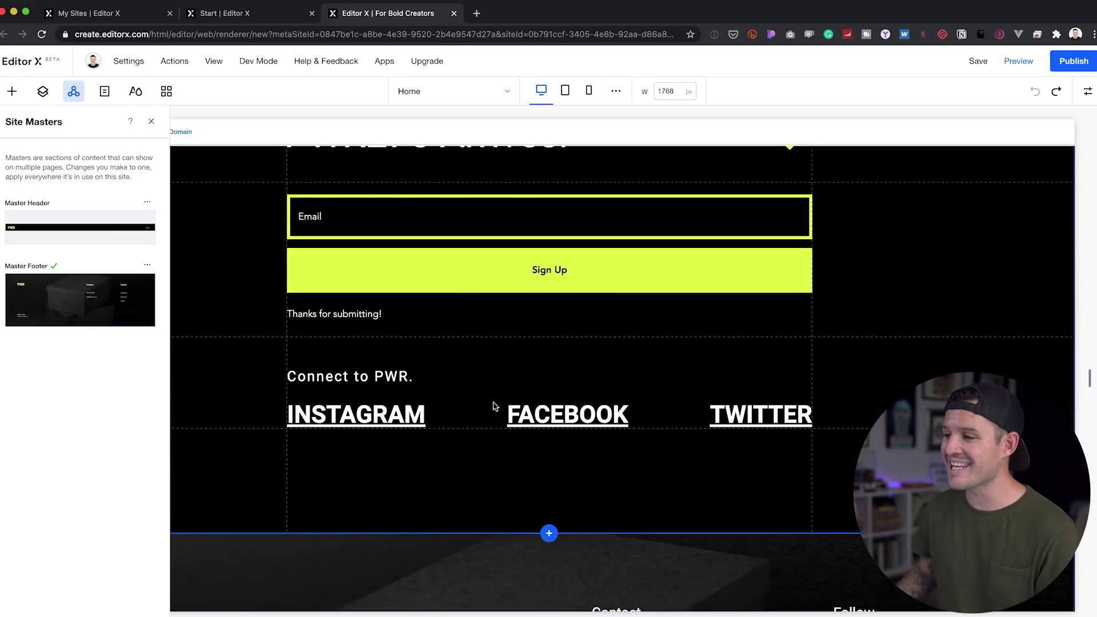
{"action": "left_click", "coordinate": [43, 92]}
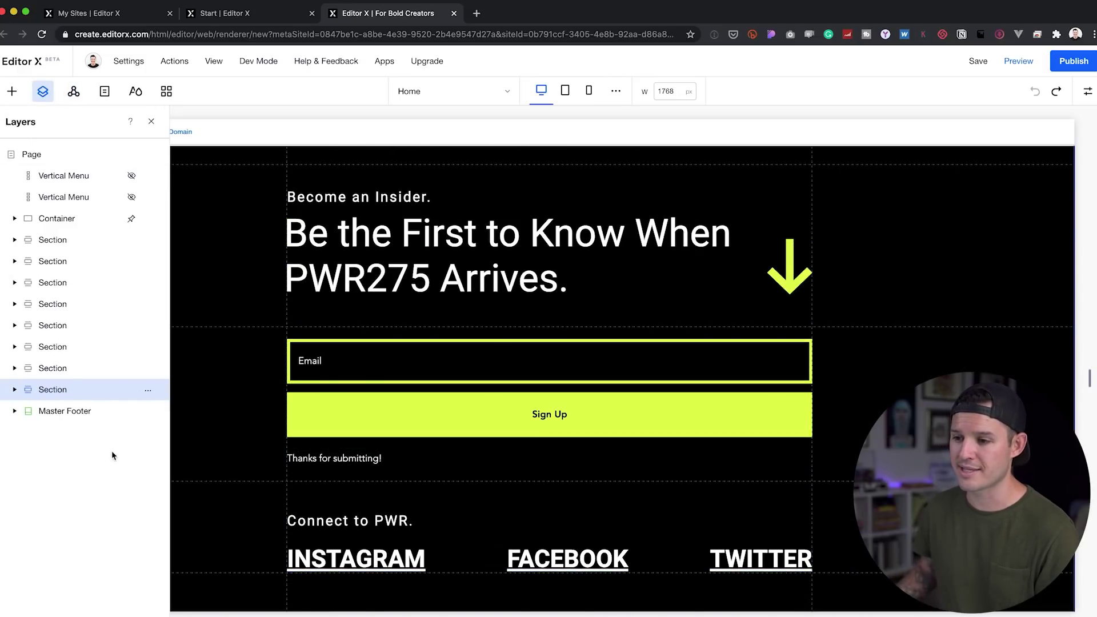
{"action": "left_click", "coordinate": [148, 393]}
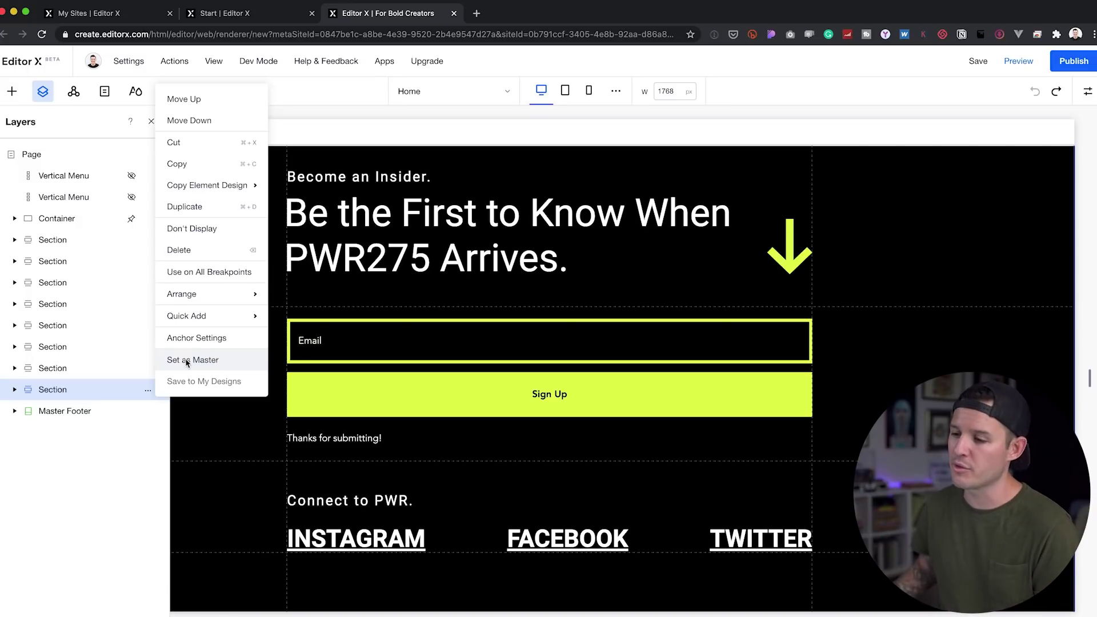
{"action": "left_click", "coordinate": [99, 465]}
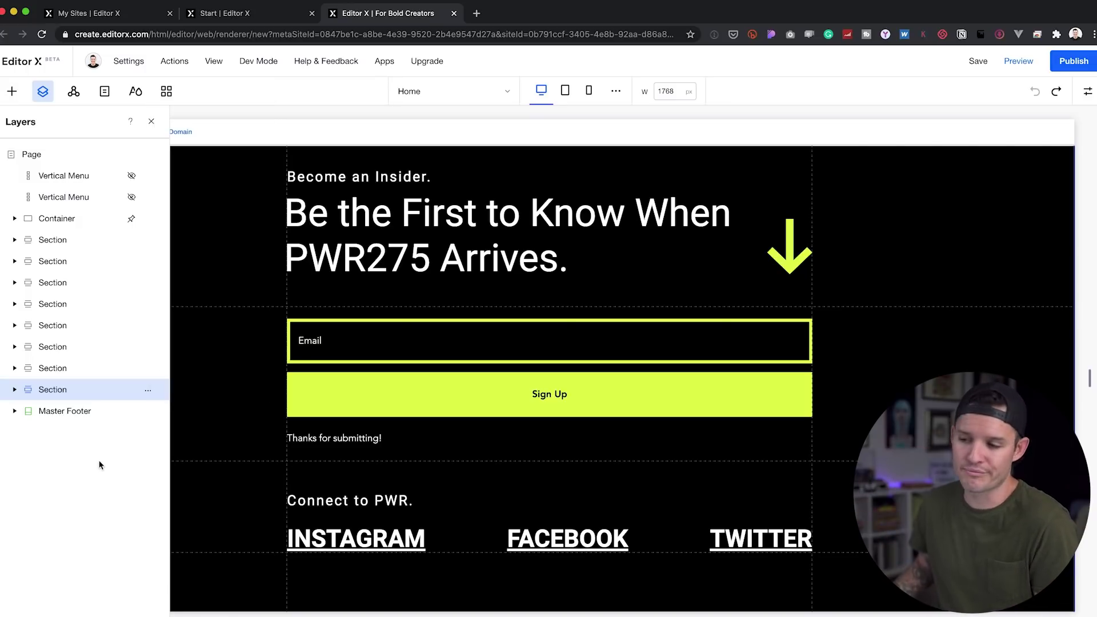
Add a new site page named 'about us'
{"action": "left_click", "coordinate": [106, 93]}
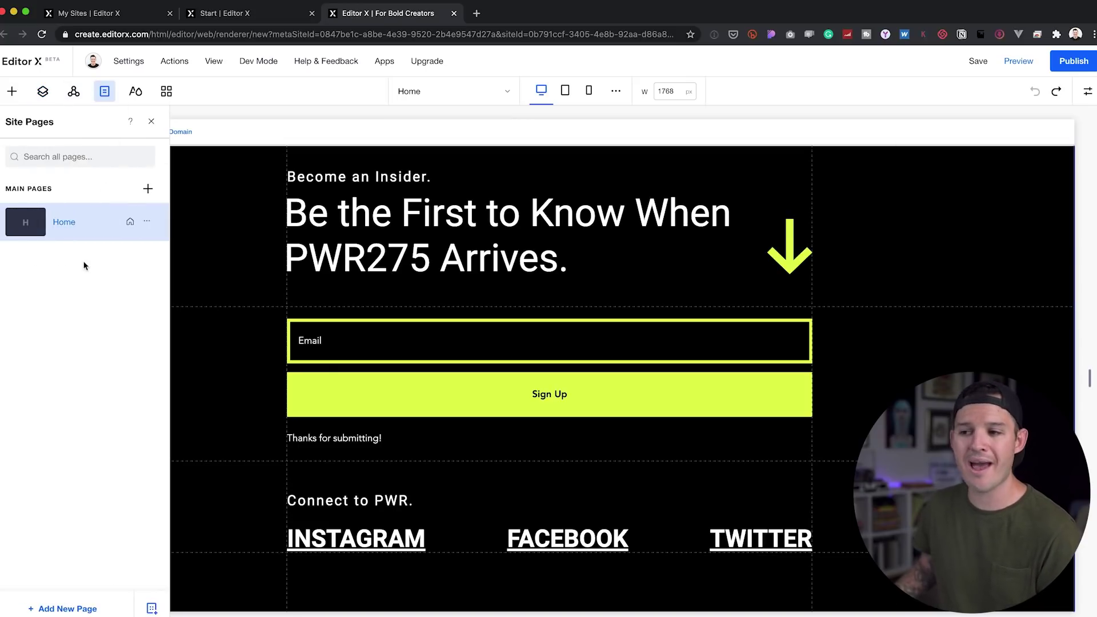
{"action": "left_click", "coordinate": [148, 191]}
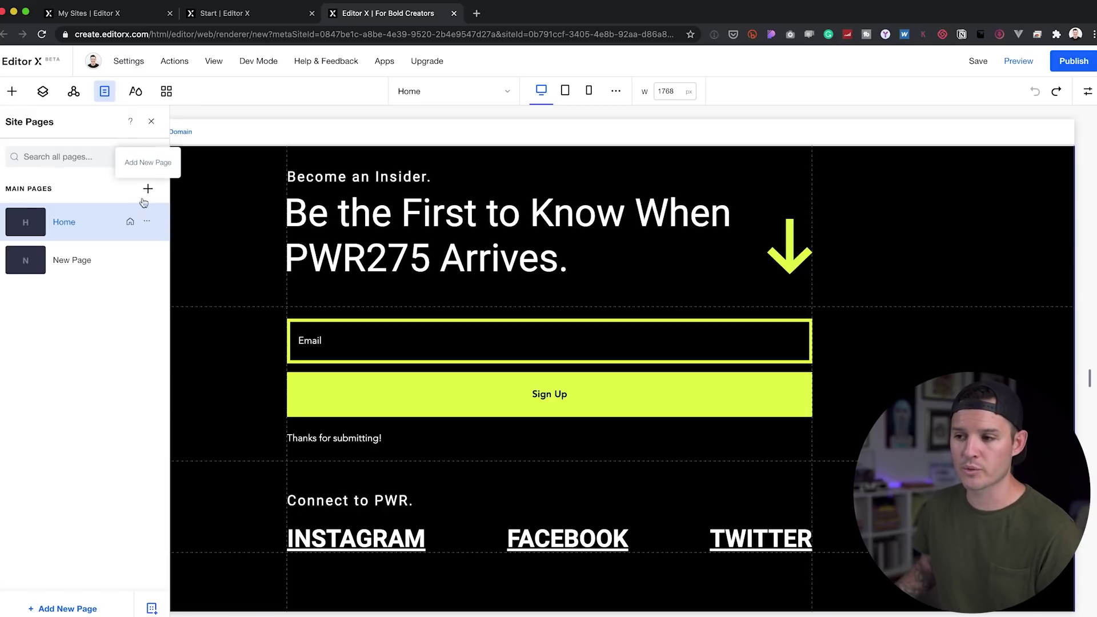
{"action": "double_click", "coordinate": [86, 261]}
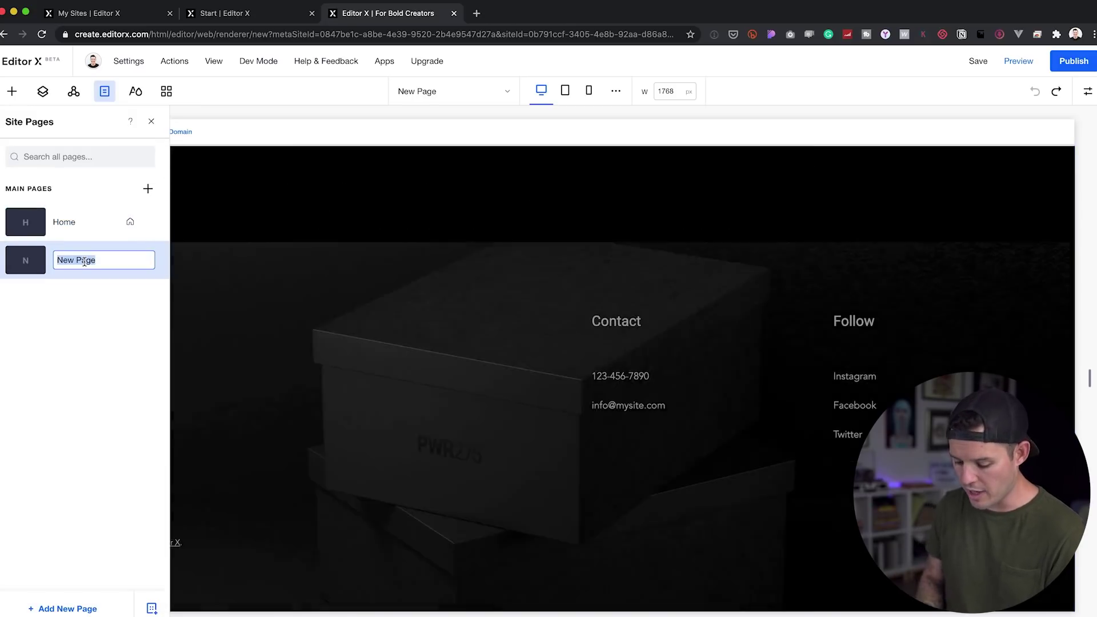
{"action": "type", "text": "about us"}
{"action": "key", "text": "Return"}
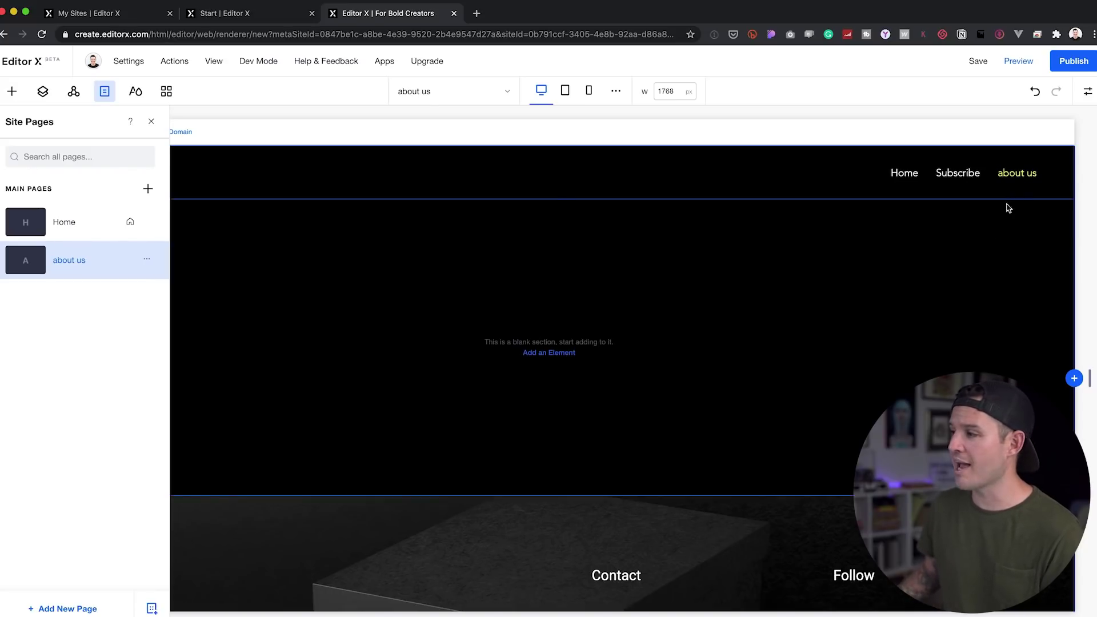
Check the header menu's items in Manage Menu, keeping Main Menu displayed
{"action": "left_click", "coordinate": [973, 173]}
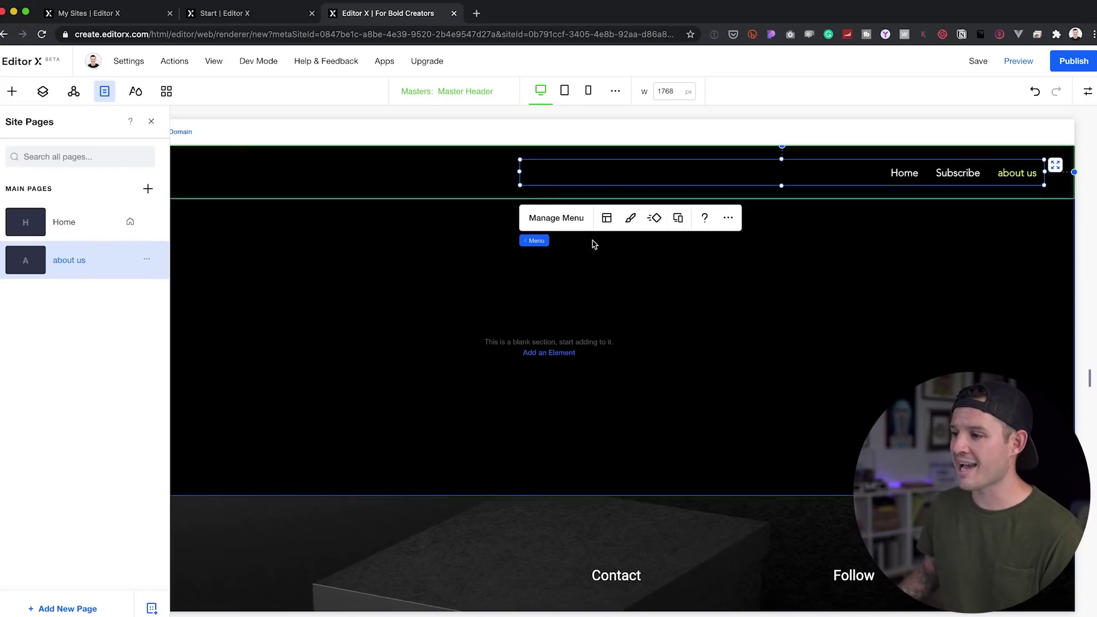
{"action": "left_click", "coordinate": [559, 221]}
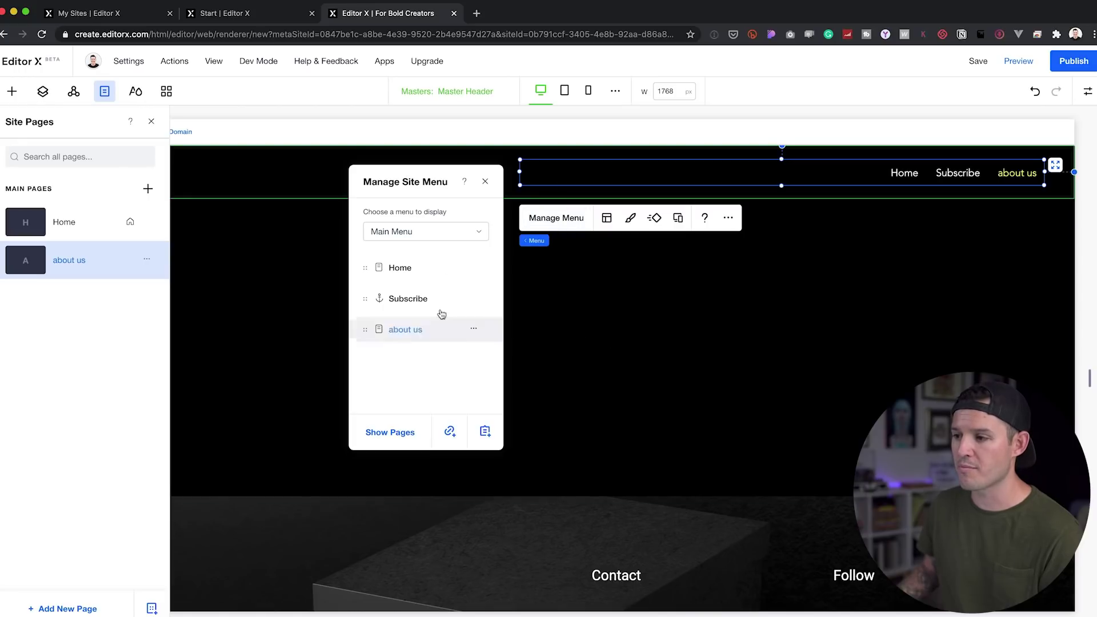
{"action": "left_click", "coordinate": [463, 233]}
{"action": "left_click", "coordinate": [464, 234]}
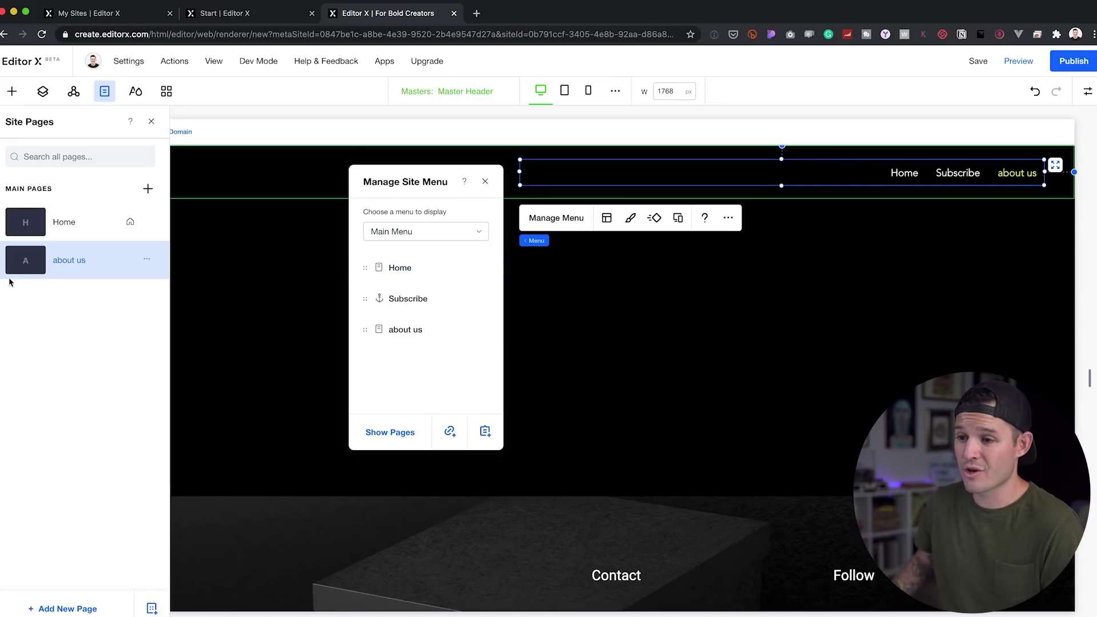
Rename the page 'About us' and leave it out of the header menu's shown pages
{"action": "double_click", "coordinate": [72, 260]}
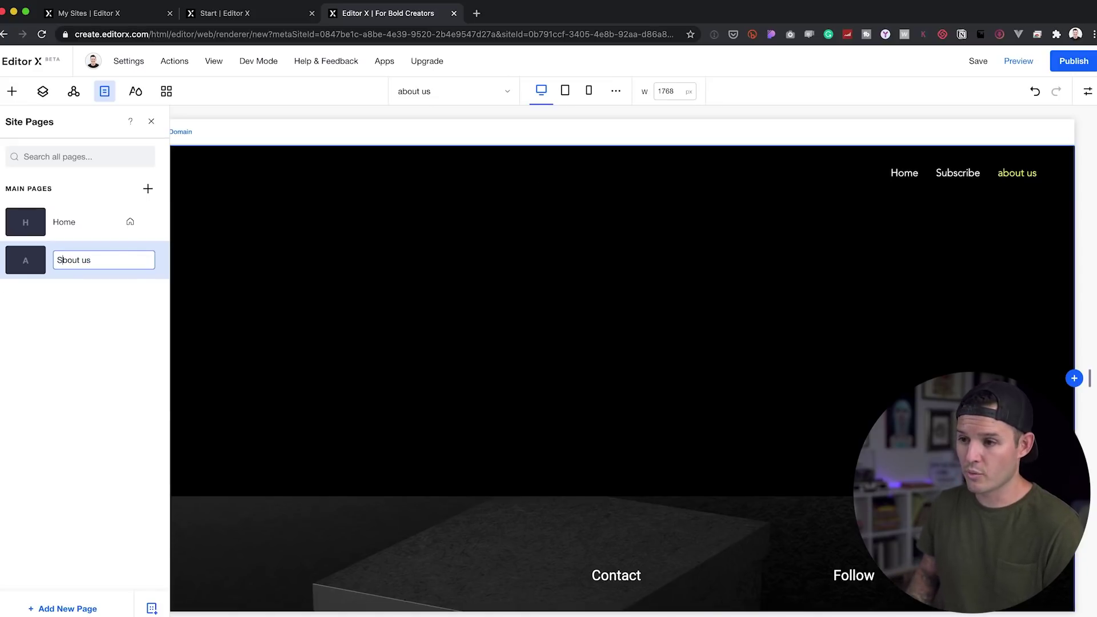
{"action": "key", "text": "Return"}
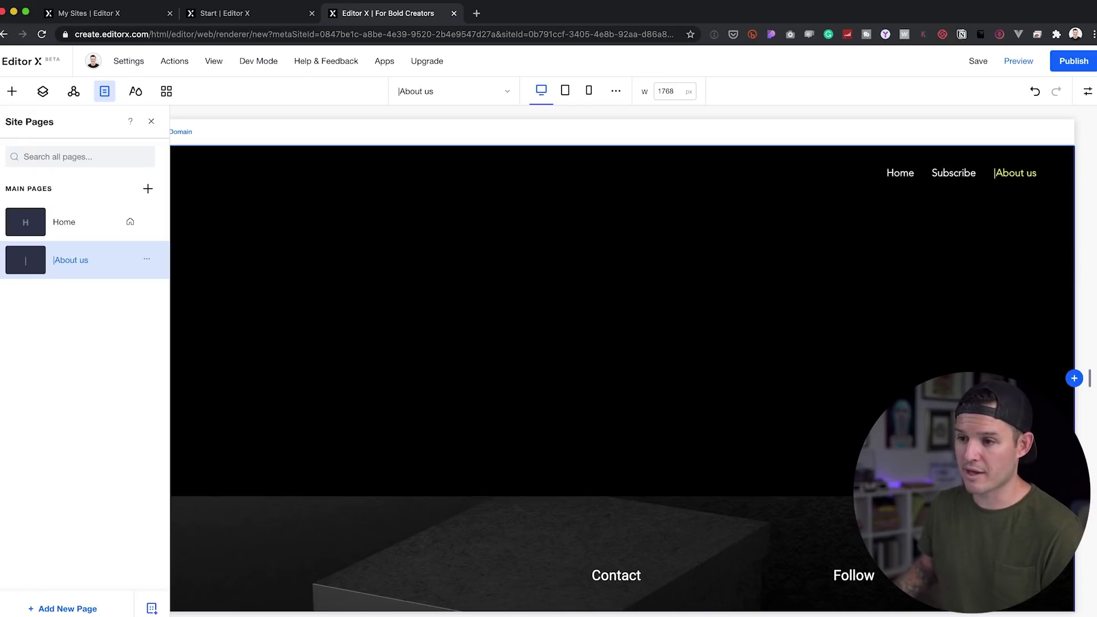
{"action": "left_click", "coordinate": [1014, 177]}
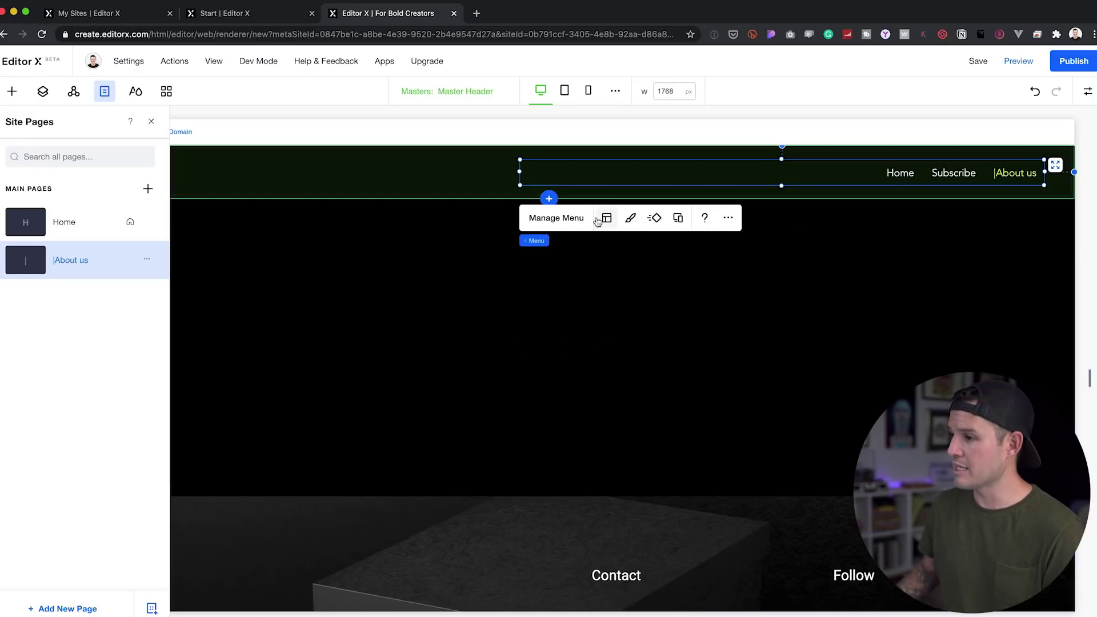
{"action": "left_click", "coordinate": [573, 223]}
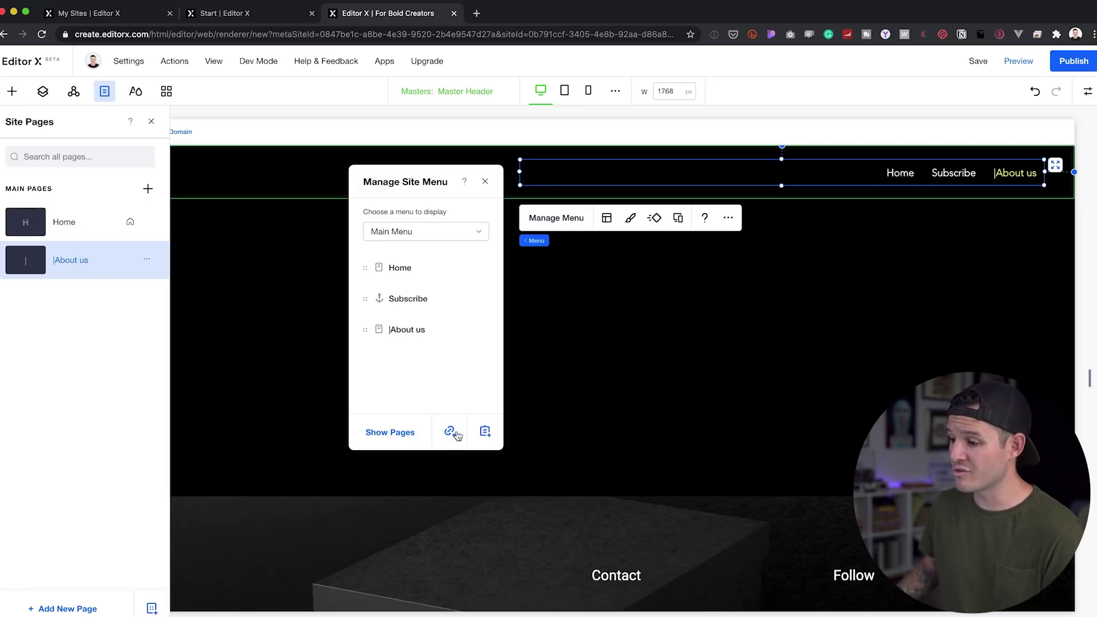
{"action": "left_click", "coordinate": [398, 433]}
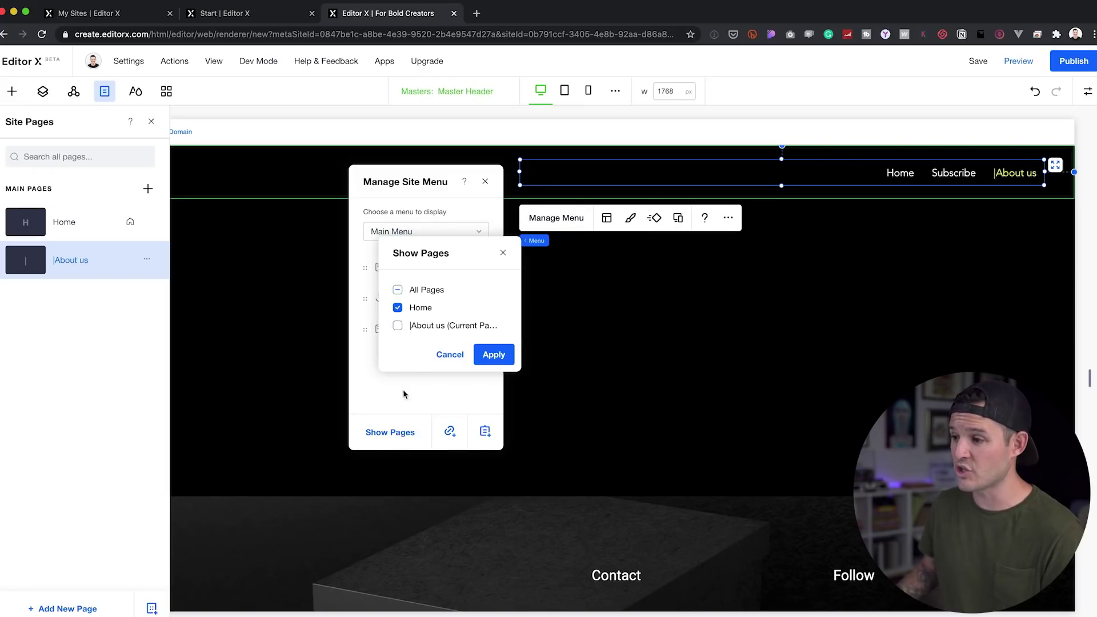
{"action": "left_click", "coordinate": [493, 355]}
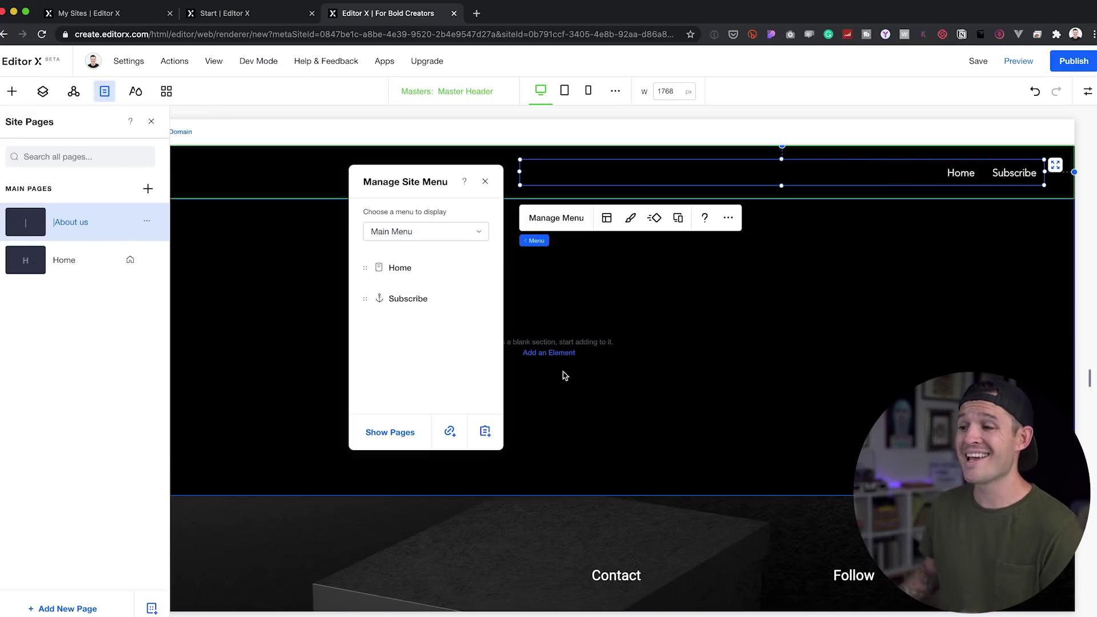
{"action": "left_click", "coordinate": [485, 183]}
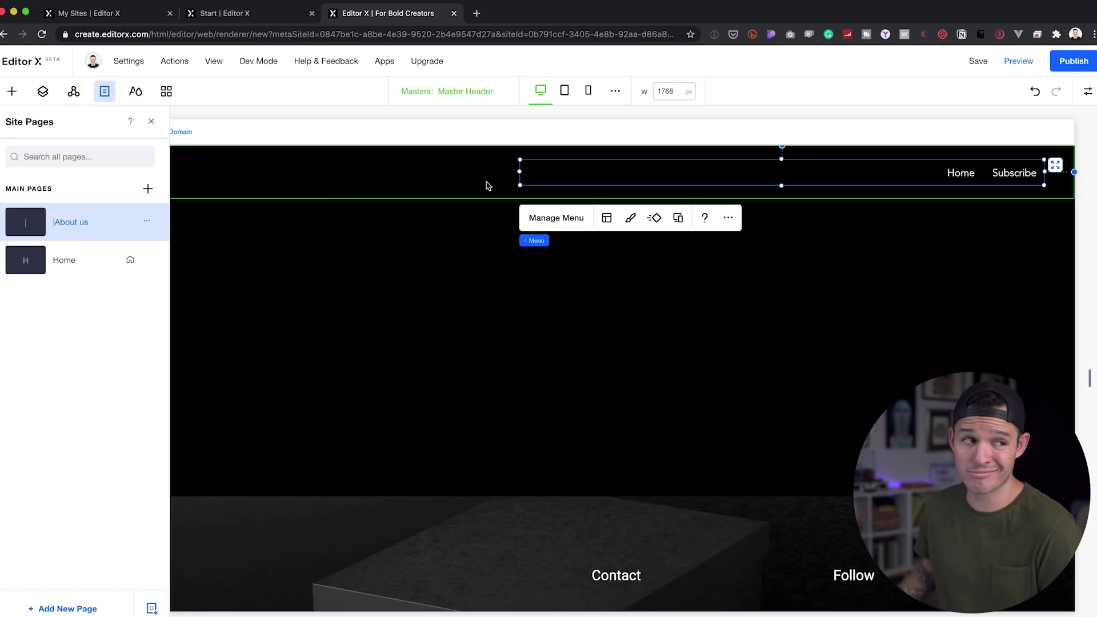
Browse the site's Colors and Text themes, opening and cancelling the Heading 1 style
{"action": "left_click", "coordinate": [139, 100]}
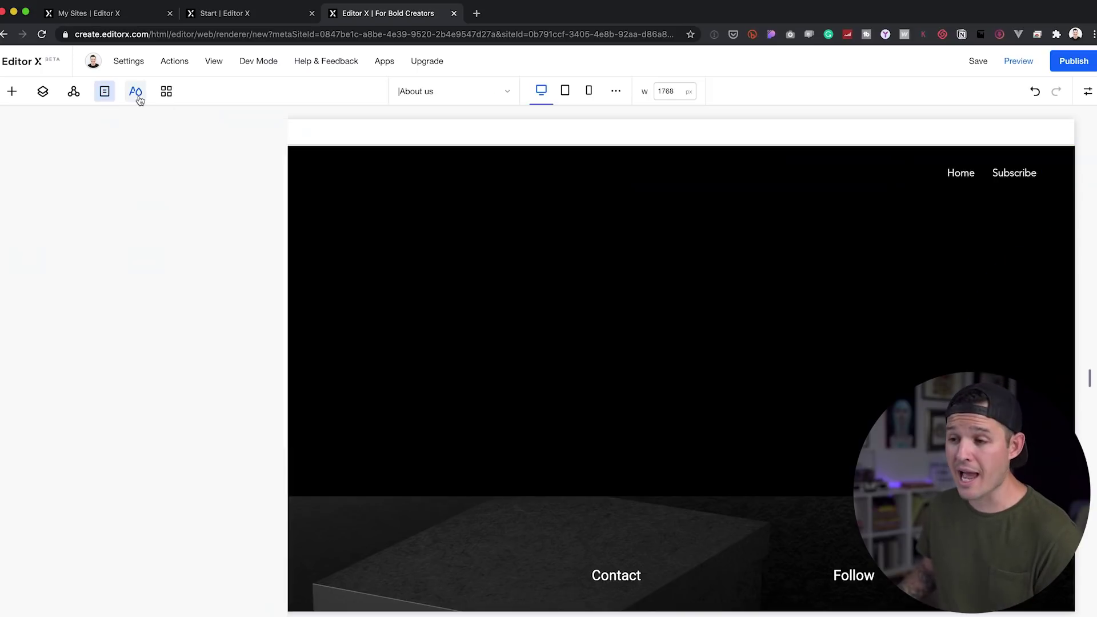
{"action": "left_click", "coordinate": [30, 149]}
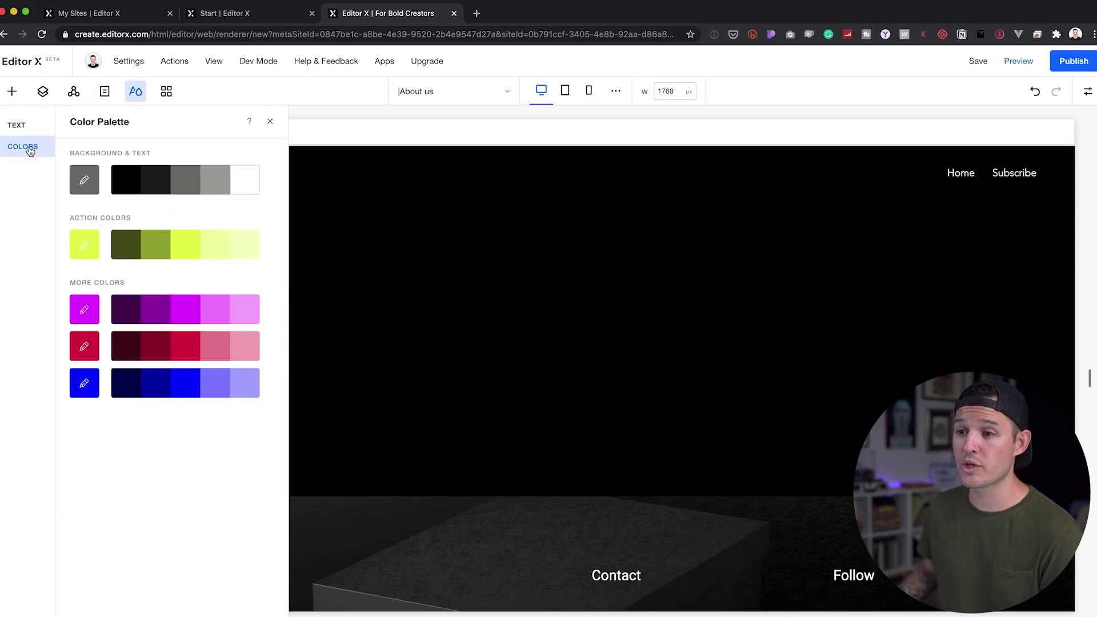
{"action": "left_click", "coordinate": [29, 128]}
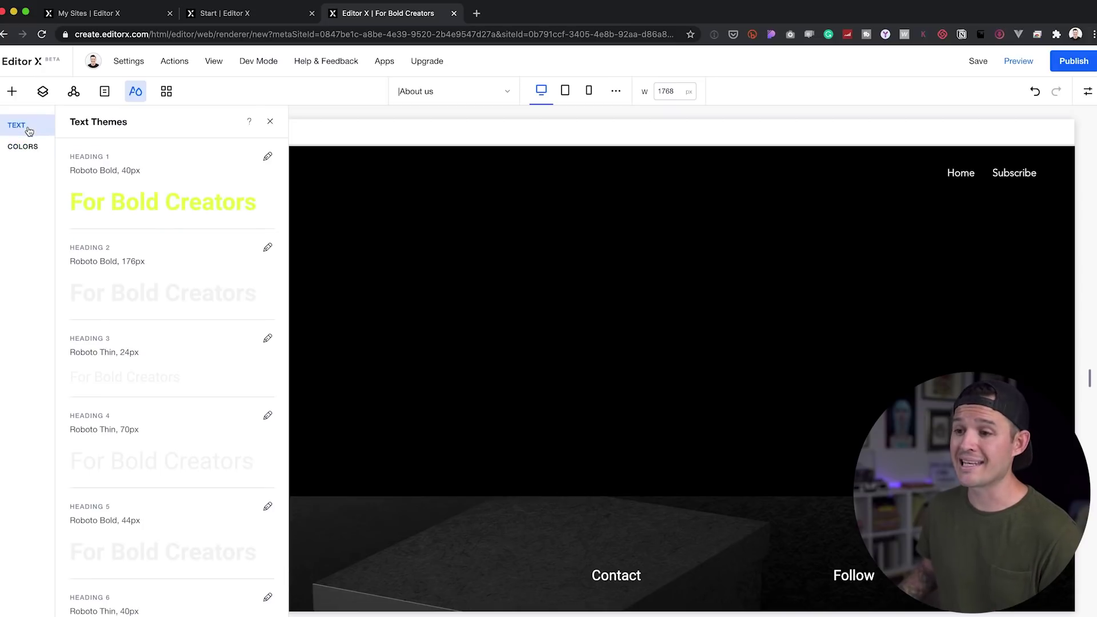
{"action": "left_click", "coordinate": [163, 208]}
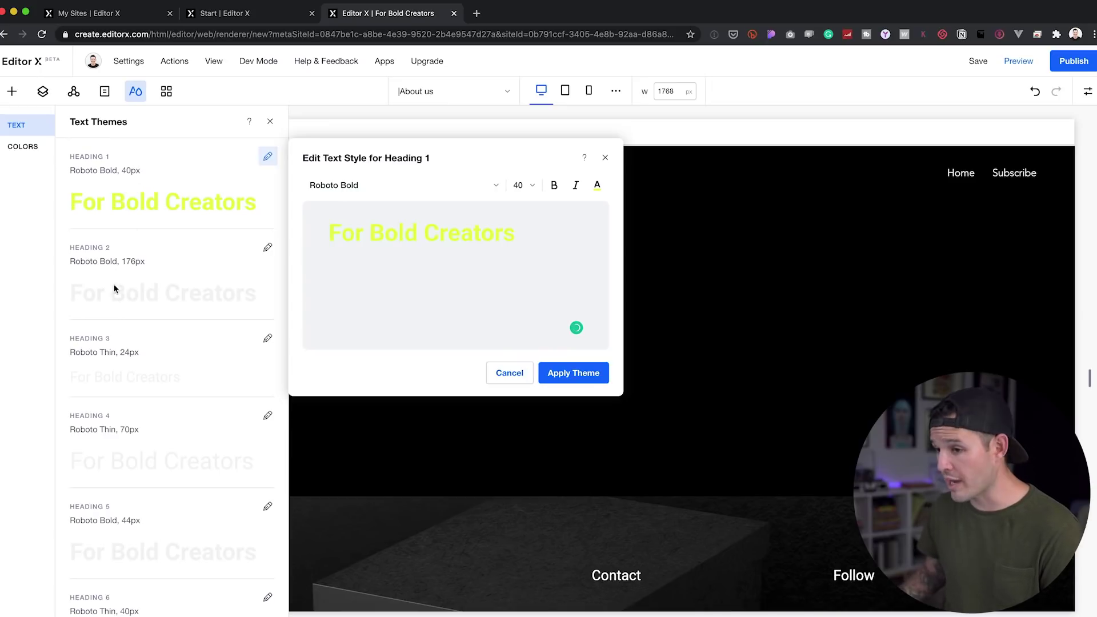
{"action": "left_click", "coordinate": [29, 159]}
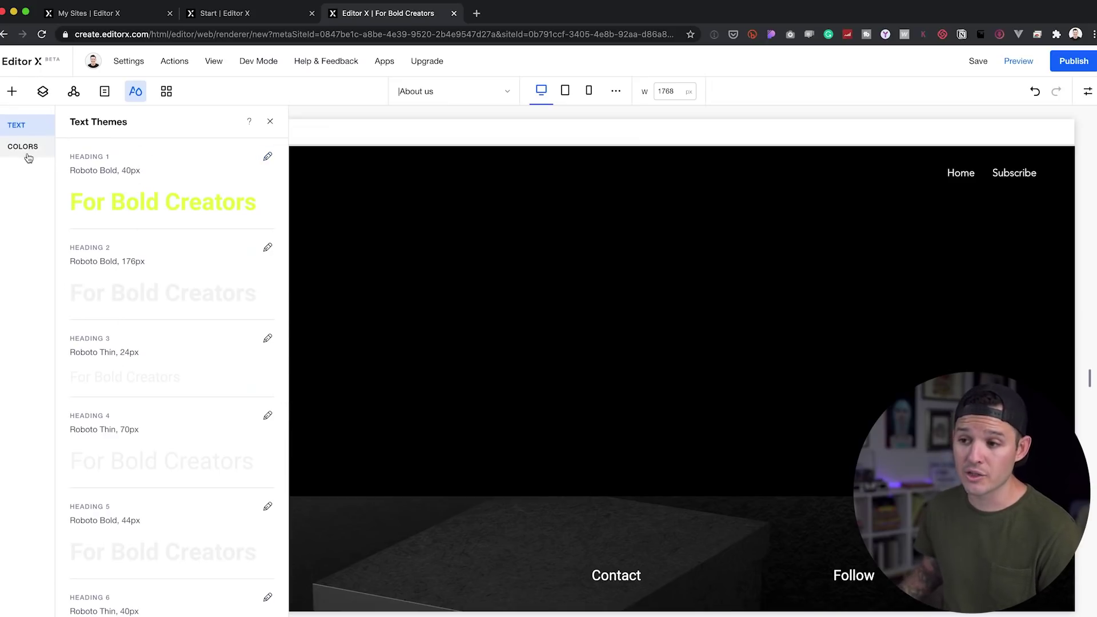
{"action": "left_click", "coordinate": [28, 153]}
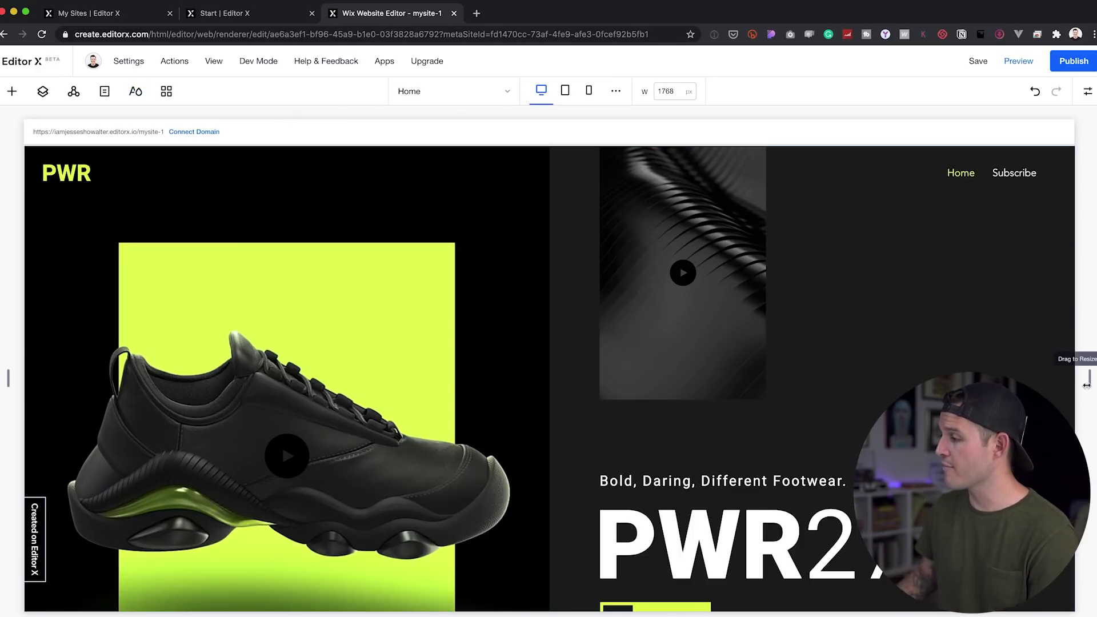
Preview the PWR Home page, scrolling through every section to the footer and back up
{"action": "left_click", "coordinate": [1031, 63]}
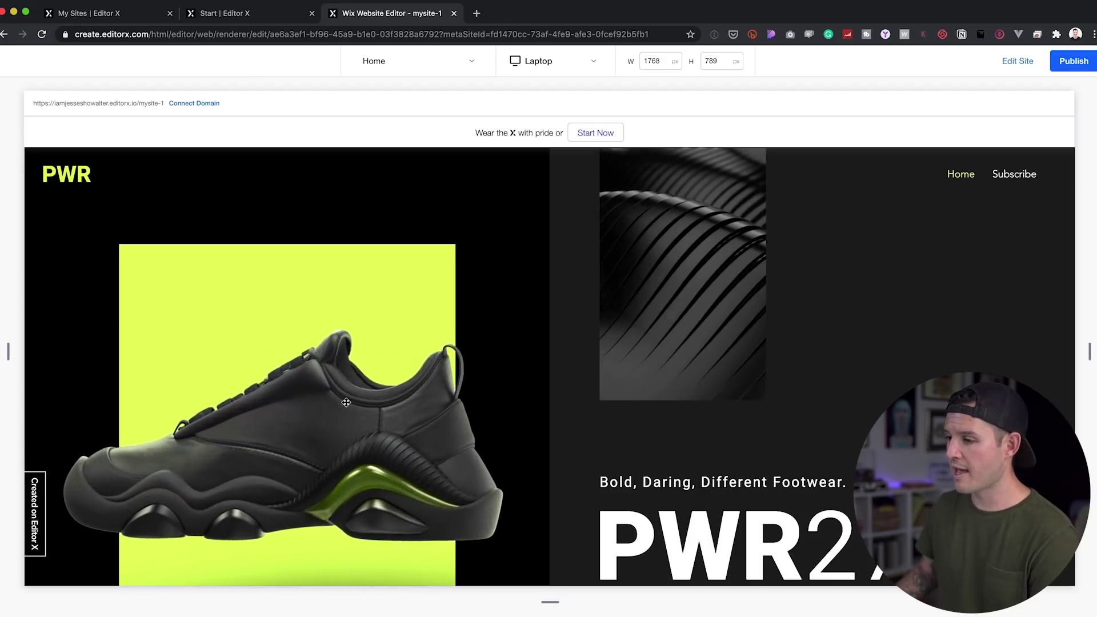
{"action": "scroll", "coordinate": [349, 399], "scroll_direction": "down", "scroll_amount": 5}
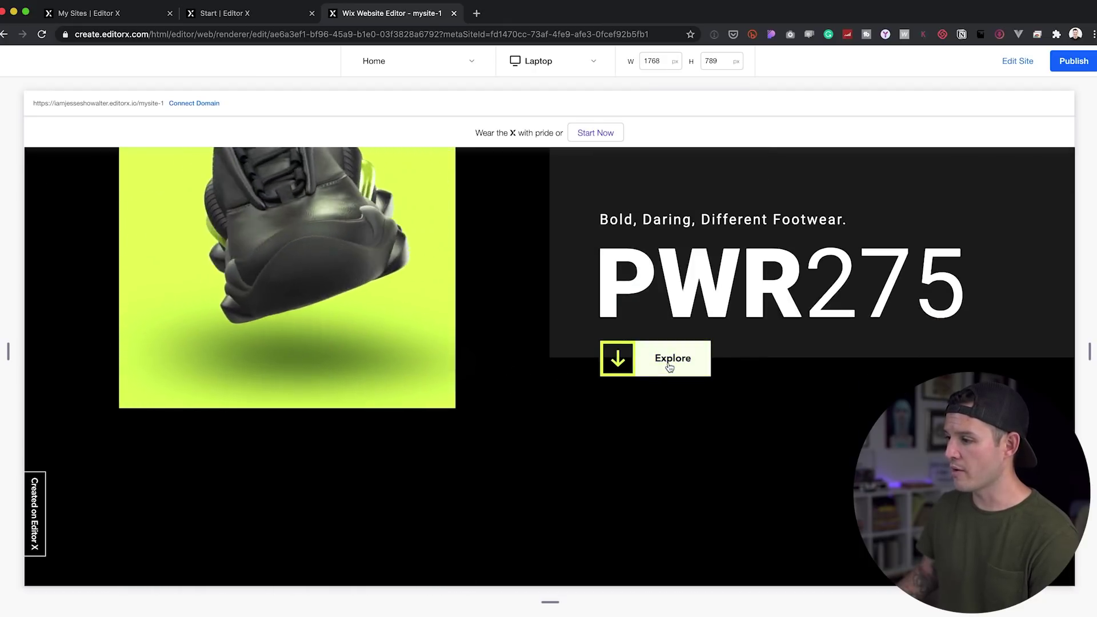
{"action": "scroll", "coordinate": [597, 463], "scroll_direction": "down", "scroll_amount": 5}
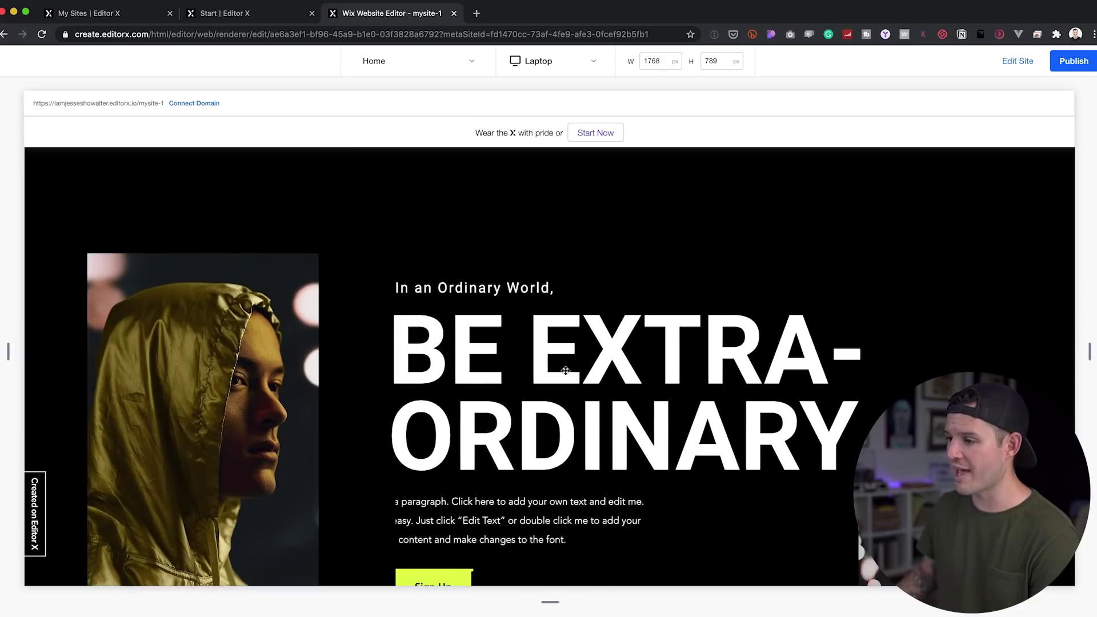
{"action": "left_click_drag", "start_coordinate": [705, 364], "coordinate": [392, 362]}
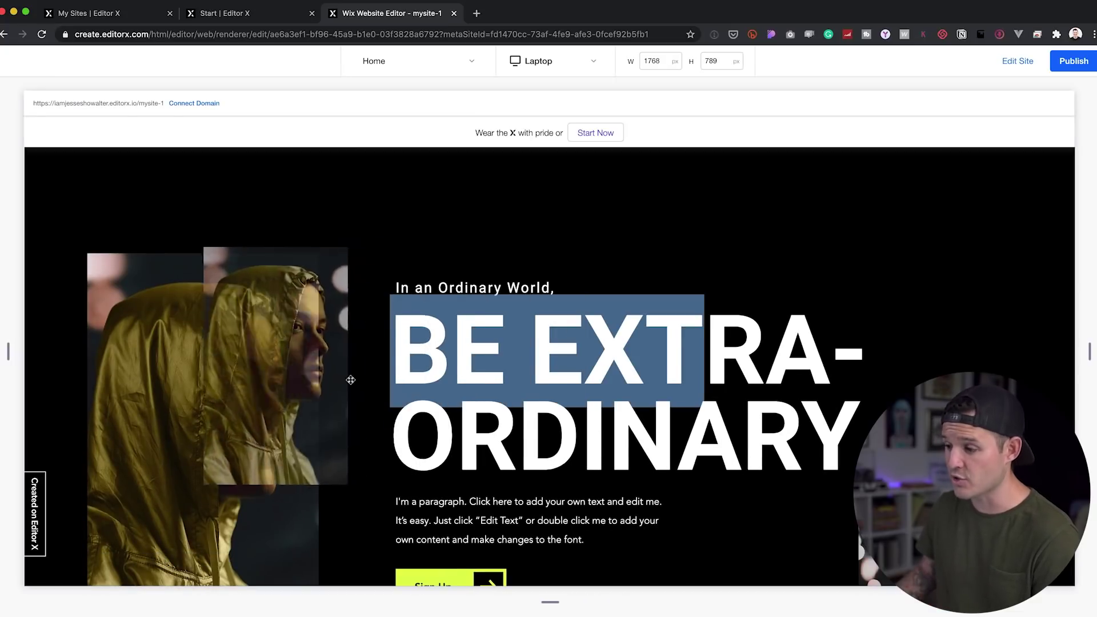
{"action": "scroll", "coordinate": [460, 302], "scroll_direction": "down", "scroll_amount": 5}
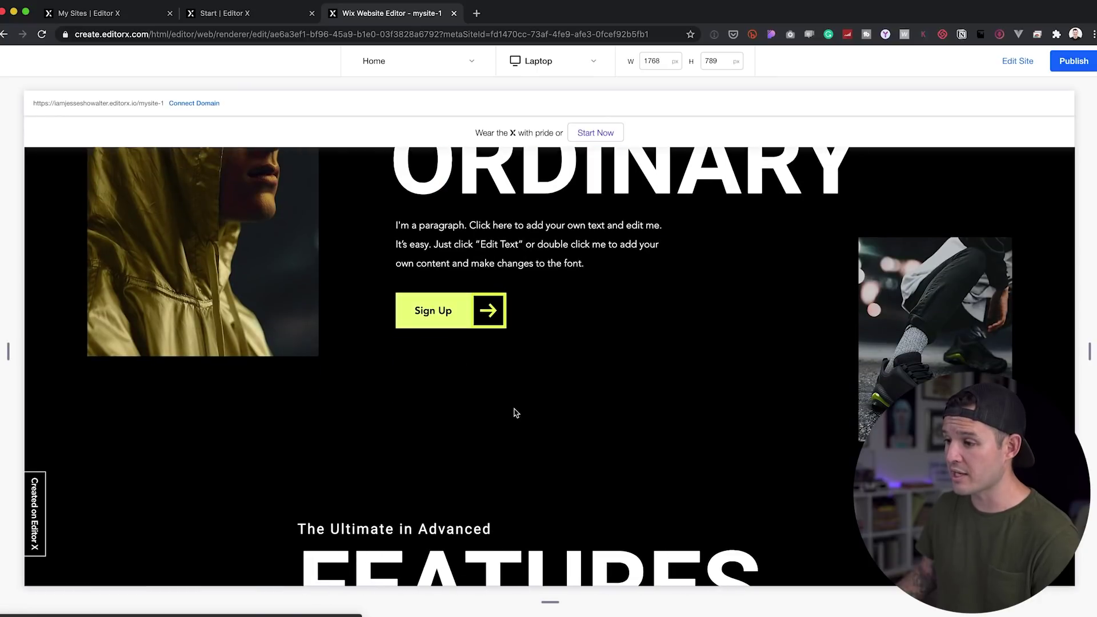
{"action": "scroll", "coordinate": [535, 373], "scroll_direction": "down", "scroll_amount": 7}
{"action": "scroll", "coordinate": [536, 373], "scroll_direction": "down", "scroll_amount": 12}
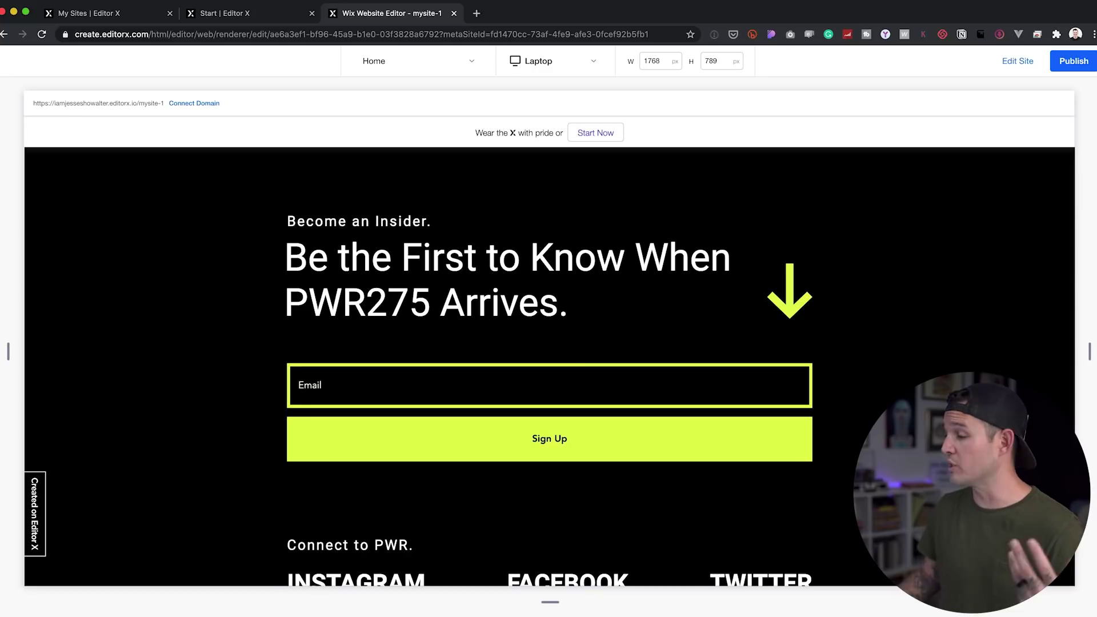
{"action": "scroll", "coordinate": [970, 372], "scroll_direction": "down", "scroll_amount": 5}
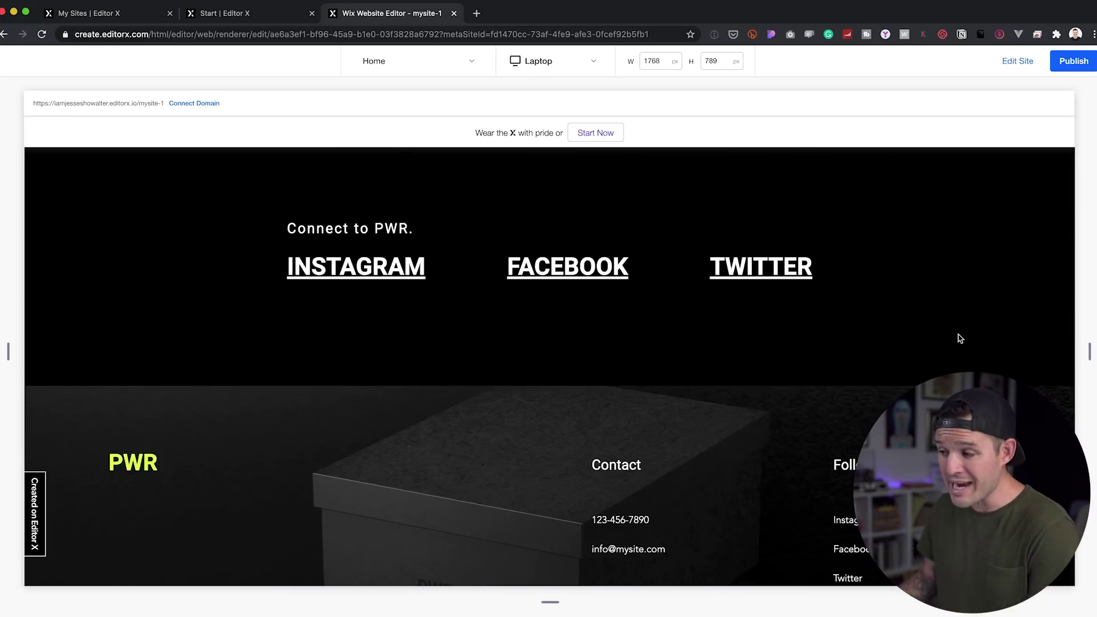
{"action": "scroll", "coordinate": [960, 343], "scroll_direction": "up", "scroll_amount": 15}
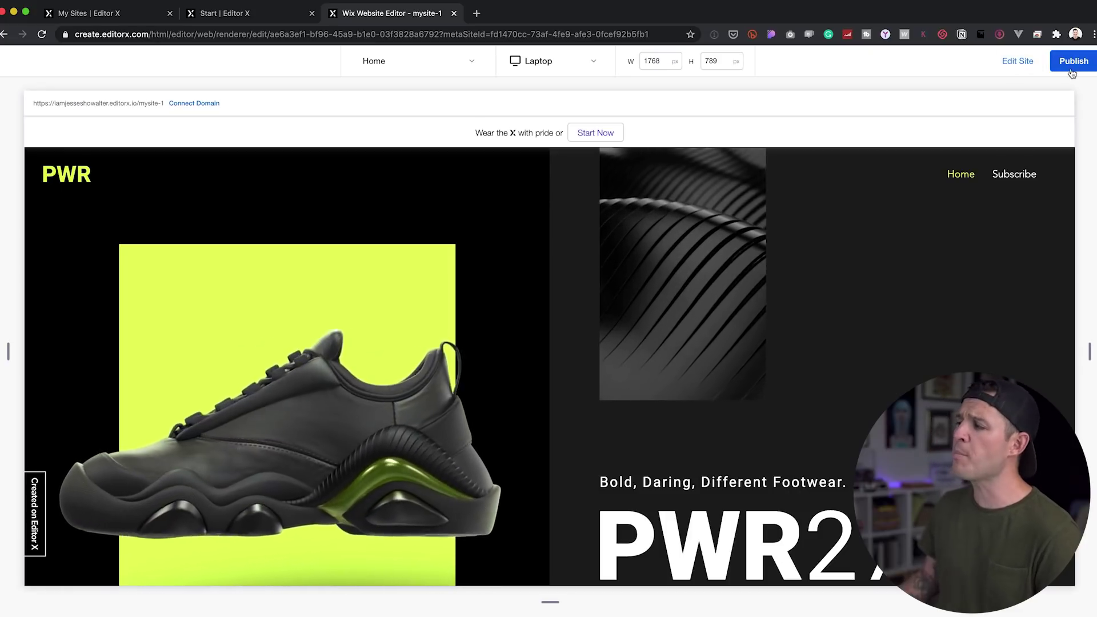
Publish the PWR site and open the live site from the Congratulations dialog
{"action": "left_click", "coordinate": [1074, 63]}
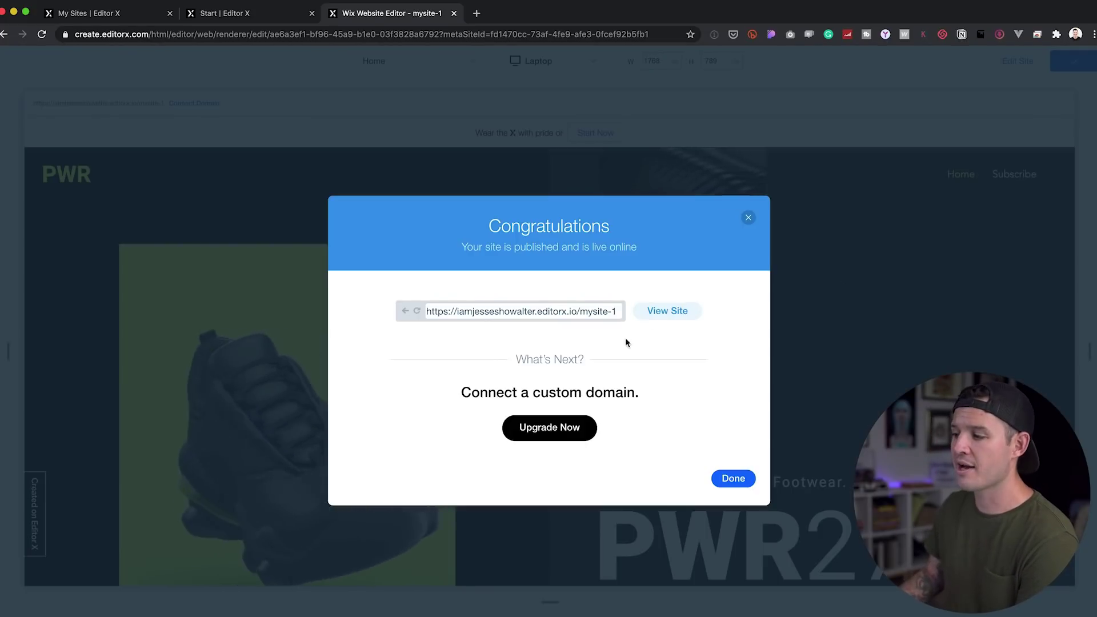
{"action": "left_click", "coordinate": [664, 311]}
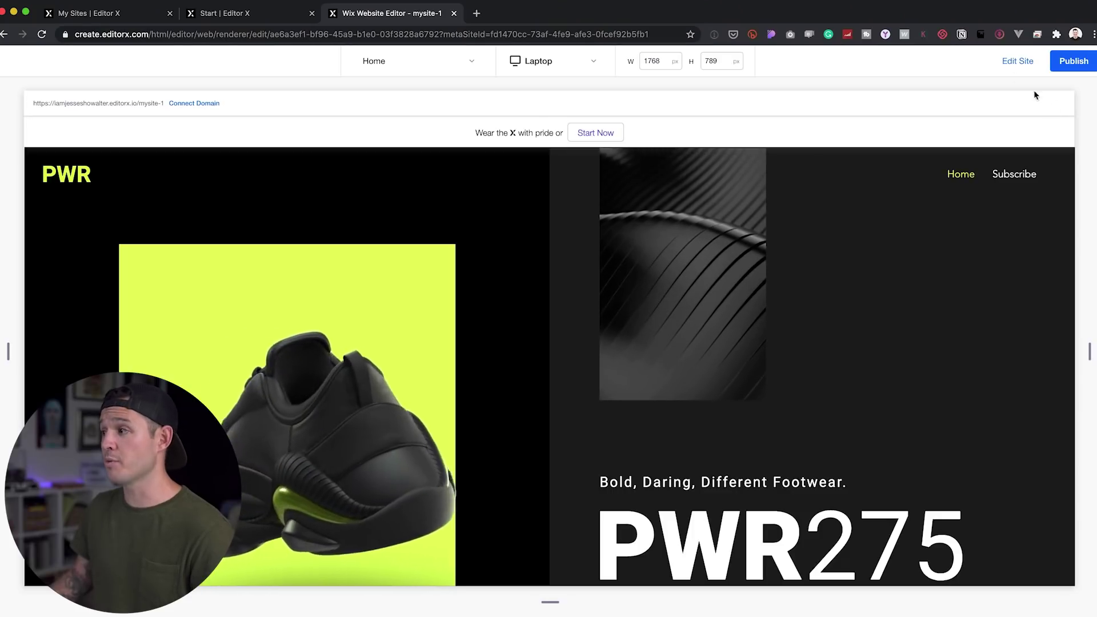
Return from preview to the editor, select the hero video box and show its properties
{"action": "left_click", "coordinate": [1018, 61]}
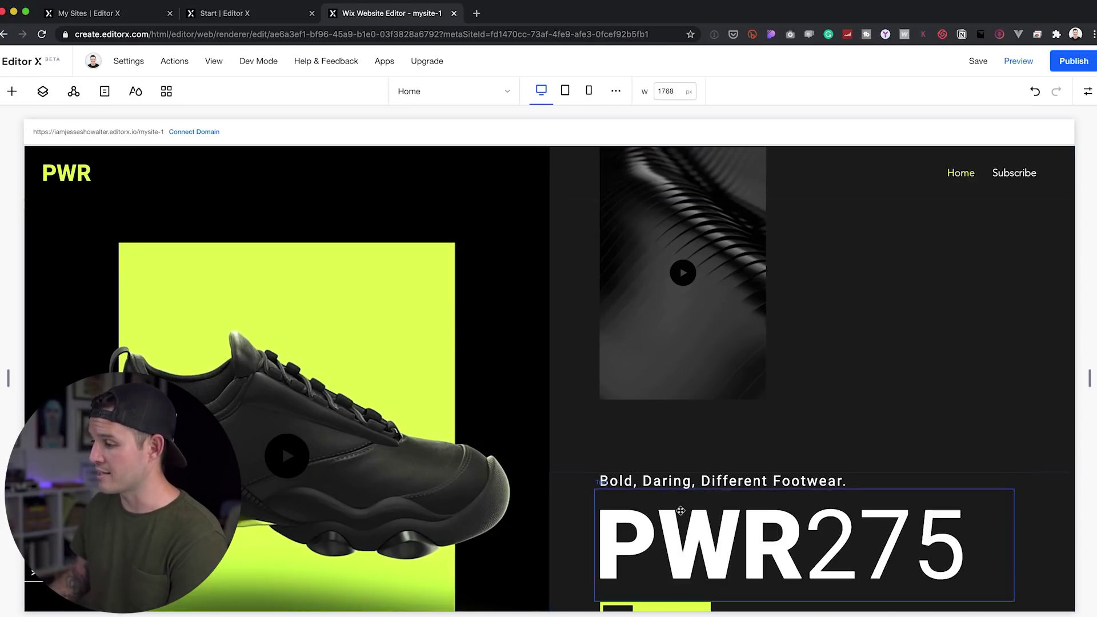
{"action": "left_click", "coordinate": [724, 266]}
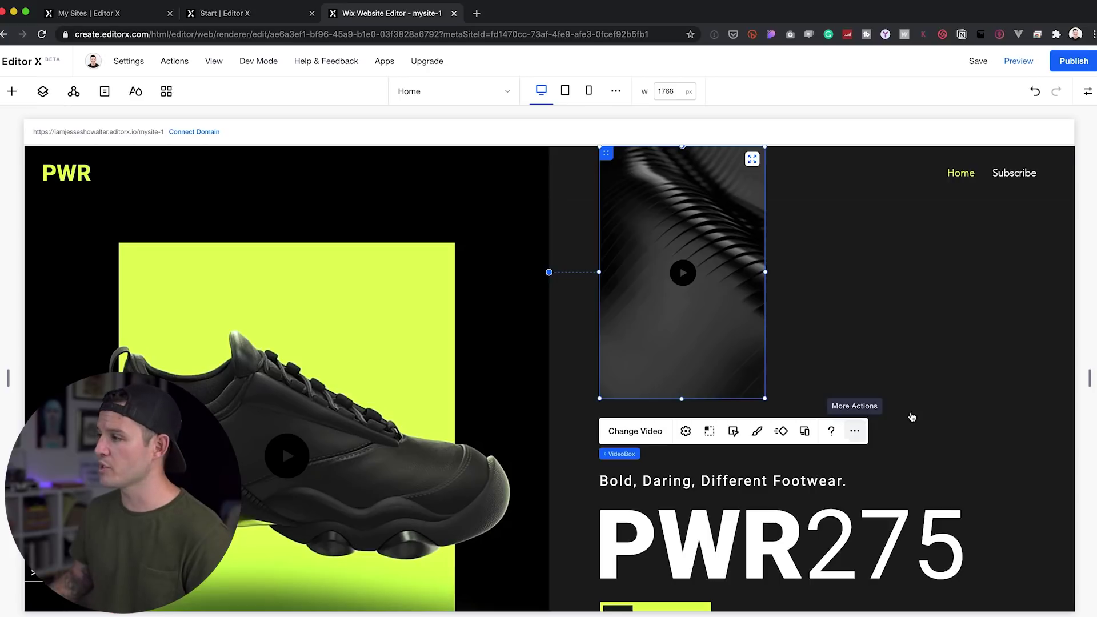
{"action": "left_click", "coordinate": [1087, 92]}
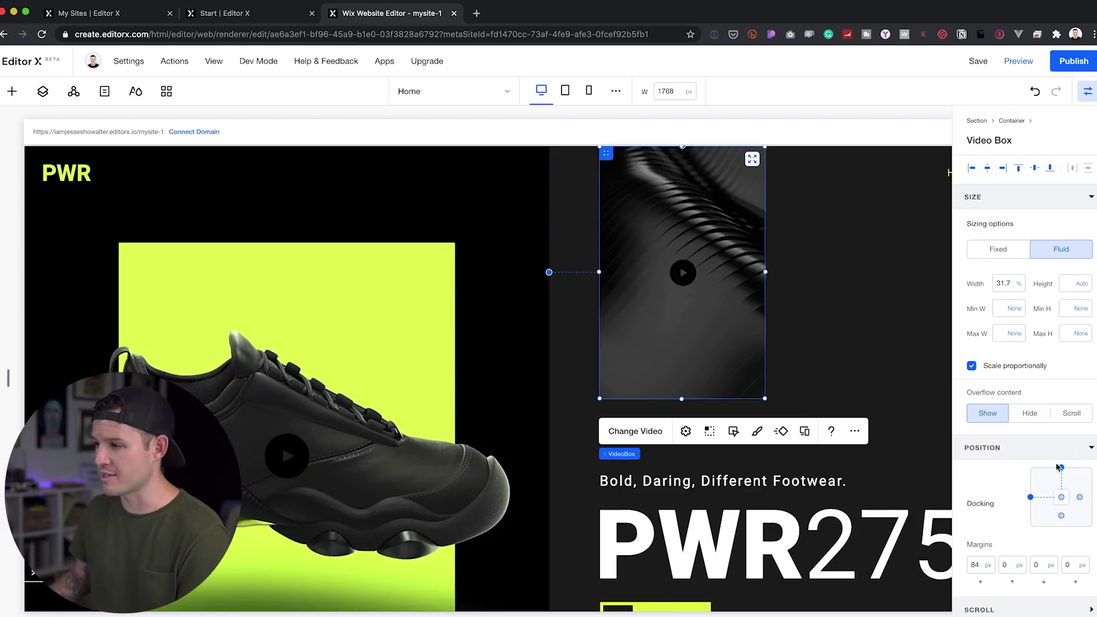
Undo an accidental header menu move, then shift the video box to margins 130 px and 67 px
{"action": "left_click", "coordinate": [671, 188]}
{"action": "left_click_drag", "start_coordinate": [672, 188], "coordinate": [671, 207]}
{"action": "key", "text": "super+z"}
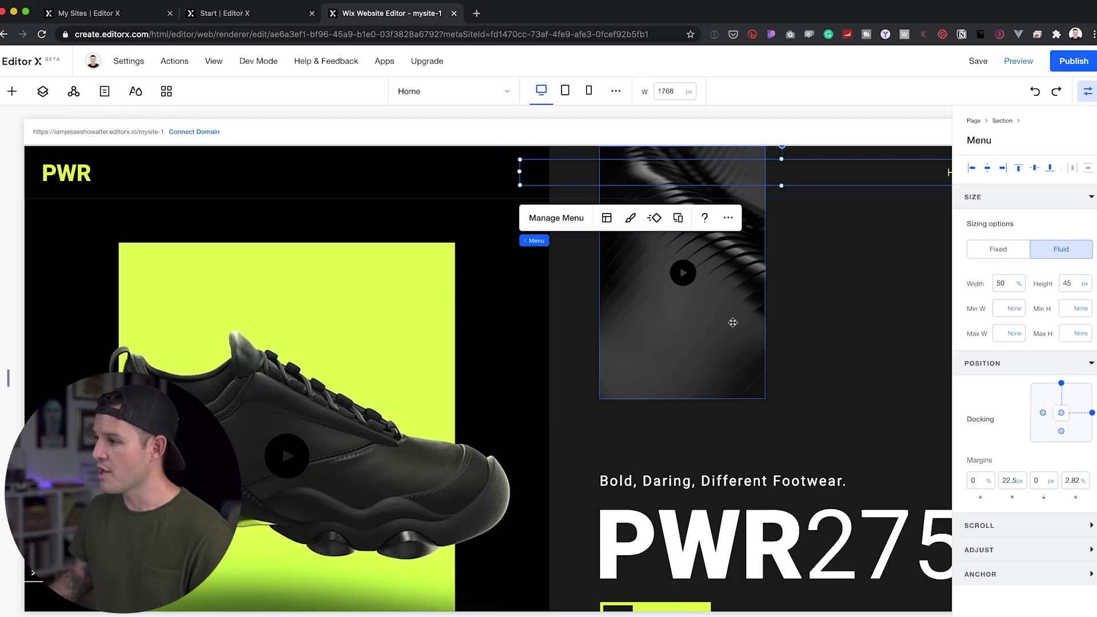
{"action": "left_click_drag", "start_coordinate": [736, 331], "coordinate": [682, 307]}
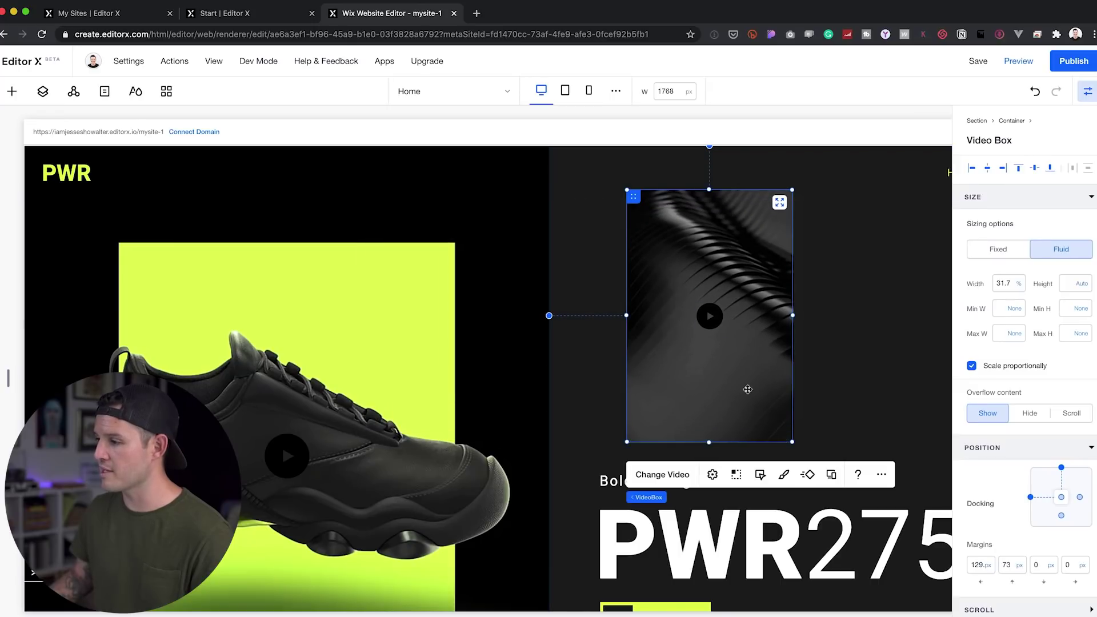
{"action": "left_click_drag", "start_coordinate": [765, 383], "coordinate": [734, 375]}
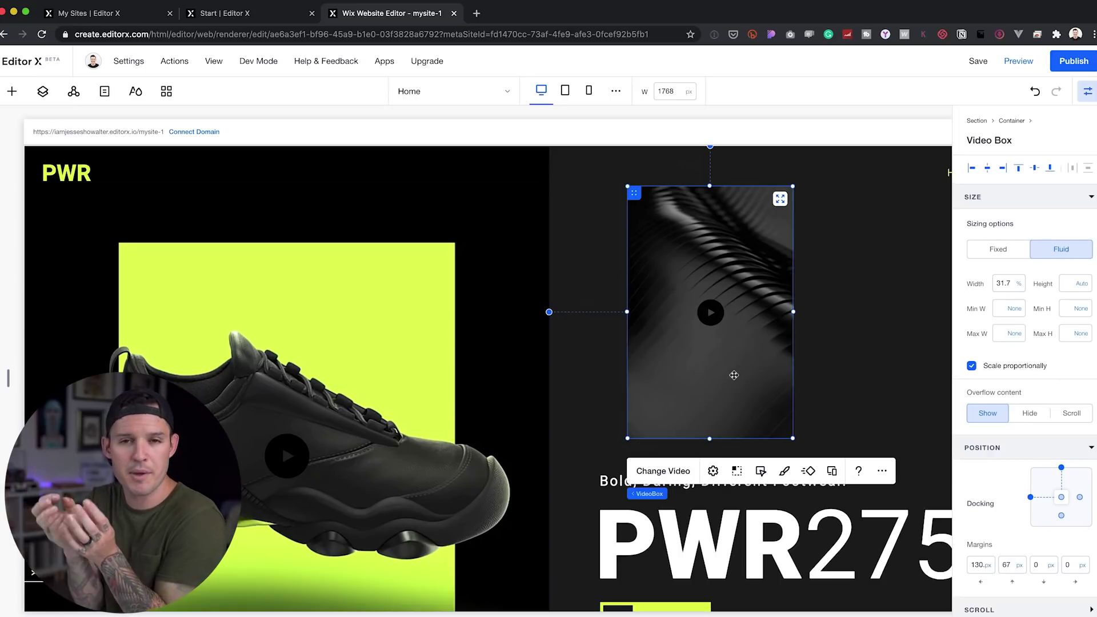
{"action": "key", "text": "ctrl+shift+o"}
{"action": "key", "text": "Escape"}
Nudge the video box into place and narrow the canvas to about 1586 px to check reflow
{"action": "left_click", "coordinate": [664, 249]}
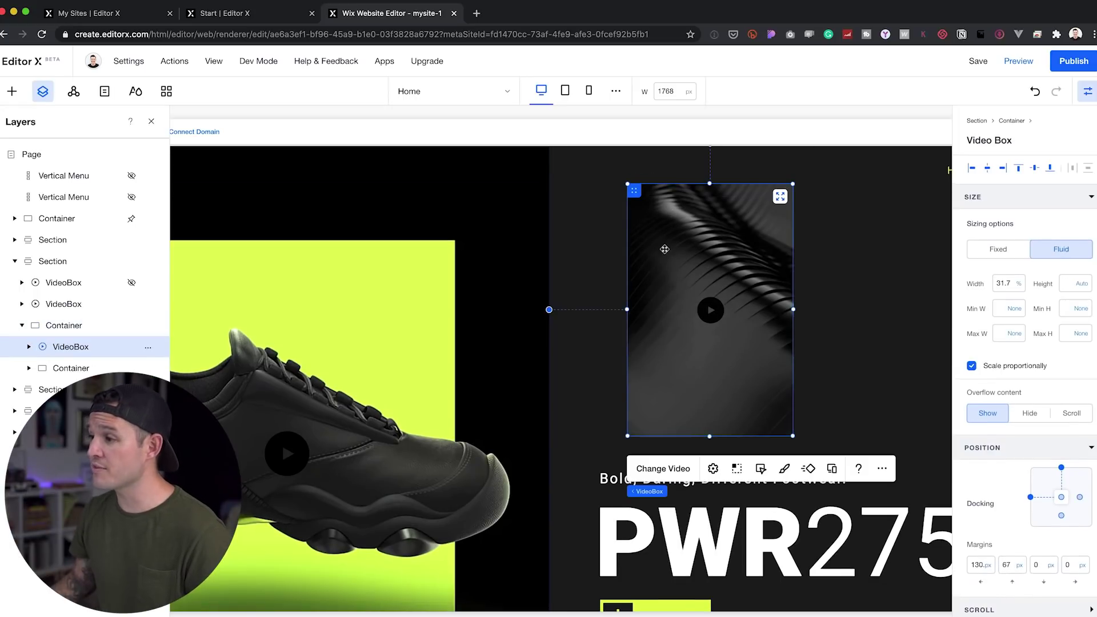
{"action": "mouse_move", "coordinate": [674, 234]}
{"action": "left_mouse_down"}
{"action": "mouse_move", "coordinate": [649, 250]}
{"action": "mouse_move", "coordinate": [655, 235]}
{"action": "mouse_move", "coordinate": [664, 240]}
{"action": "left_mouse_up"}
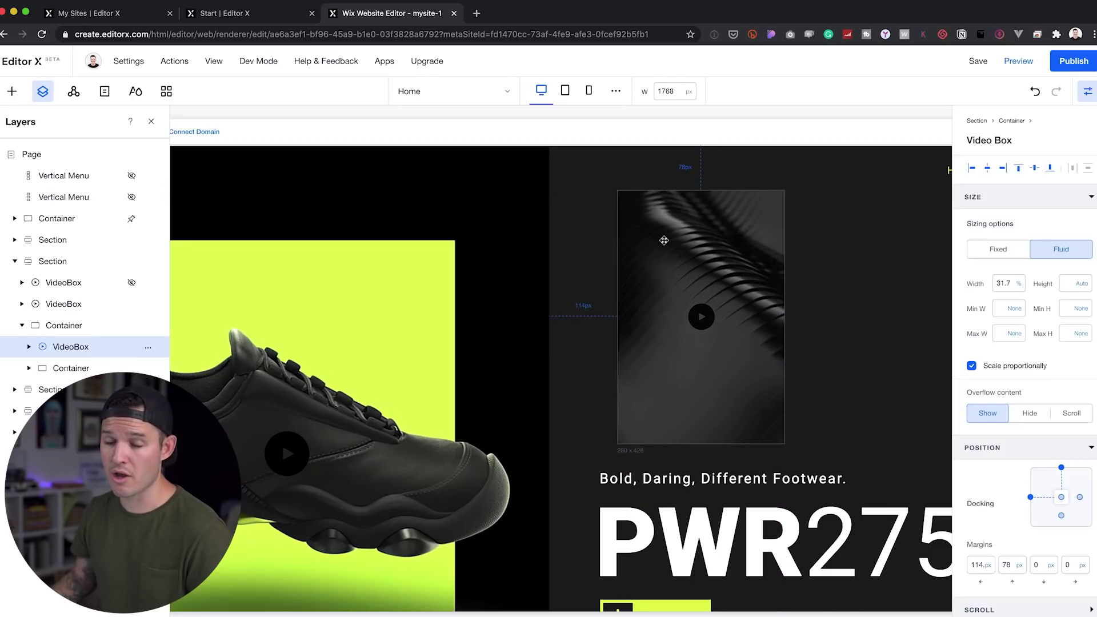
{"action": "left_click_drag", "start_coordinate": [664, 240], "coordinate": [664, 238]}
{"action": "left_click", "coordinate": [1087, 91]}
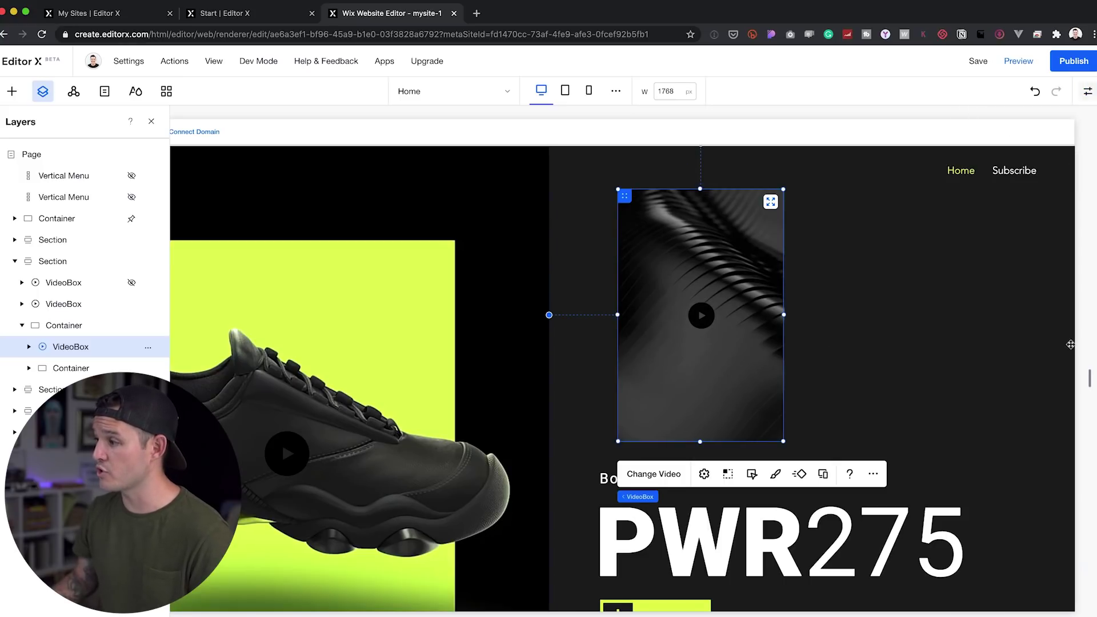
{"action": "left_click_drag", "start_coordinate": [1087, 371], "coordinate": [1036, 378]}
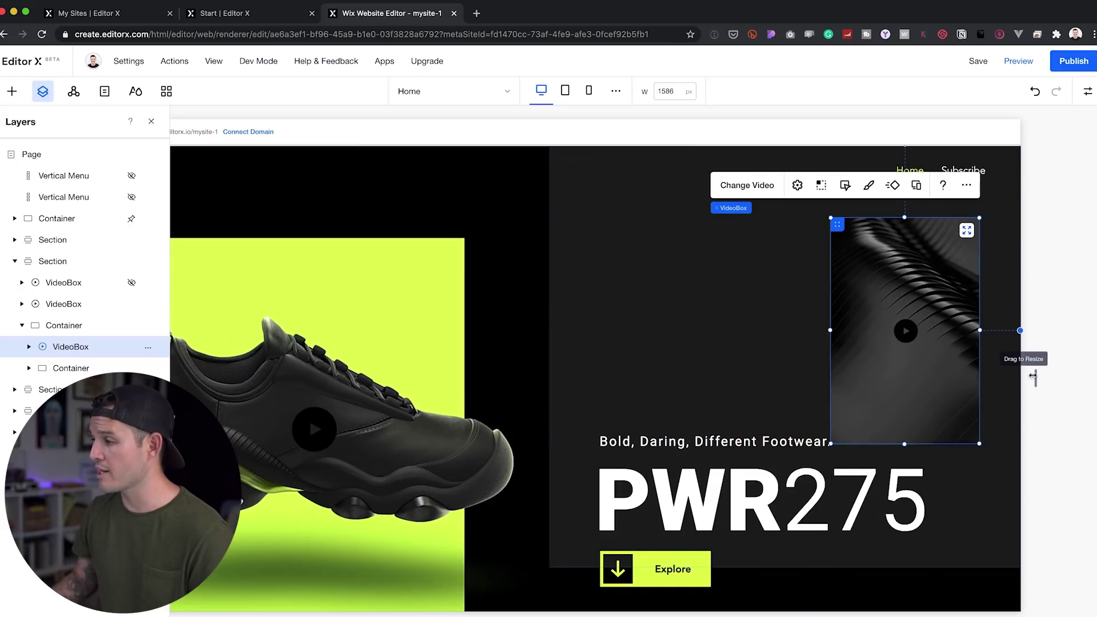
{"action": "mouse_move", "coordinate": [1033, 375]}
{"action": "left_mouse_down"}
{"action": "mouse_move", "coordinate": [958, 392]}
{"action": "mouse_move", "coordinate": [859, 377]}
{"action": "mouse_move", "coordinate": [1027, 377]}
{"action": "left_mouse_up"}
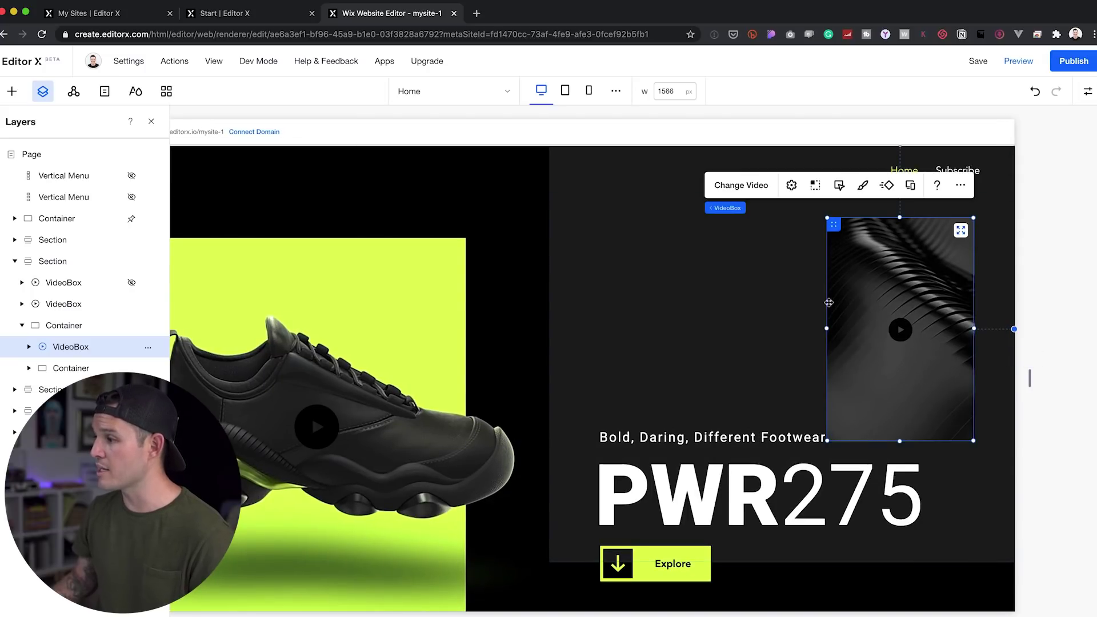
Widen the video box leftward and dock it left and right, giving 4.85% and 7.18% margins
{"action": "left_click_drag", "start_coordinate": [814, 330], "coordinate": [565, 330]}
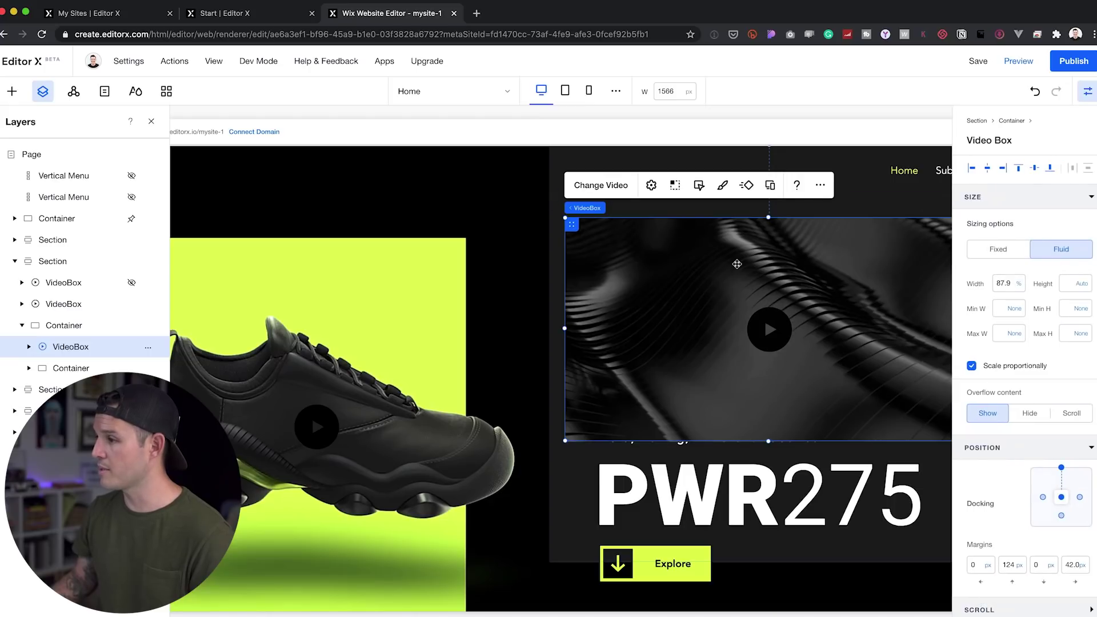
{"action": "left_click_drag", "start_coordinate": [738, 263], "coordinate": [743, 257]}
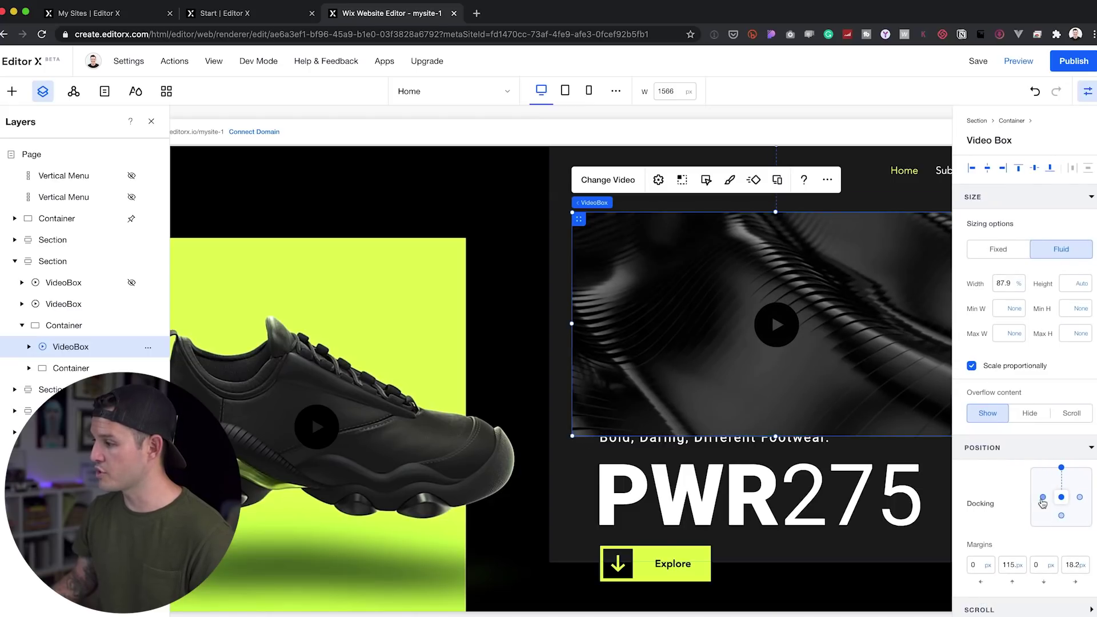
{"action": "left_click", "coordinate": [1043, 496]}
{"action": "left_click", "coordinate": [1080, 497]}
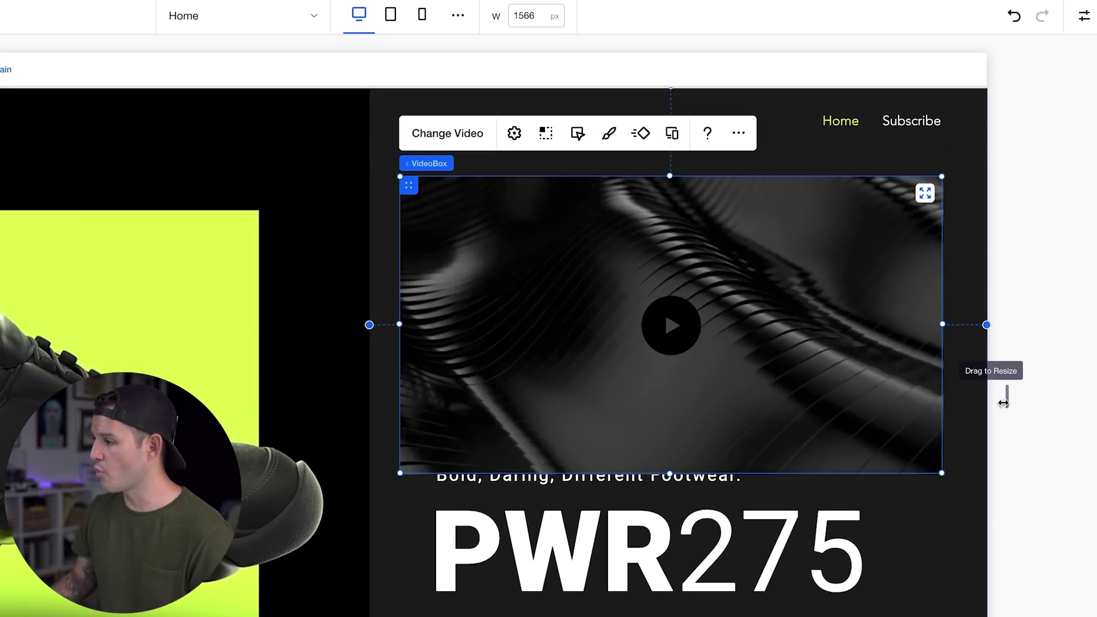
{"action": "left_click", "coordinate": [1043, 399]}
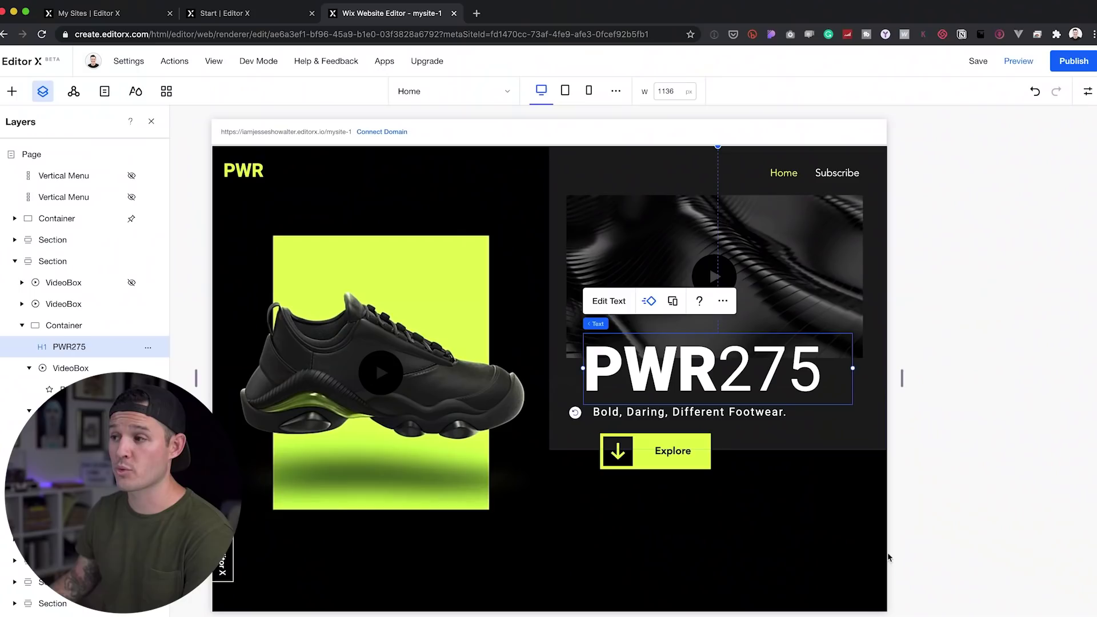
Make the hero video box the same on every breakpoint, then preview the tablet and mobile layouts
{"action": "left_click", "coordinate": [564, 92]}
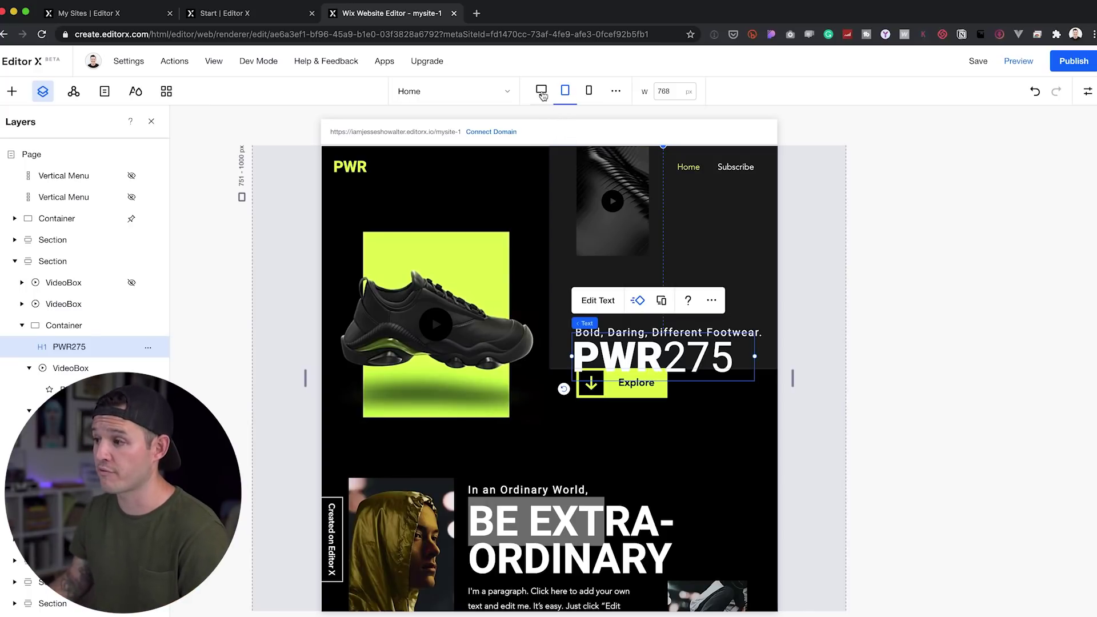
{"action": "left_click", "coordinate": [541, 93]}
{"action": "left_click", "coordinate": [766, 219]}
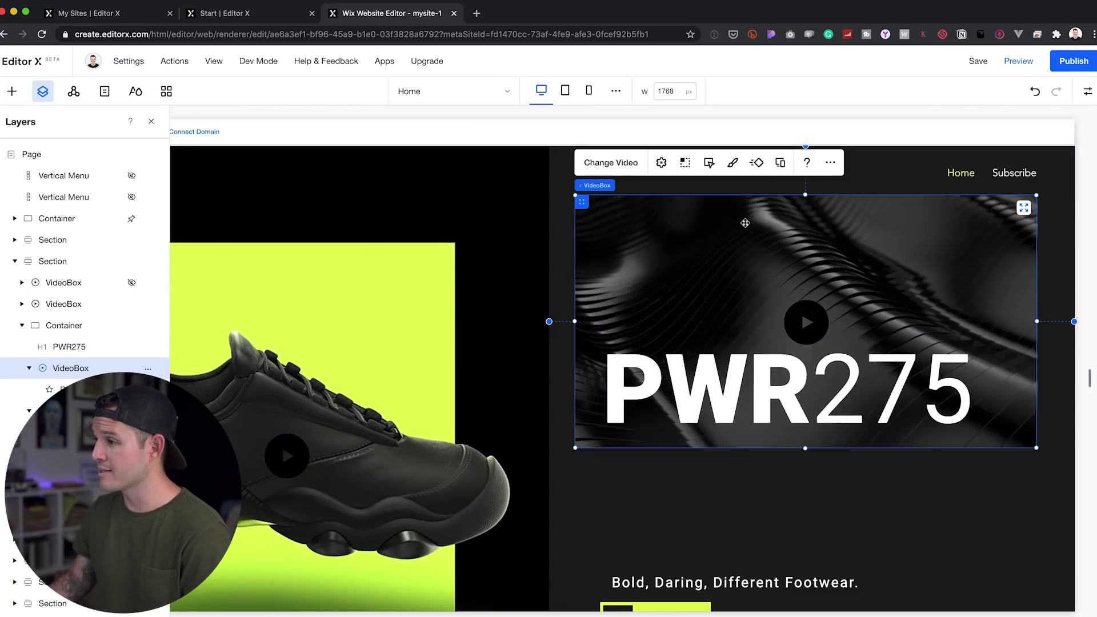
{"action": "right_click", "coordinate": [742, 228]}
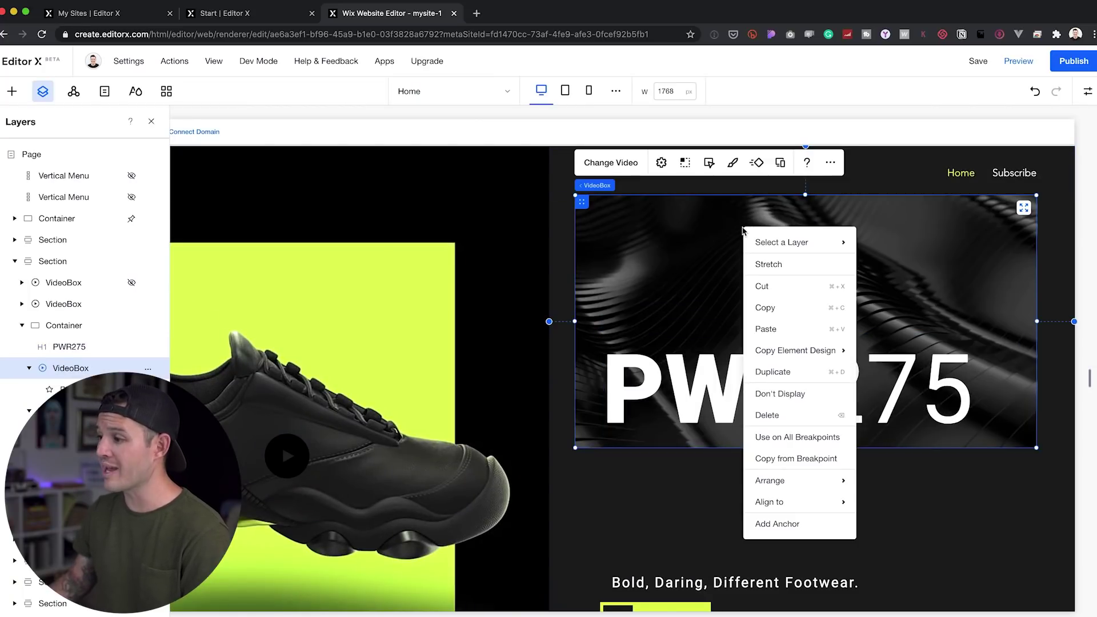
{"action": "left_click", "coordinate": [799, 436]}
{"action": "left_click", "coordinate": [564, 90]}
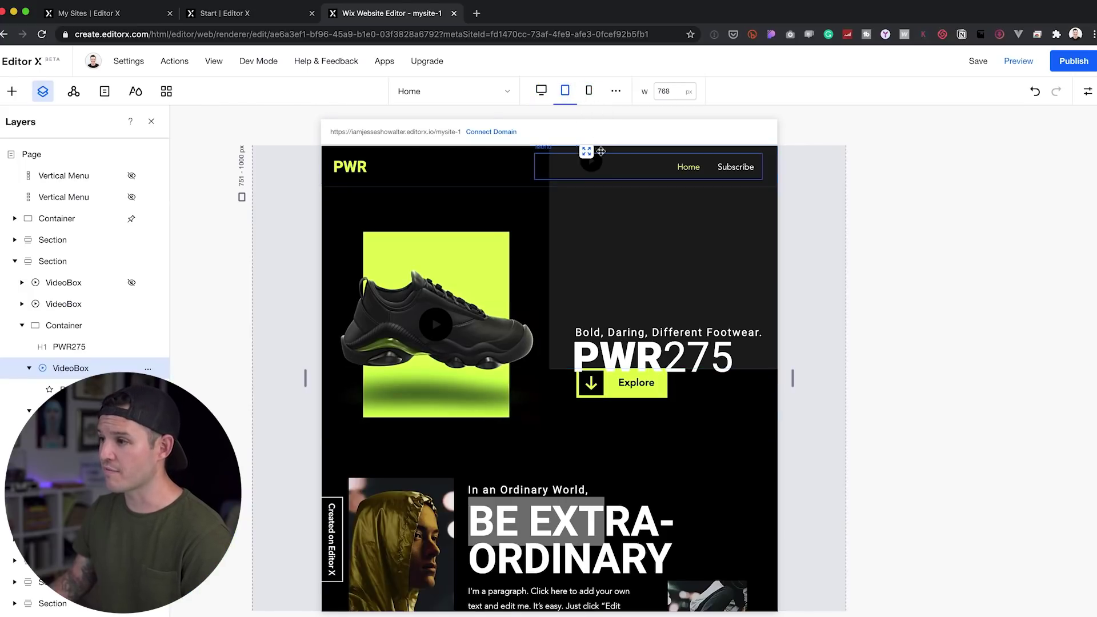
{"action": "left_click", "coordinate": [589, 91]}
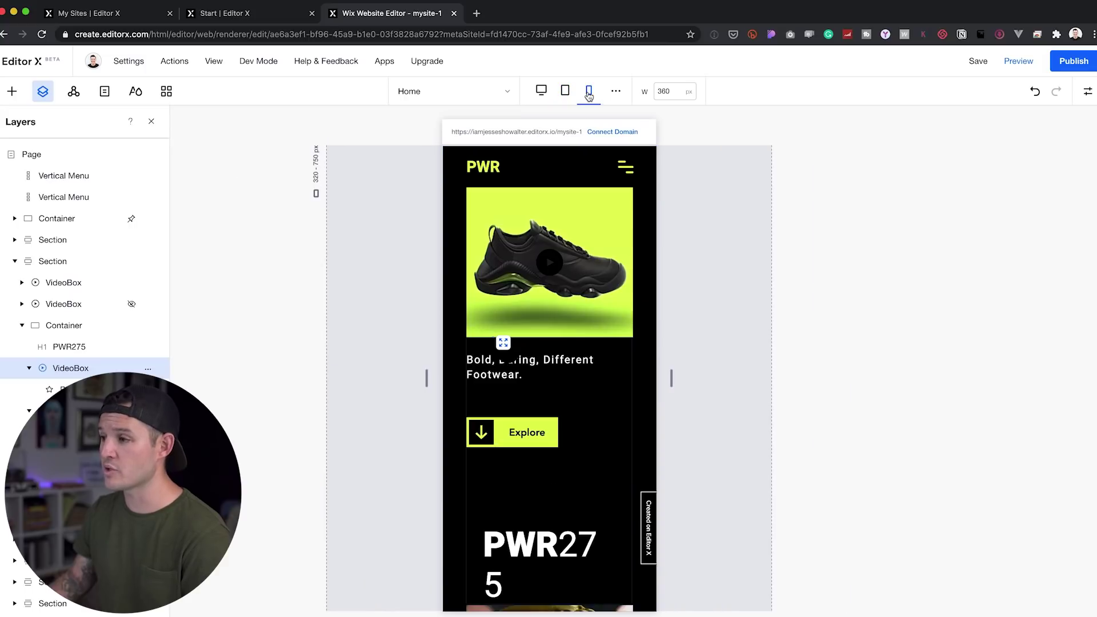
{"action": "left_click", "coordinate": [541, 91]}
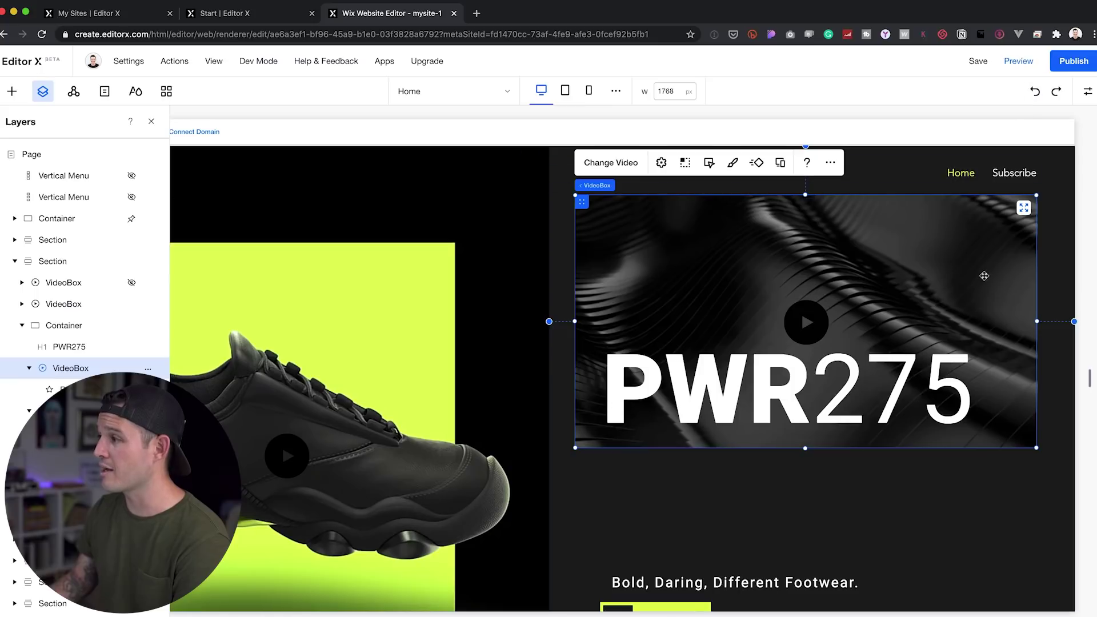
In the tablet layout, stretch the video box across the right half and check mobile
{"action": "left_click", "coordinate": [566, 91]}
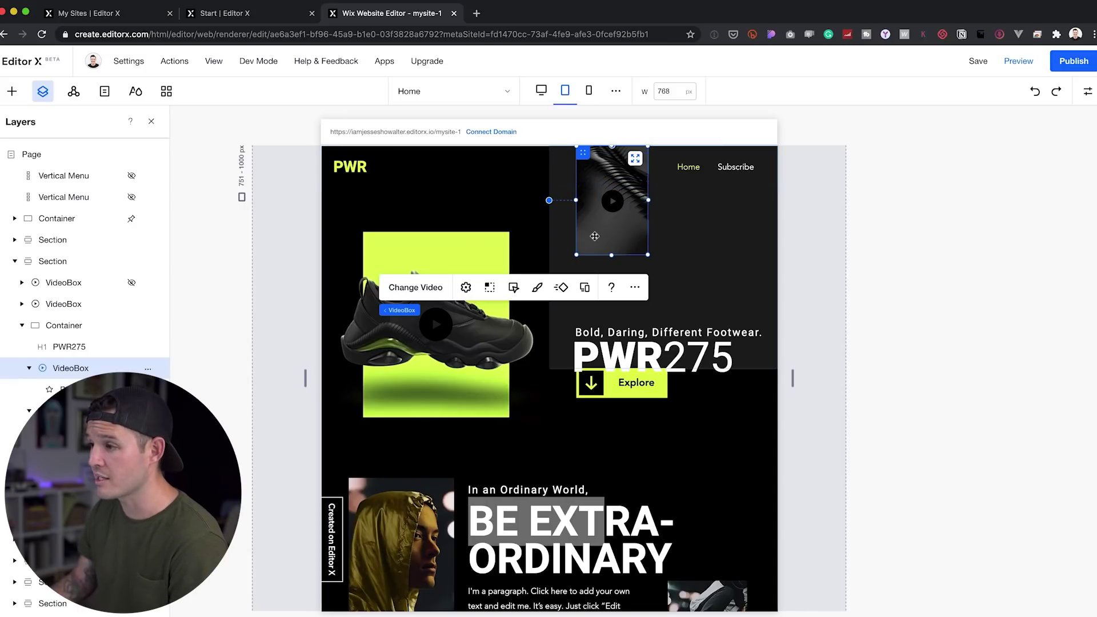
{"action": "left_click_drag", "start_coordinate": [593, 241], "coordinate": [593, 242]}
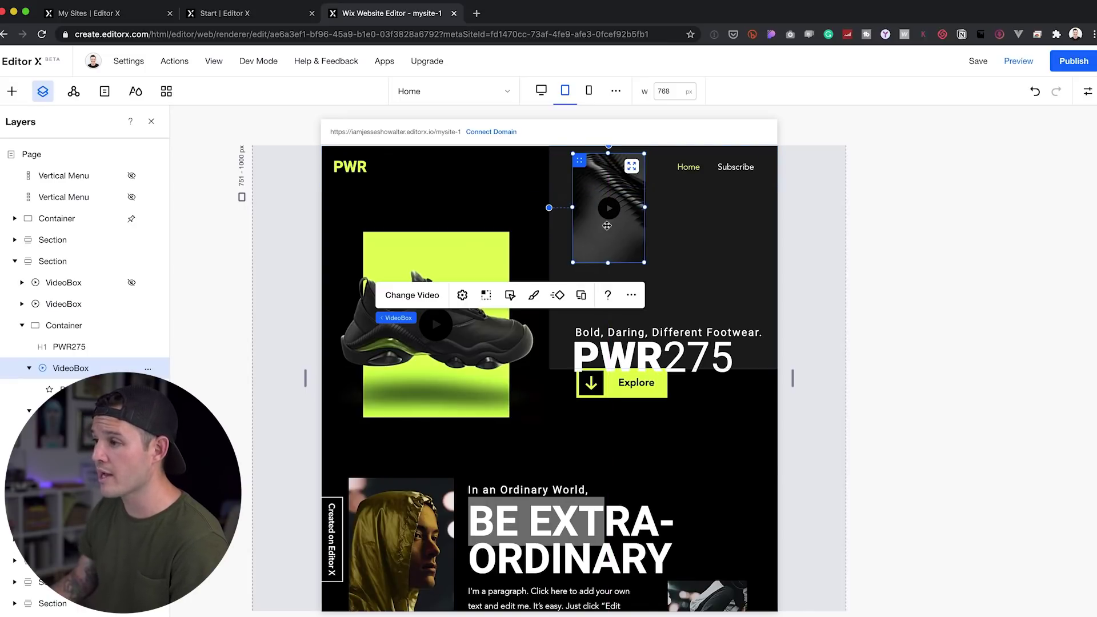
{"action": "left_click", "coordinate": [631, 166]}
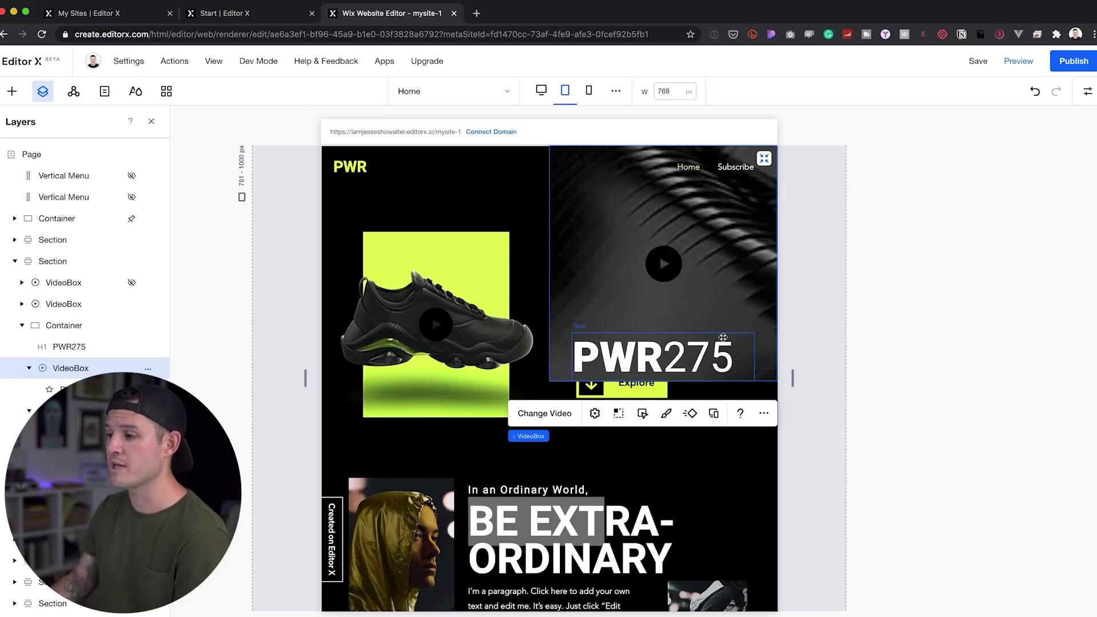
{"action": "left_click", "coordinate": [589, 91]}
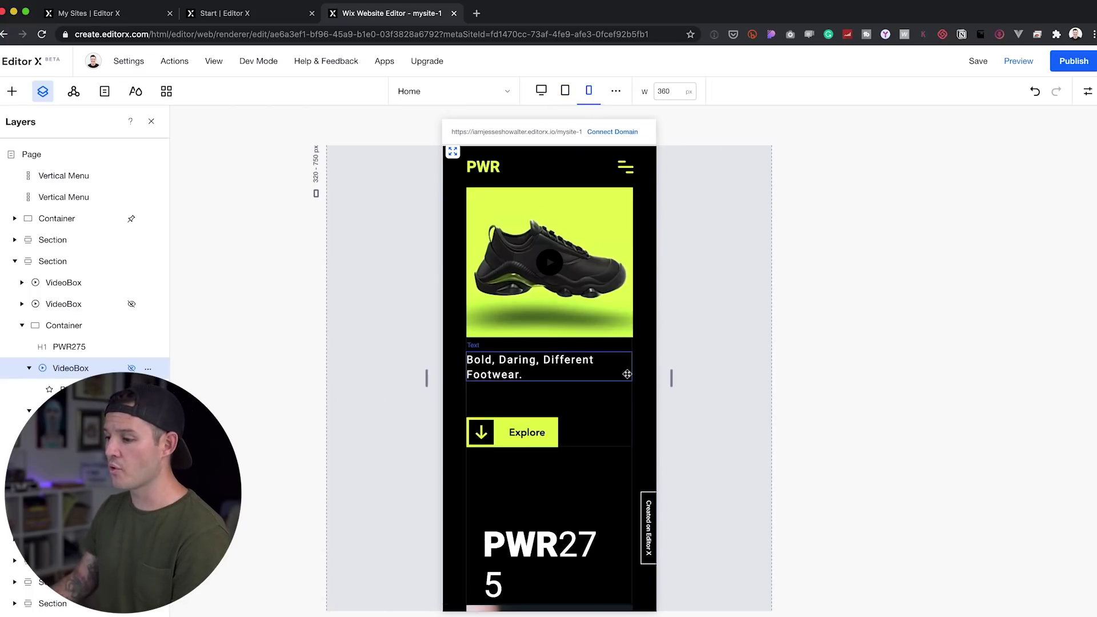
{"action": "scroll", "coordinate": [600, 374], "scroll_direction": "down", "scroll_amount": 6}
{"action": "scroll", "coordinate": [575, 375], "scroll_direction": "up", "scroll_amount": 6}
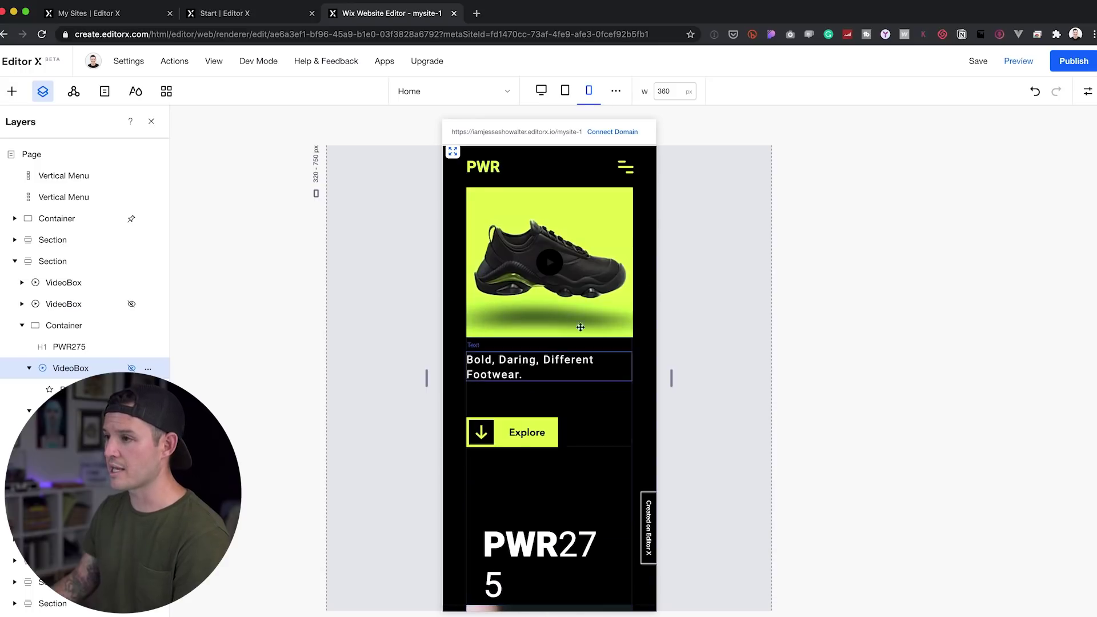
{"action": "left_click", "coordinate": [540, 90]}
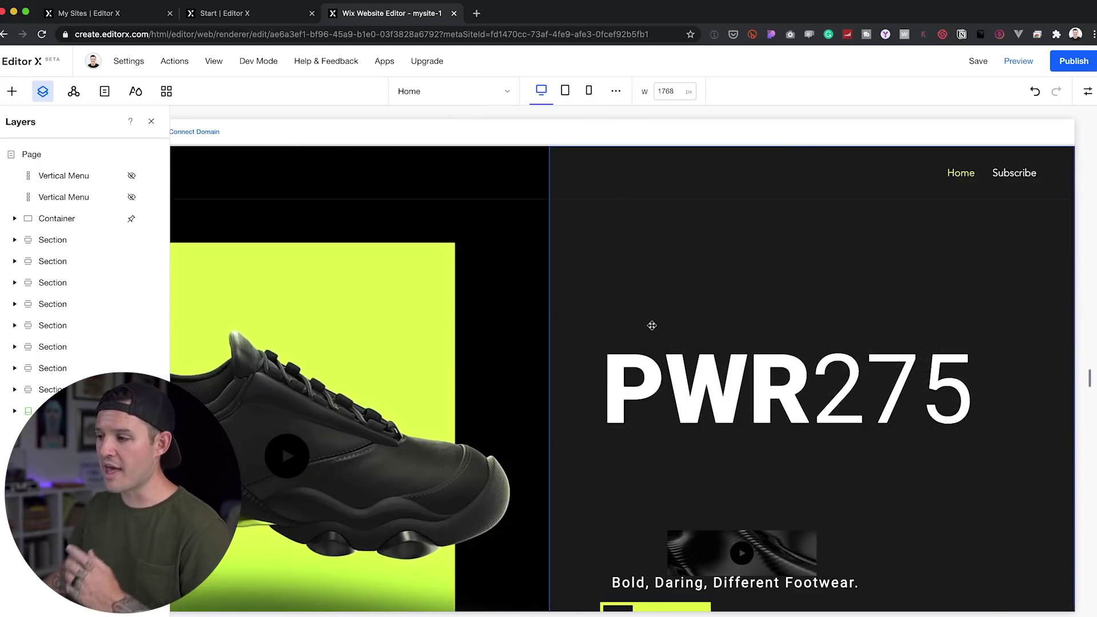
Review the PWR275 heading's style (Heading 2, Roboto Bold) and narrow the page to 1364 px
{"action": "left_click", "coordinate": [677, 409]}
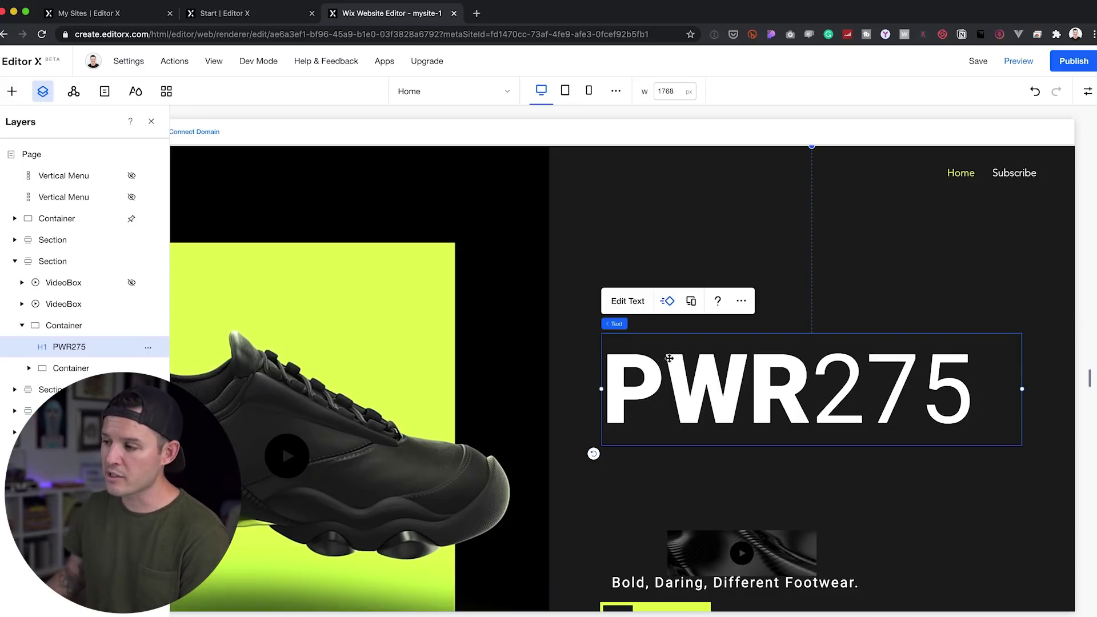
{"action": "left_click", "coordinate": [631, 302]}
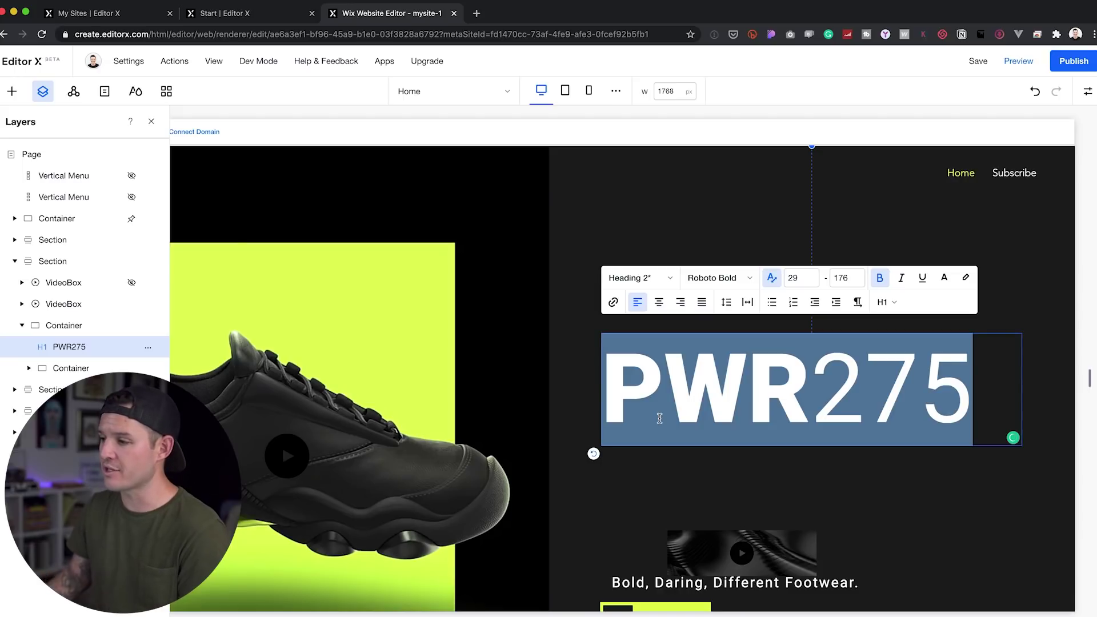
{"action": "left_click", "coordinate": [645, 277]}
{"action": "scroll", "coordinate": [675, 502], "scroll_direction": "down", "scroll_amount": 1}
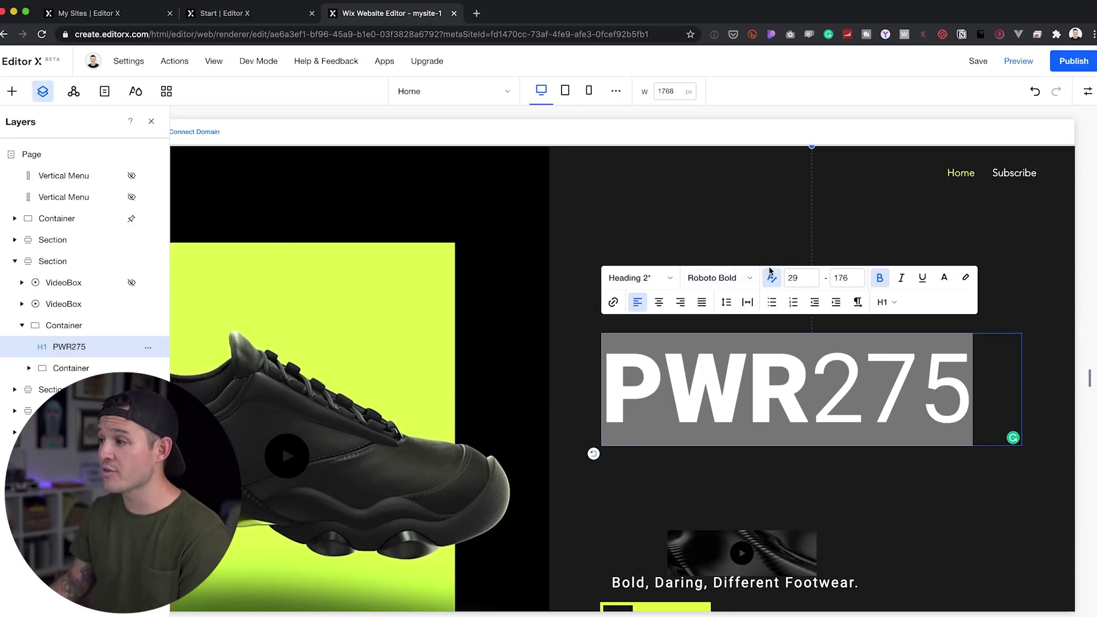
{"action": "mouse_move", "coordinate": [1088, 380]}
{"action": "left_mouse_down"}
{"action": "mouse_move", "coordinate": [874, 406]}
{"action": "mouse_move", "coordinate": [884, 395]}
{"action": "mouse_move", "coordinate": [1077, 378]}
{"action": "left_mouse_up"}
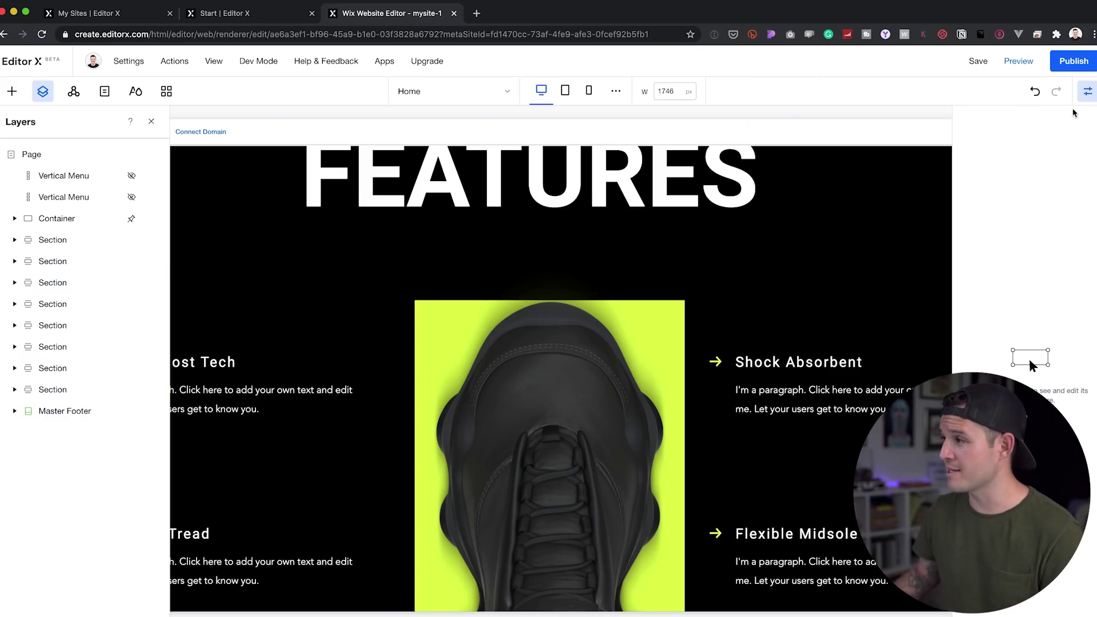
{"action": "left_click", "coordinate": [1087, 91]}
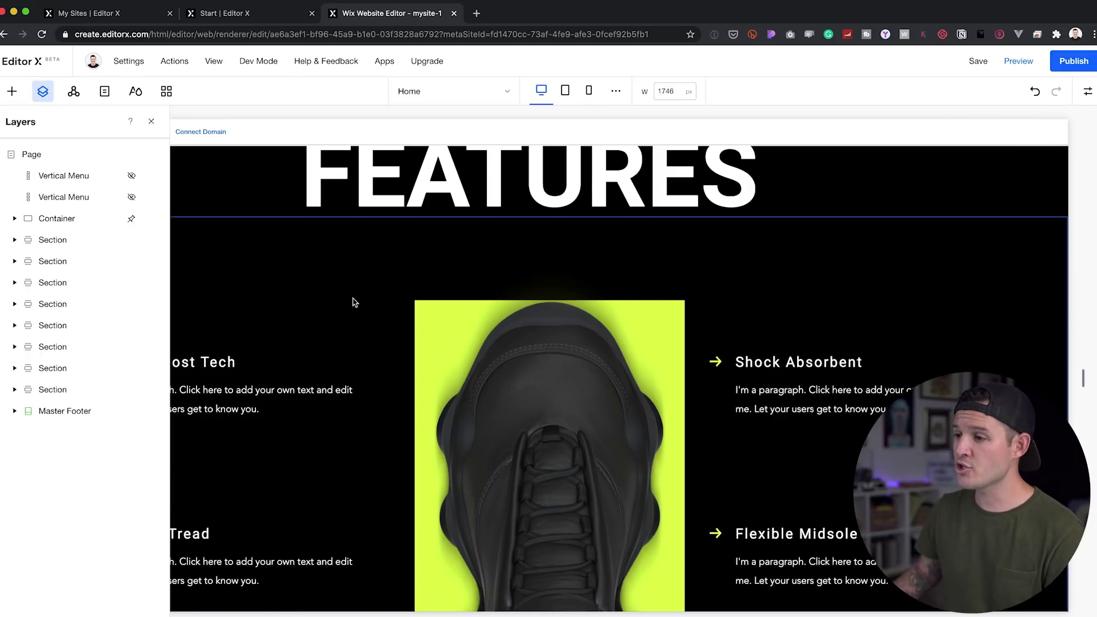
Insert a section at the boundary above Features and apply a 3x3 grid to it
{"action": "scroll", "coordinate": [352, 303], "scroll_direction": "up", "scroll_amount": 5}
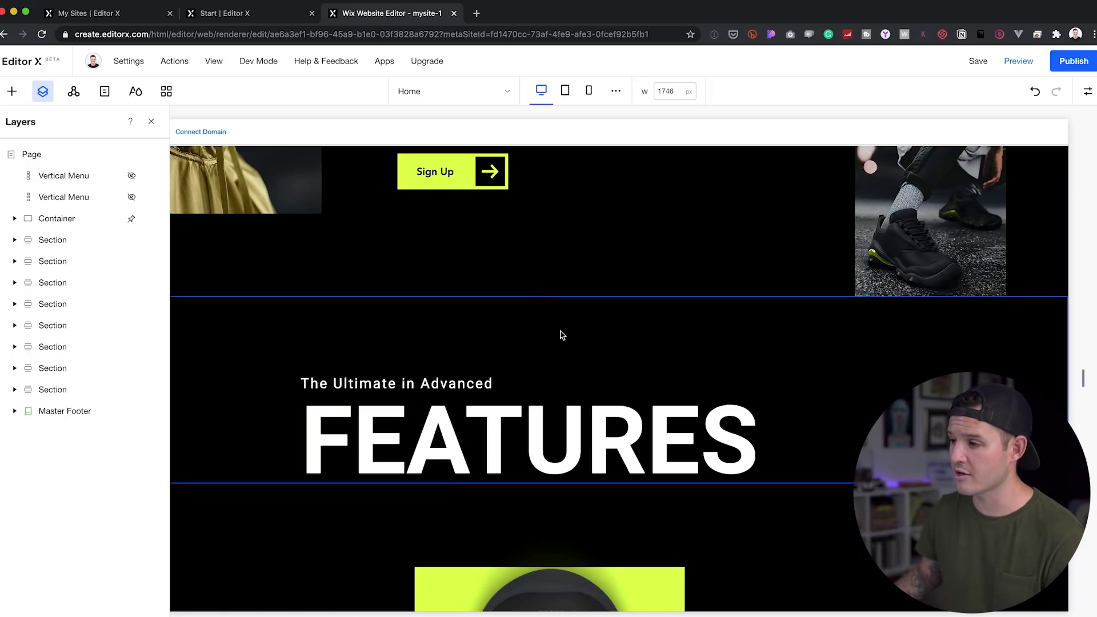
{"action": "mouse_move", "coordinate": [549, 296]}
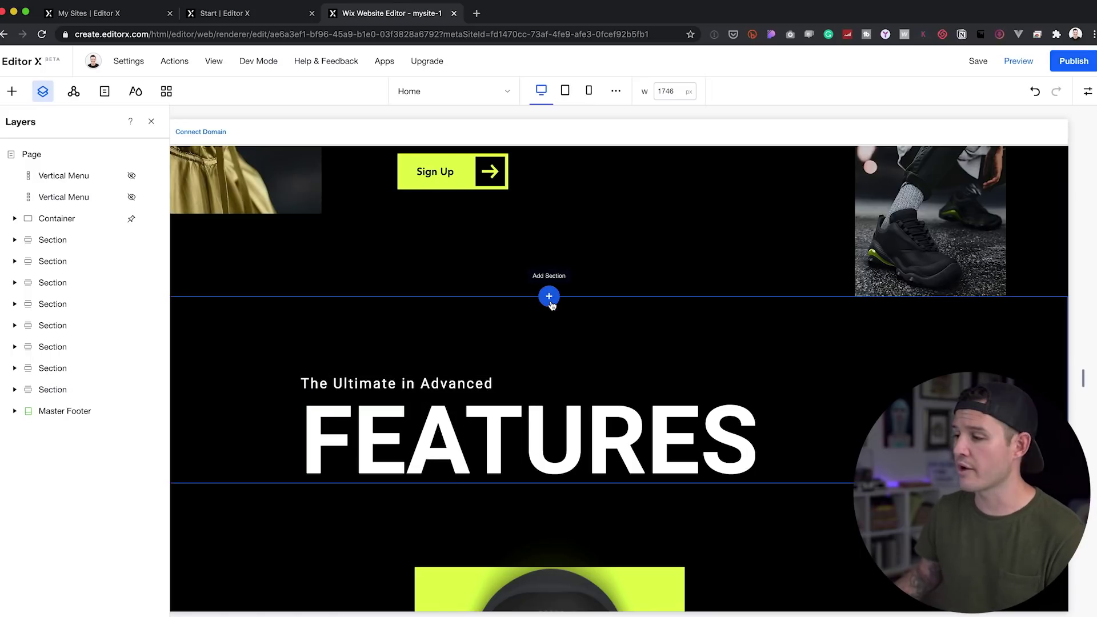
{"action": "left_click", "coordinate": [548, 297]}
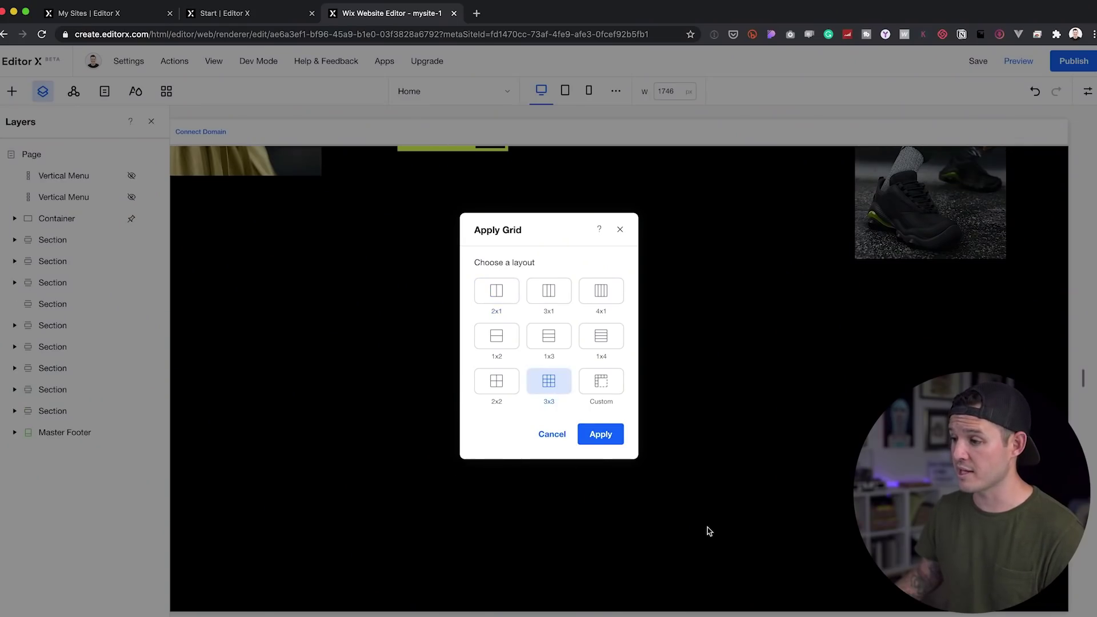
{"action": "key", "text": "Return"}
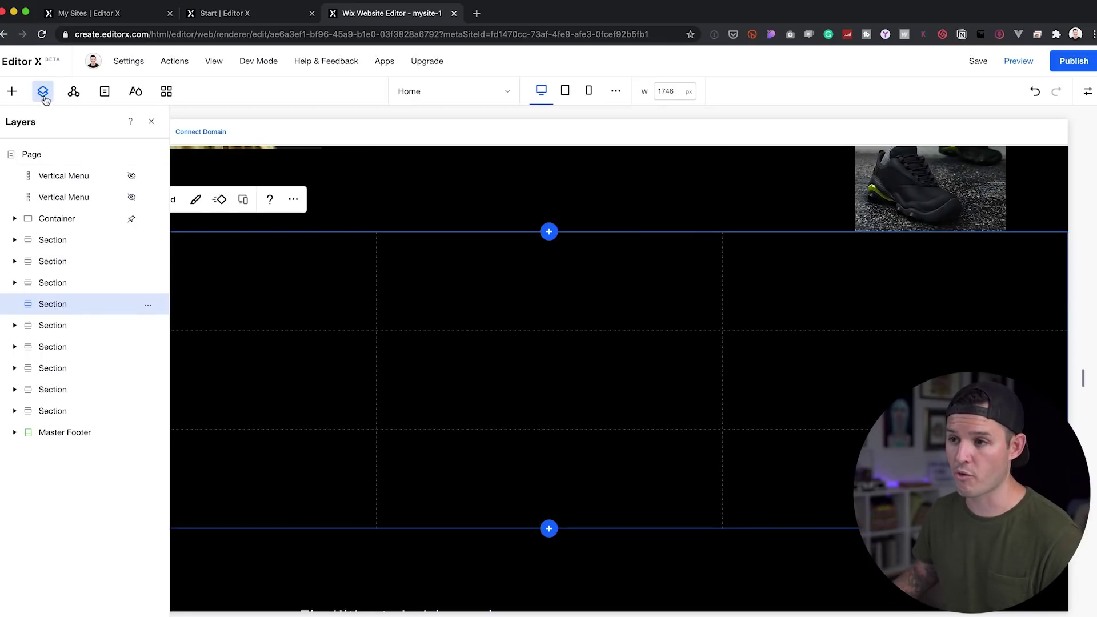
Narrow the page to 1296 px and place the mountain image at the new section's top-left
{"action": "left_click", "coordinate": [10, 91]}
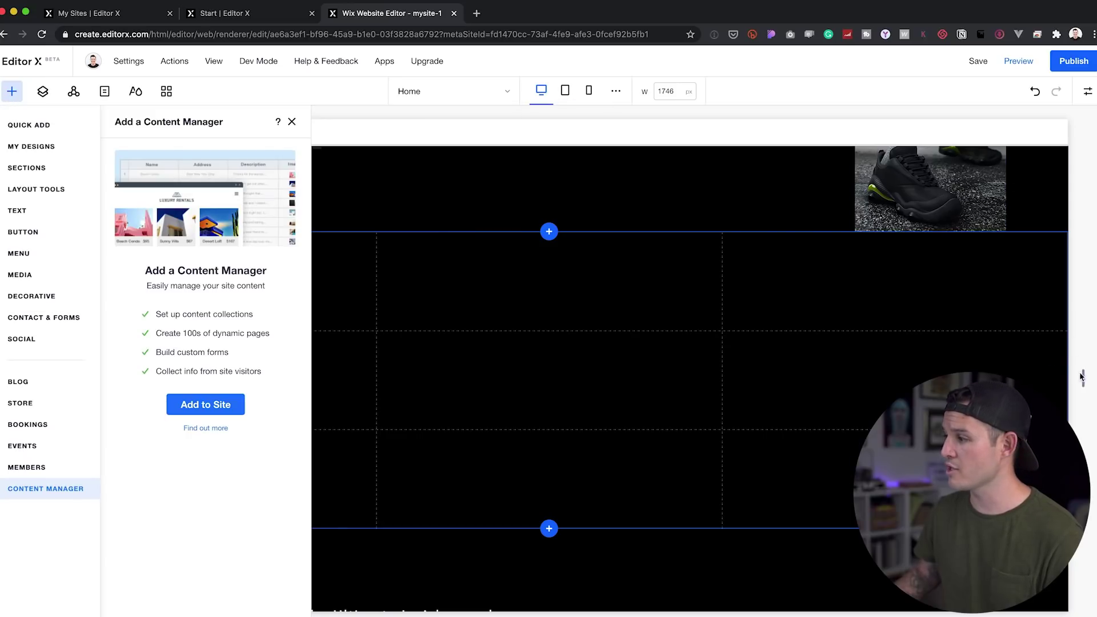
{"action": "left_click_drag", "start_coordinate": [1082, 377], "coordinate": [949, 375]}
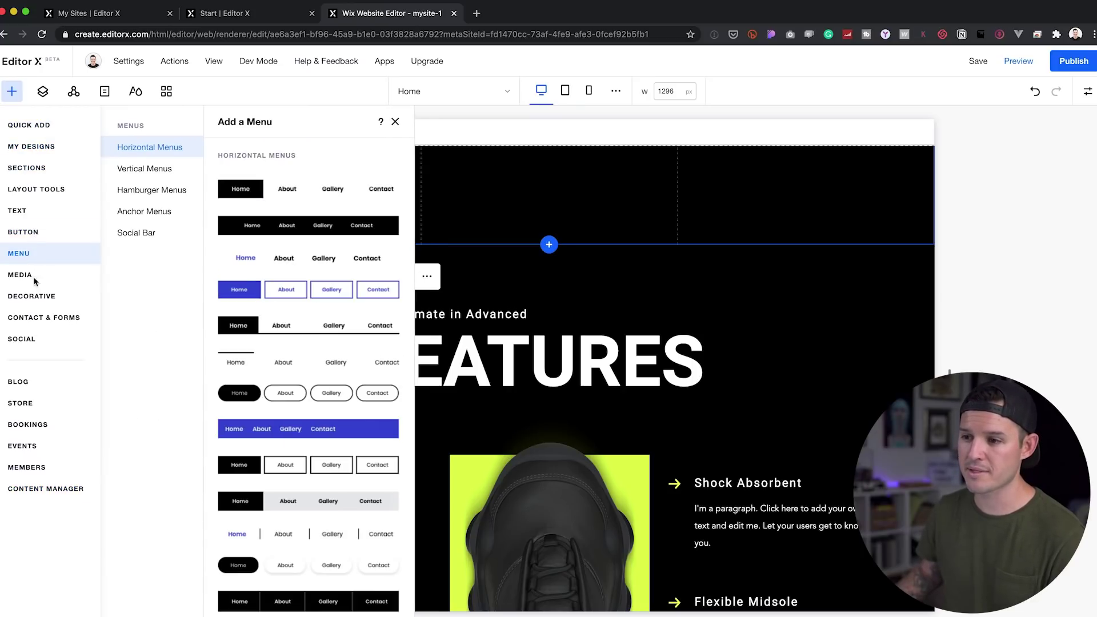
{"action": "mouse_move", "coordinate": [34, 284]}
{"action": "left_click", "coordinate": [262, 307]}
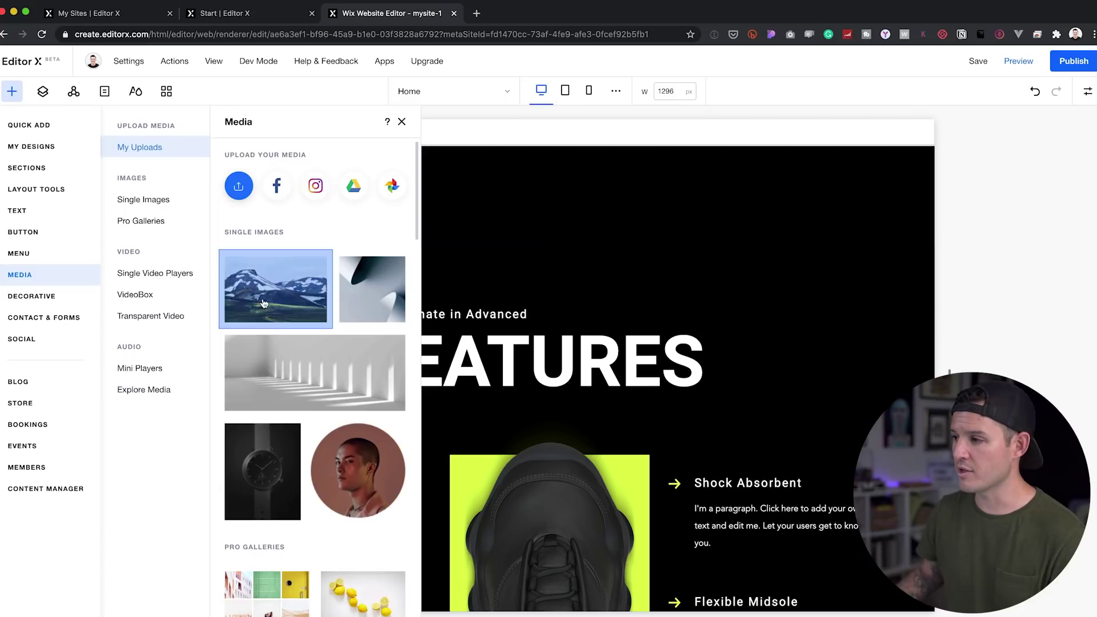
{"action": "scroll", "coordinate": [595, 325], "scroll_direction": "up", "scroll_amount": 5}
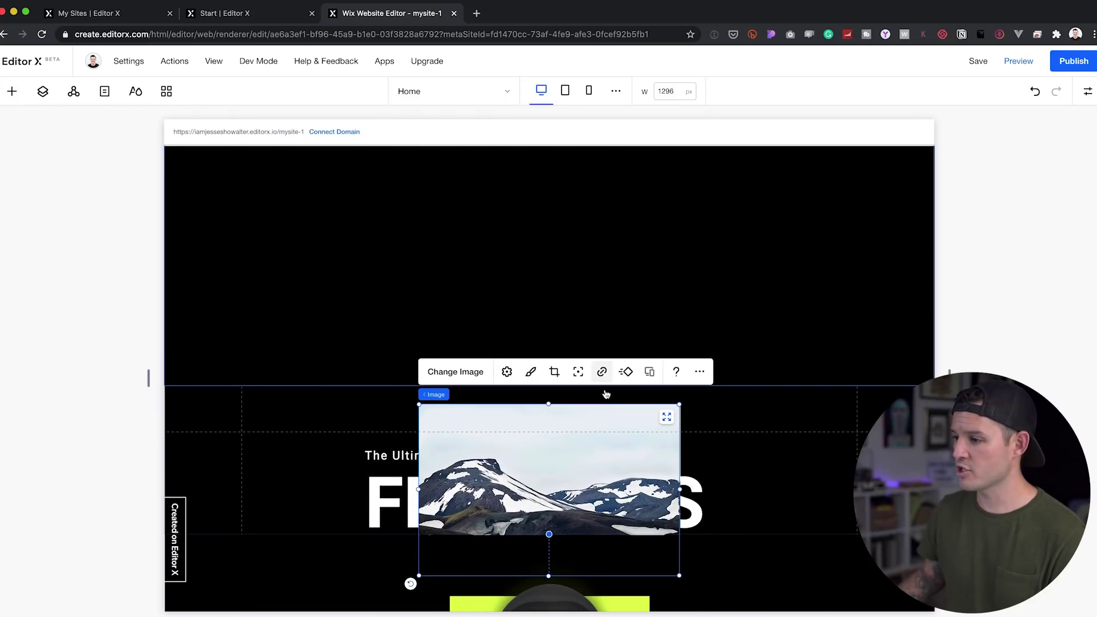
{"action": "left_click_drag", "start_coordinate": [616, 381], "coordinate": [601, 269]}
{"action": "scroll", "coordinate": [642, 322], "scroll_direction": "up", "scroll_amount": 4}
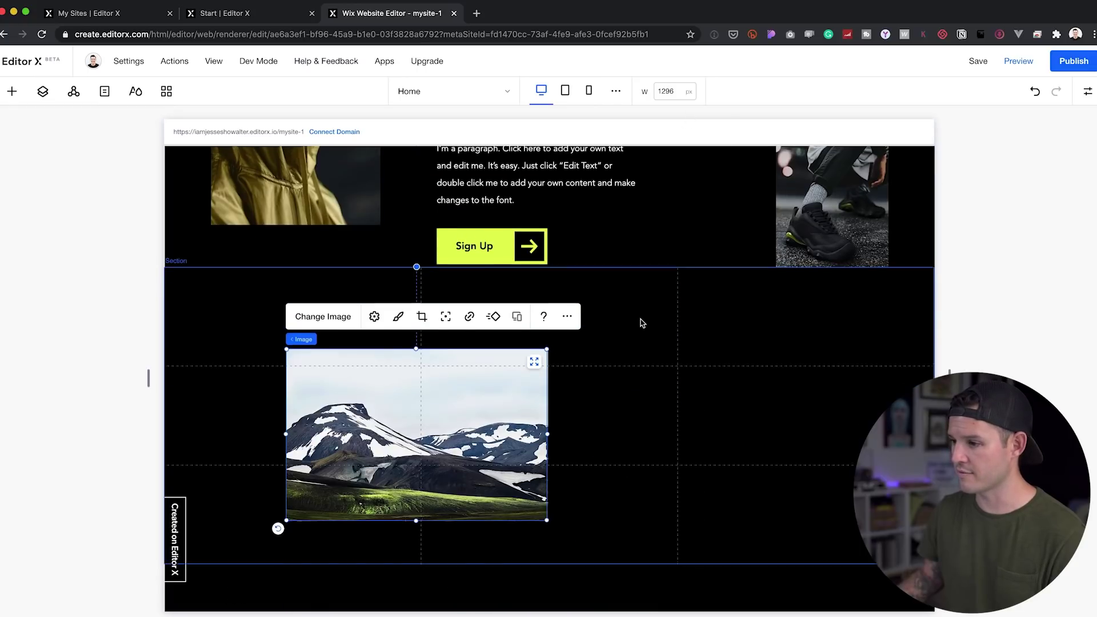
{"action": "left_click_drag", "start_coordinate": [335, 378], "coordinate": [306, 401]}
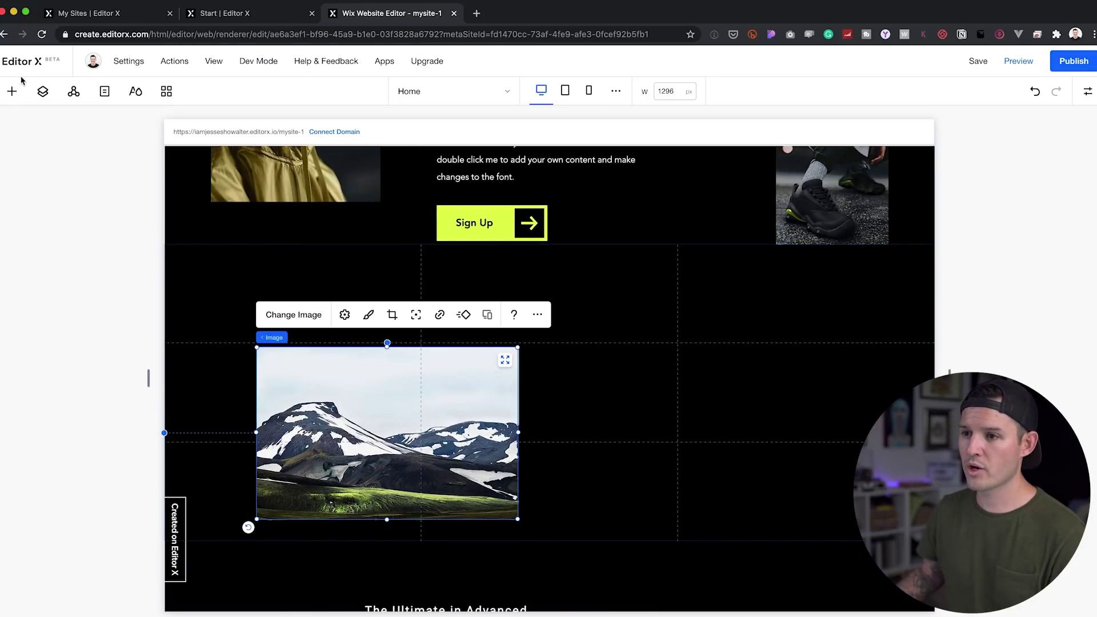
Add the Portrait VideoBox from Single Video Players into the section's right column
{"action": "left_click", "coordinate": [12, 91]}
{"action": "left_click", "coordinate": [36, 253]}
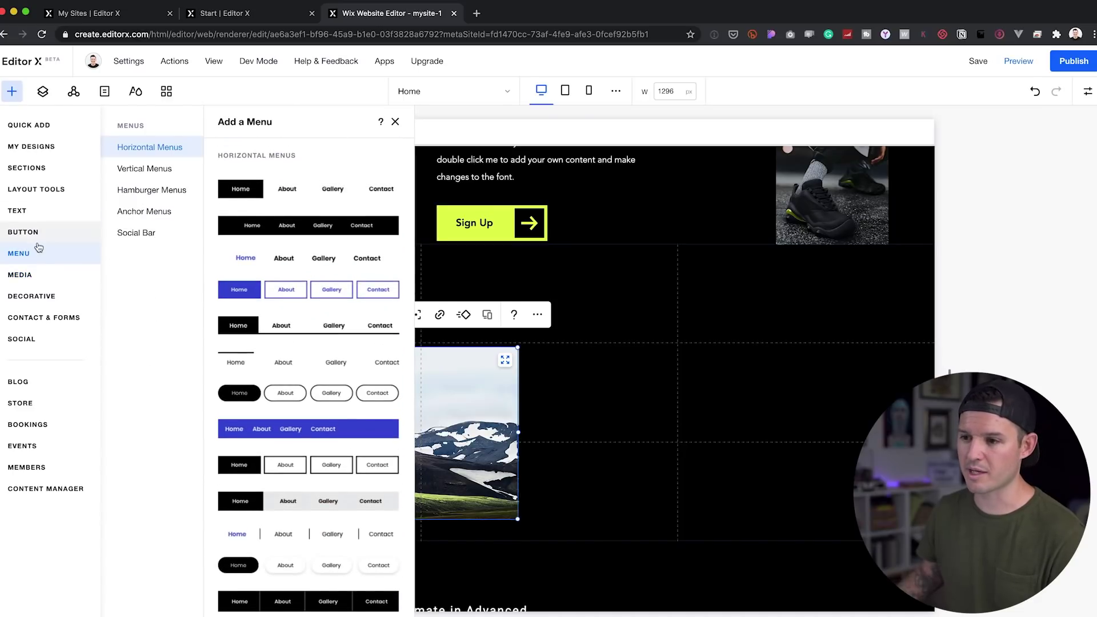
{"action": "left_click", "coordinate": [36, 278]}
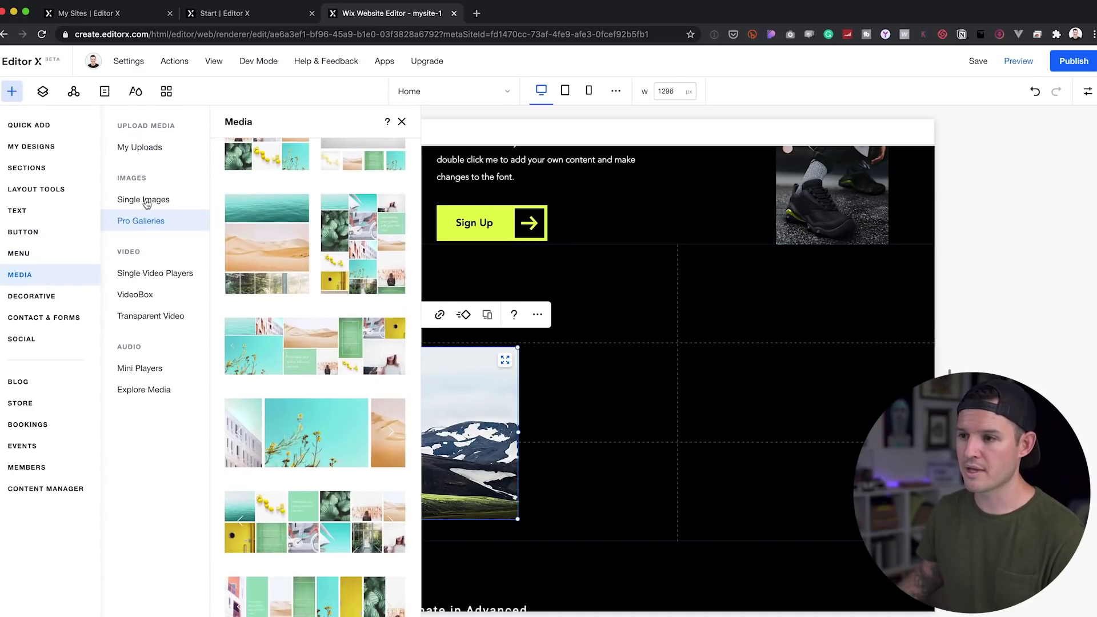
{"action": "left_click", "coordinate": [158, 150]}
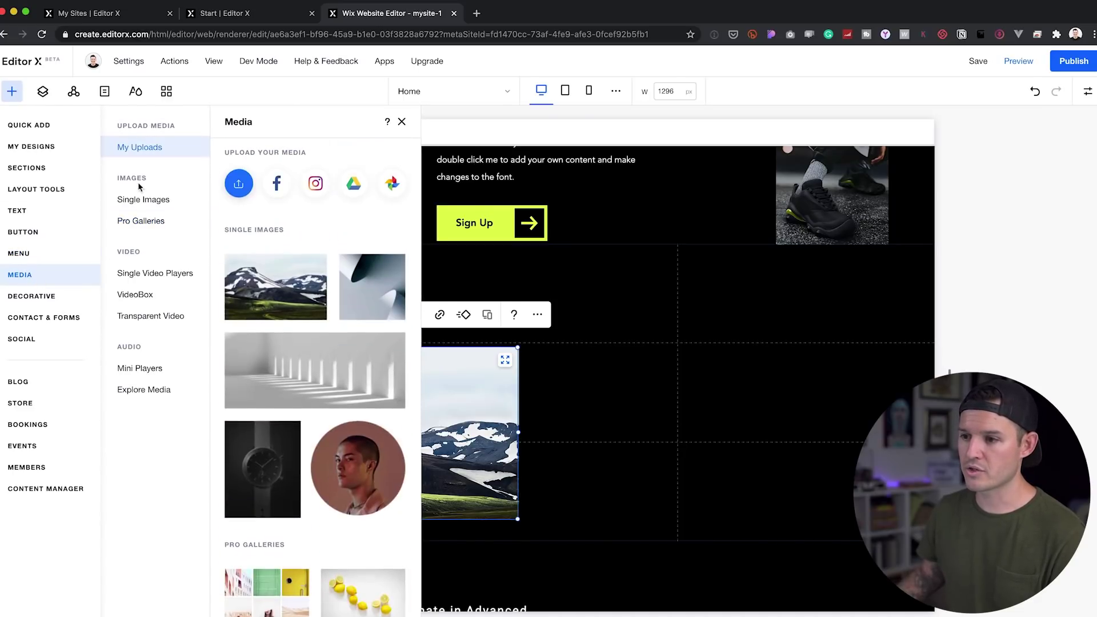
{"action": "left_click", "coordinate": [173, 277]}
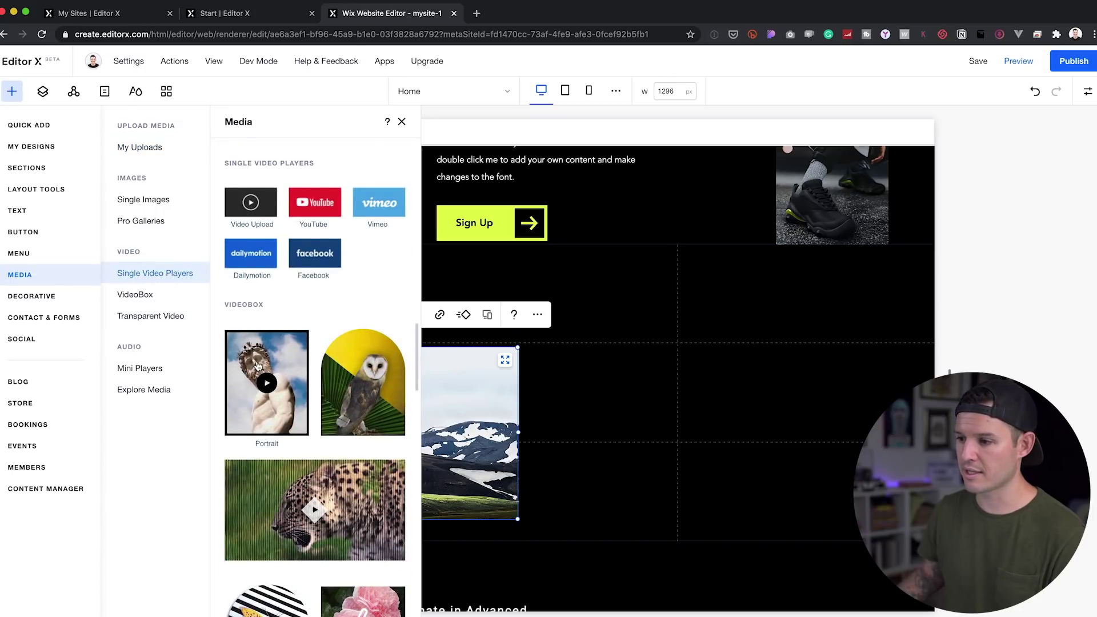
{"action": "left_click_drag", "start_coordinate": [257, 366], "coordinate": [754, 367]}
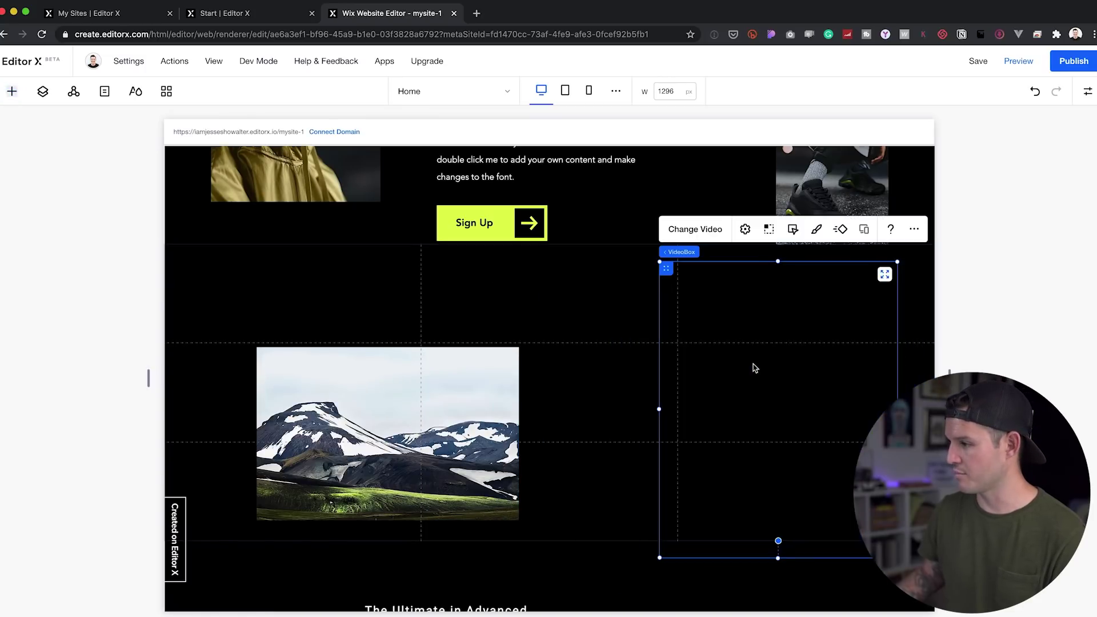
Add a Read More button into the new section
{"action": "left_click", "coordinate": [13, 93]}
{"action": "left_click", "coordinate": [25, 233]}
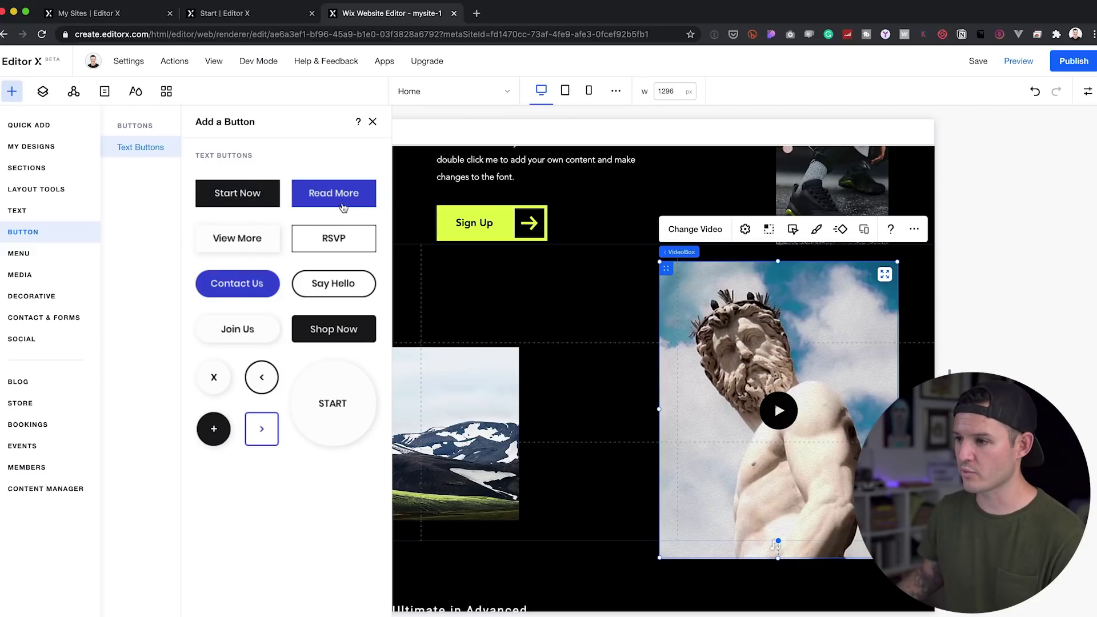
{"action": "left_click_drag", "start_coordinate": [343, 208], "coordinate": [581, 316]}
Move the mountain image to the left edge, make it taller and stretch it to fill its cell
{"action": "left_click", "coordinate": [346, 390]}
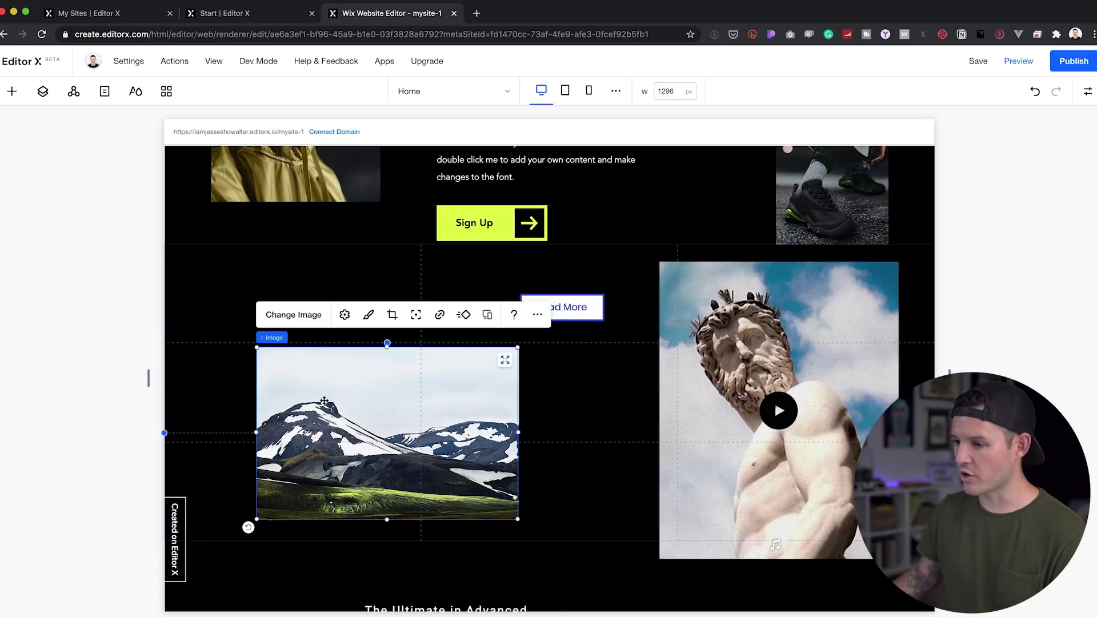
{"action": "left_click_drag", "start_coordinate": [346, 390], "coordinate": [229, 390]}
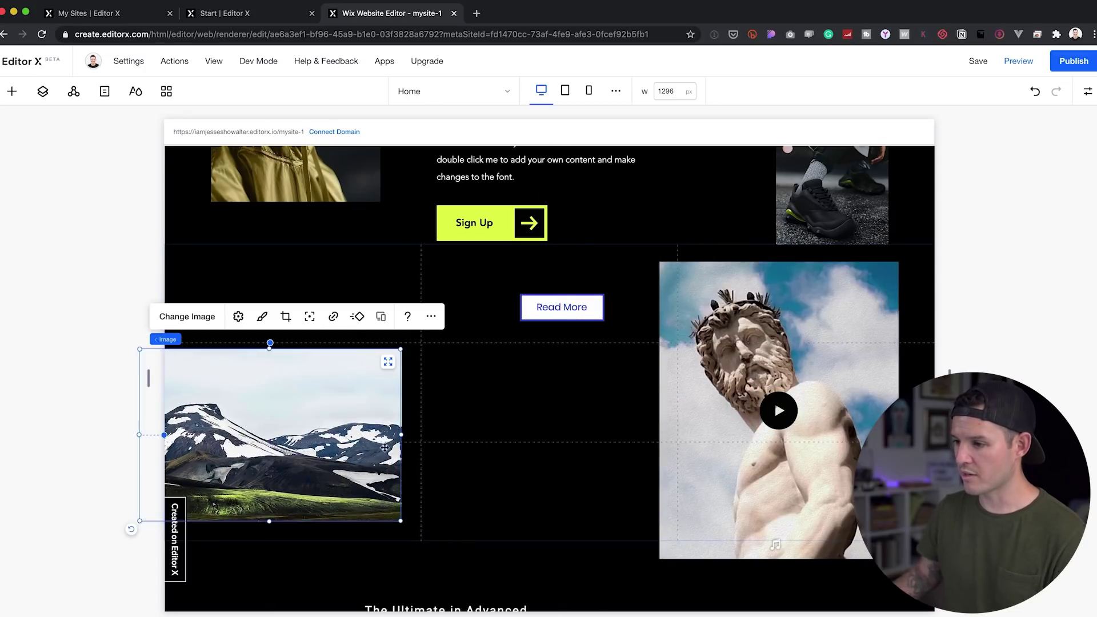
{"action": "left_click", "coordinate": [388, 363]}
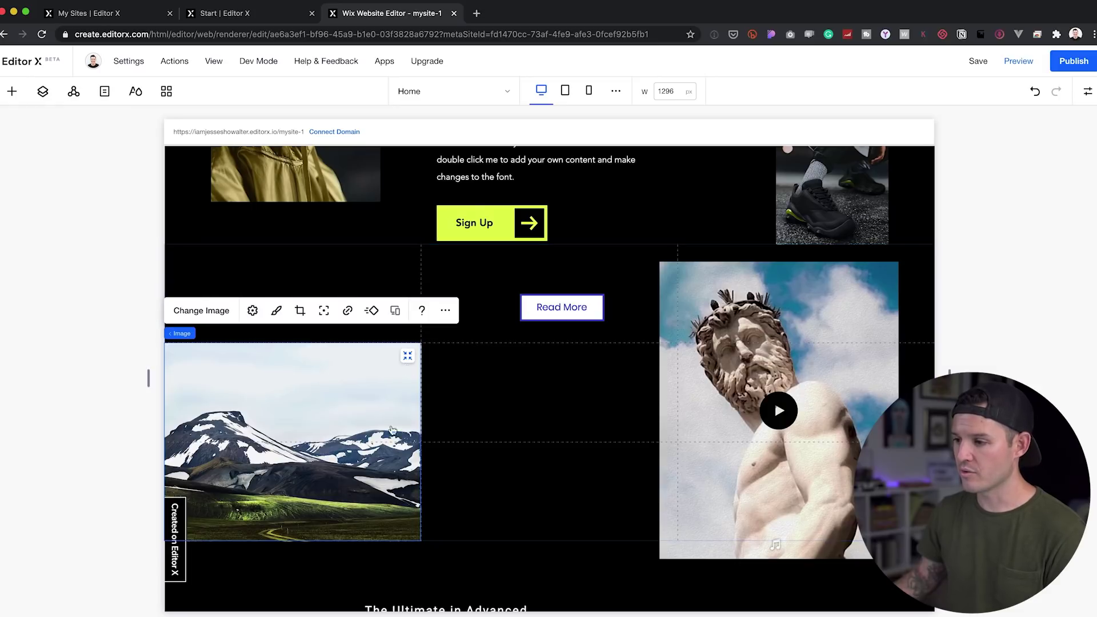
{"action": "left_click", "coordinate": [408, 355]}
{"action": "left_click_drag", "start_coordinate": [313, 407], "coordinate": [310, 327]}
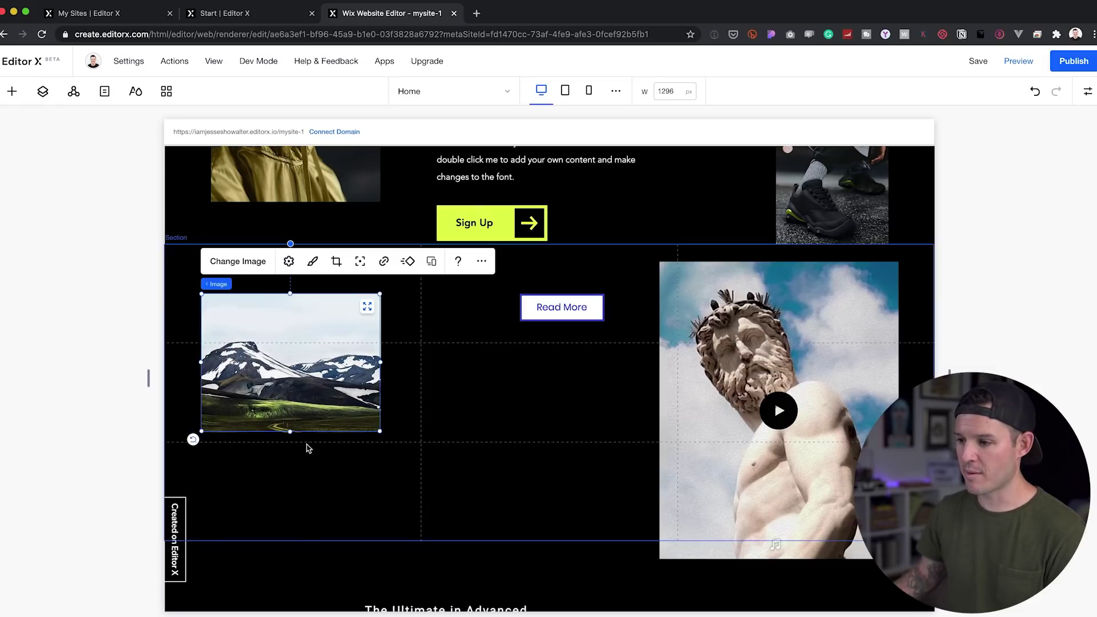
{"action": "left_click_drag", "start_coordinate": [292, 432], "coordinate": [290, 504]}
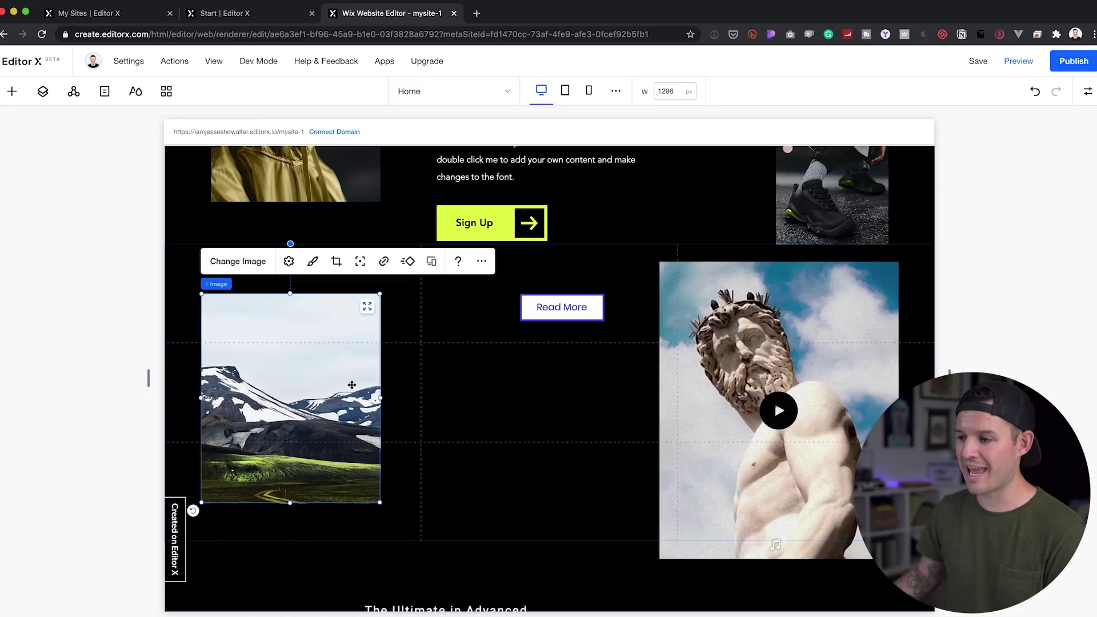
{"action": "left_click", "coordinate": [367, 308]}
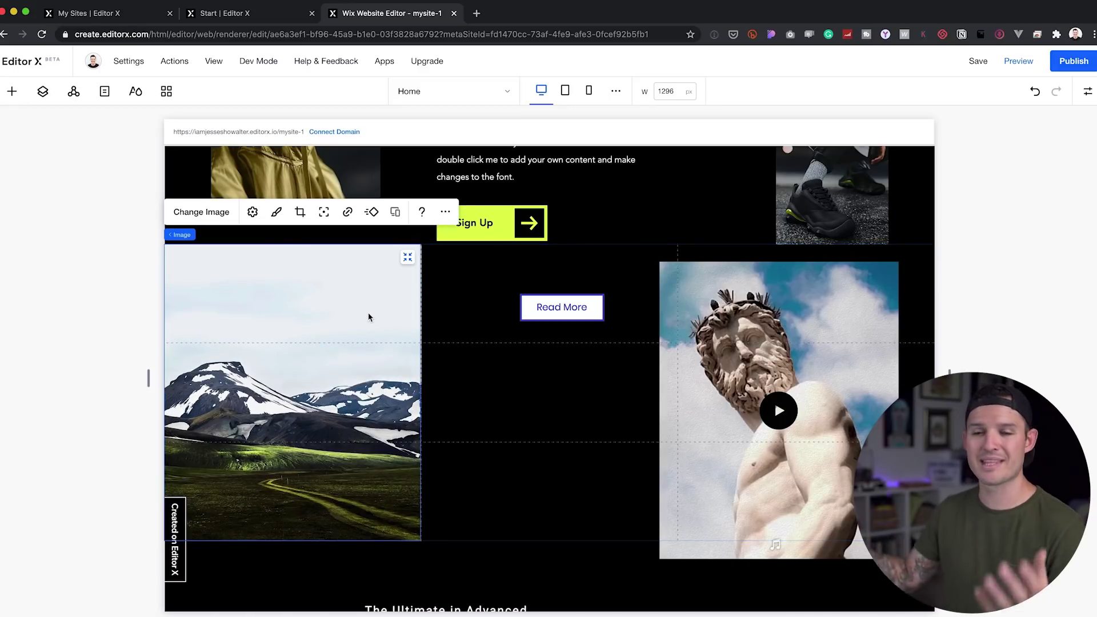
Shrink the statue video and move it beside the mountain image
{"action": "left_click", "coordinate": [748, 275]}
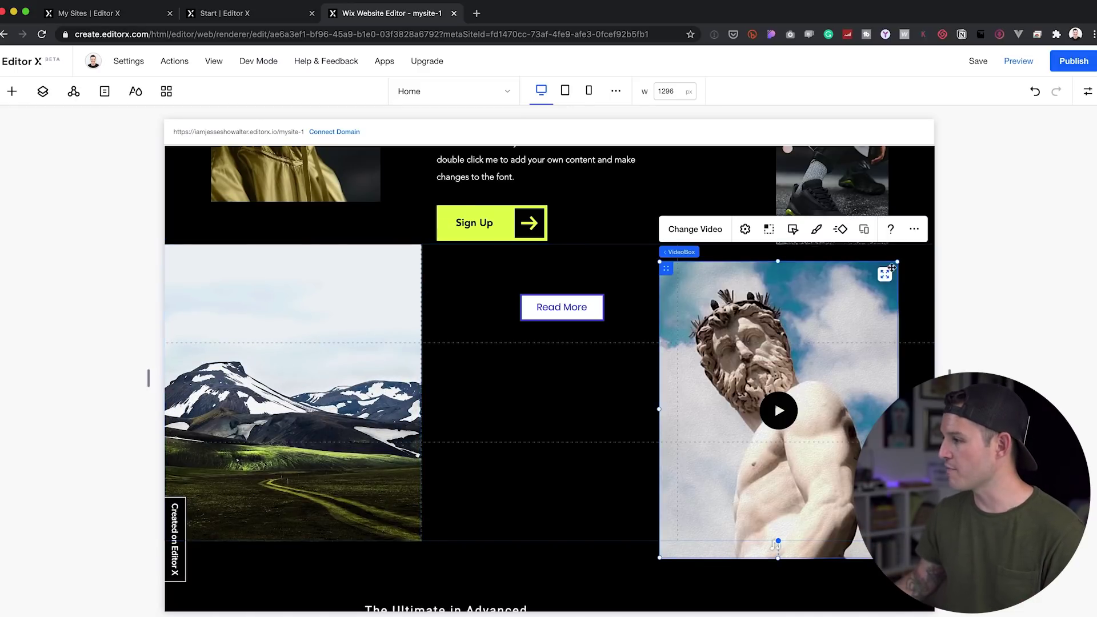
{"action": "left_click_drag", "start_coordinate": [895, 263], "coordinate": [872, 296]}
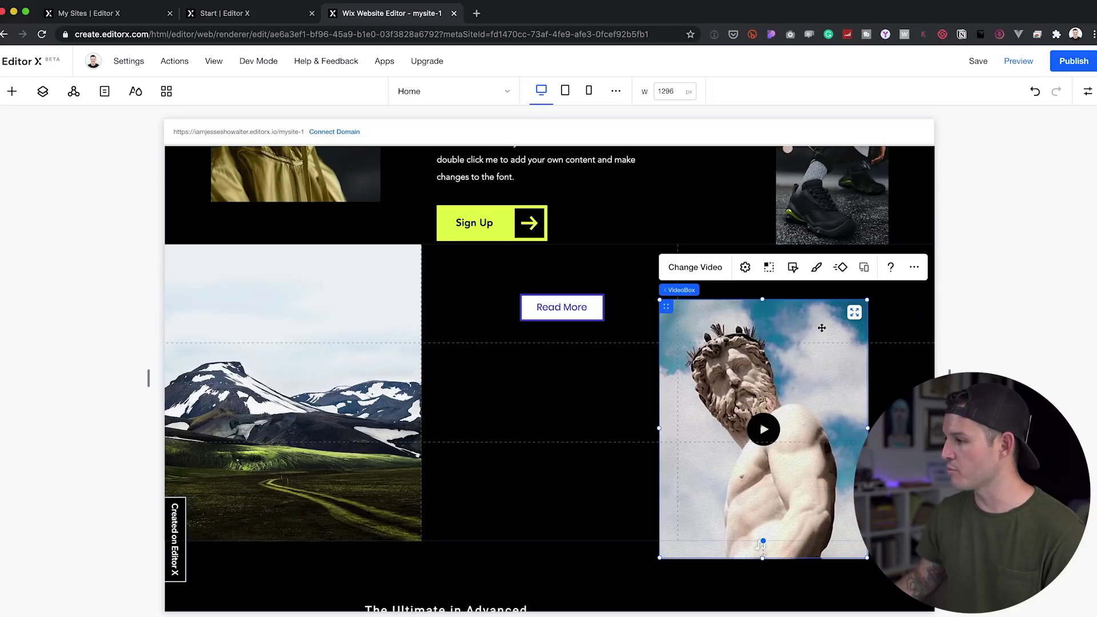
{"action": "left_click_drag", "start_coordinate": [658, 310], "coordinate": [381, 268]}
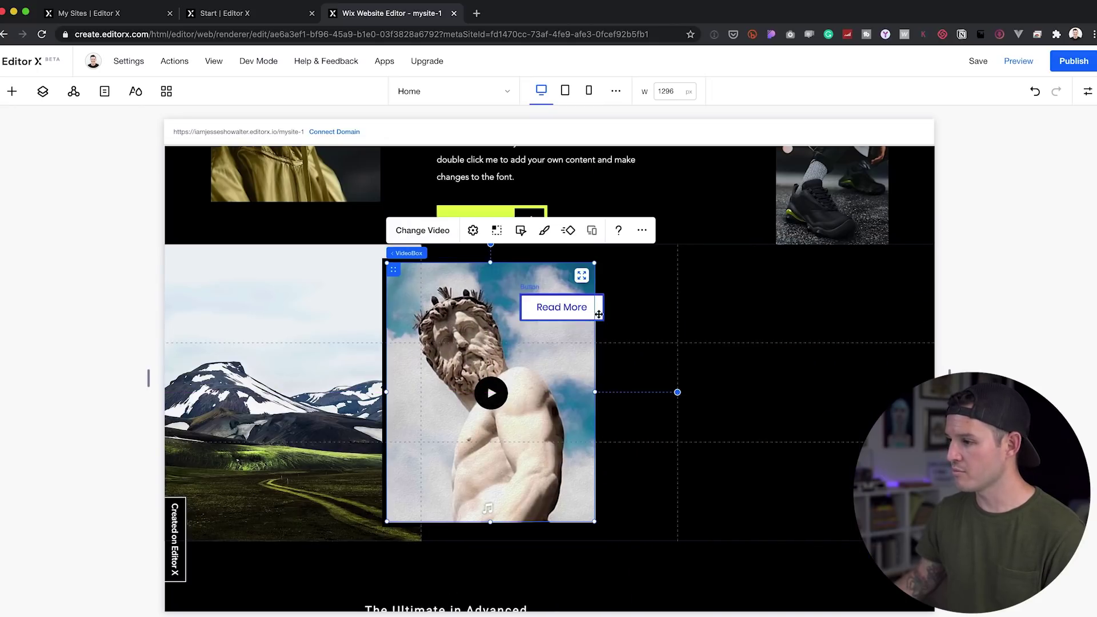
{"action": "left_click_drag", "start_coordinate": [595, 312], "coordinate": [808, 334]}
Move Read More into the right column and review the mountain image's focal point
{"action": "left_click", "coordinate": [476, 320]}
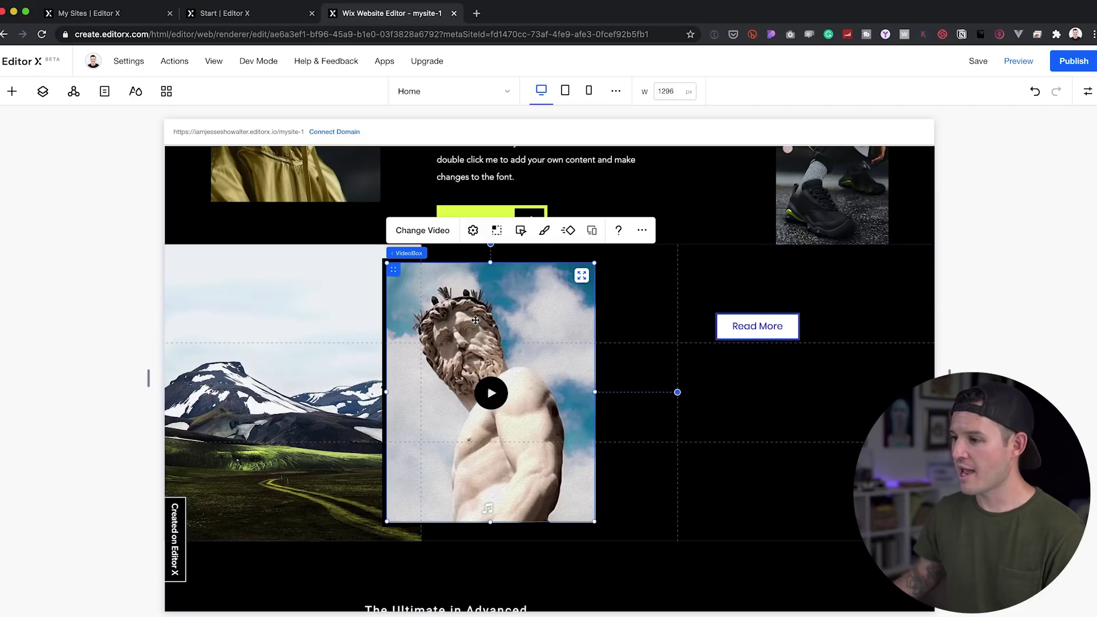
{"action": "left_click", "coordinate": [320, 299]}
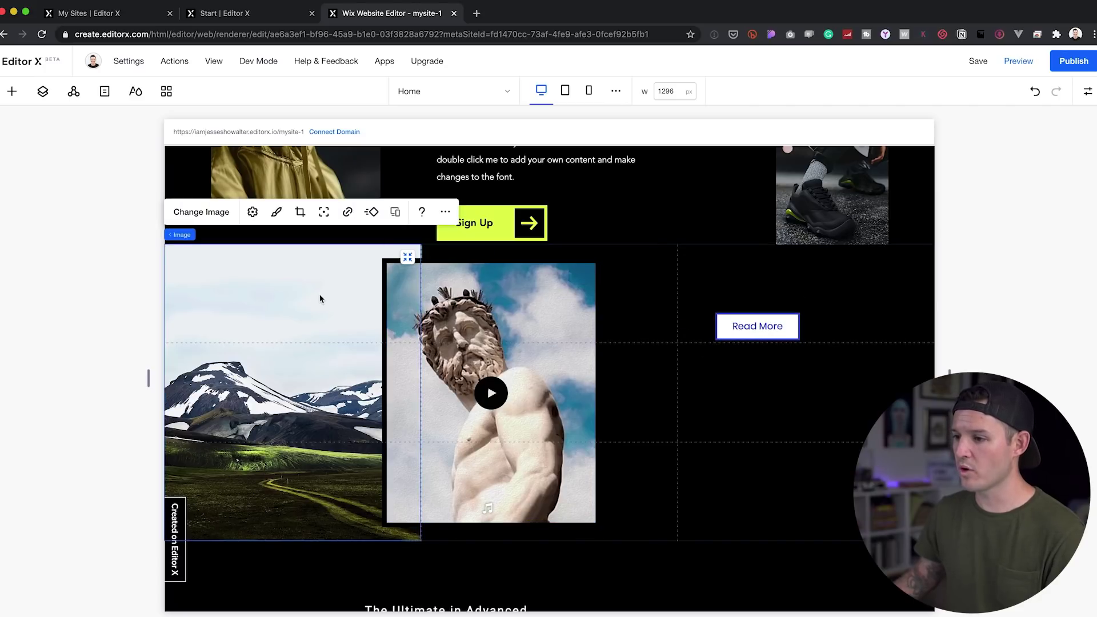
{"action": "left_click", "coordinate": [324, 213]}
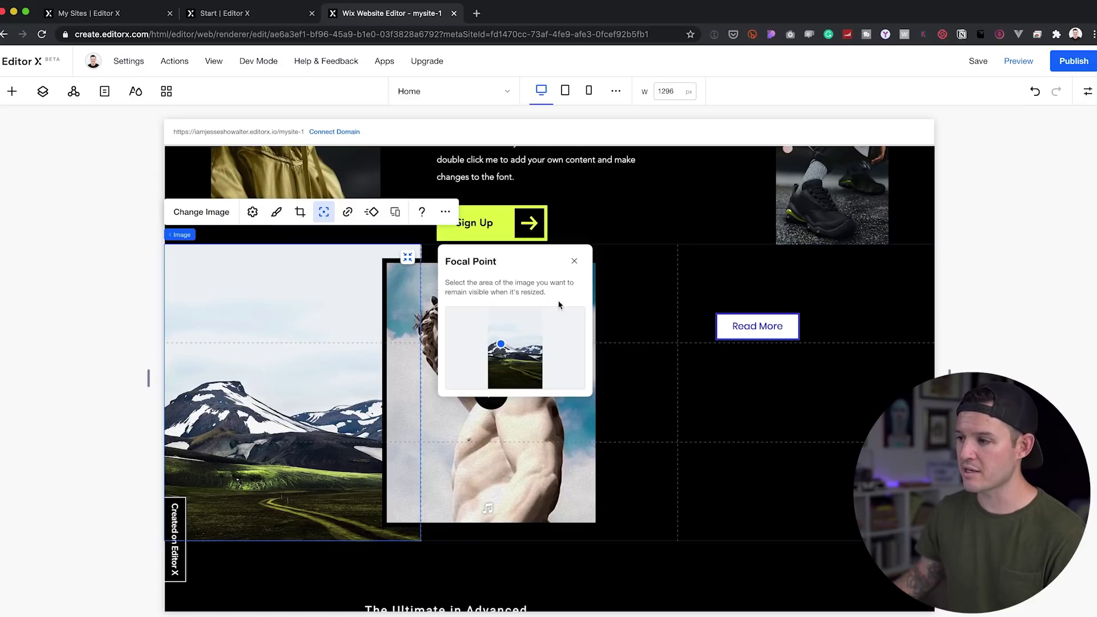
{"action": "left_click", "coordinate": [574, 264]}
{"action": "left_click", "coordinate": [491, 343]}
{"action": "key", "text": "ctrl+z"}
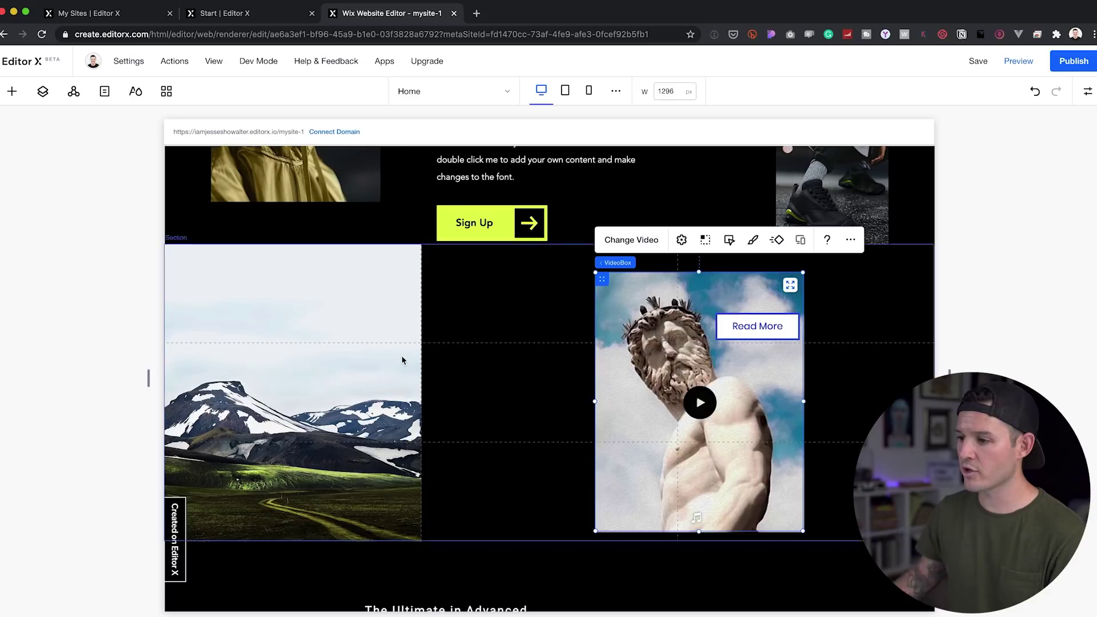
Unstretch and resize the mountain image, re-stretch it across the left cell, and reposition the statue video beside it
{"action": "left_click", "coordinate": [405, 366]}
{"action": "left_click", "coordinate": [408, 258]}
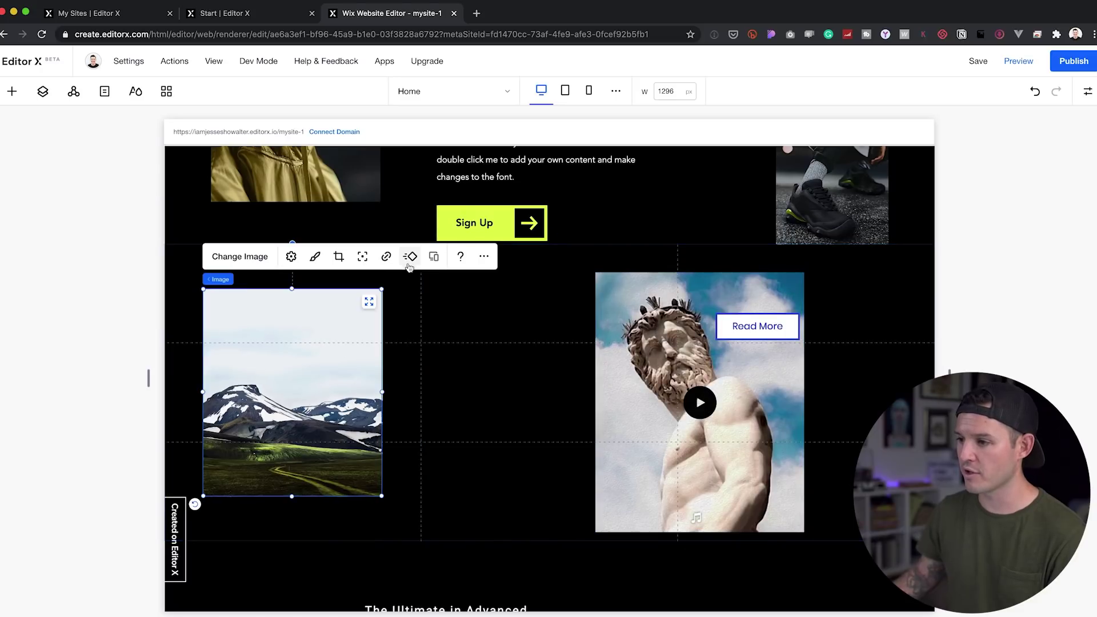
{"action": "left_click_drag", "start_coordinate": [381, 392], "coordinate": [408, 426]}
{"action": "left_click", "coordinate": [395, 303]}
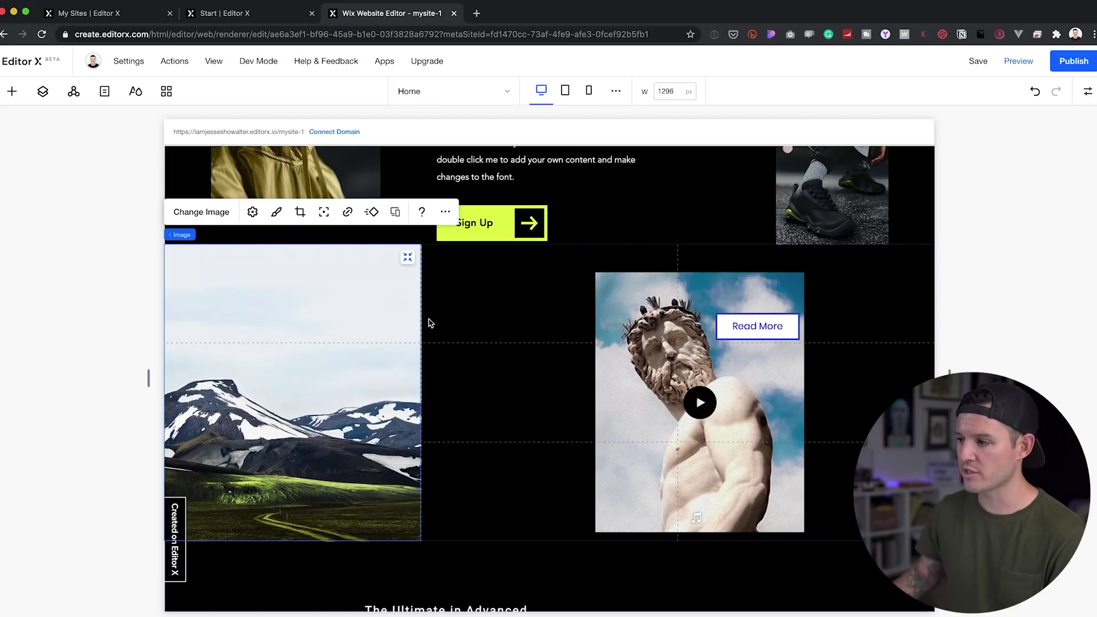
{"action": "left_click_drag", "start_coordinate": [621, 365], "coordinate": [430, 360]}
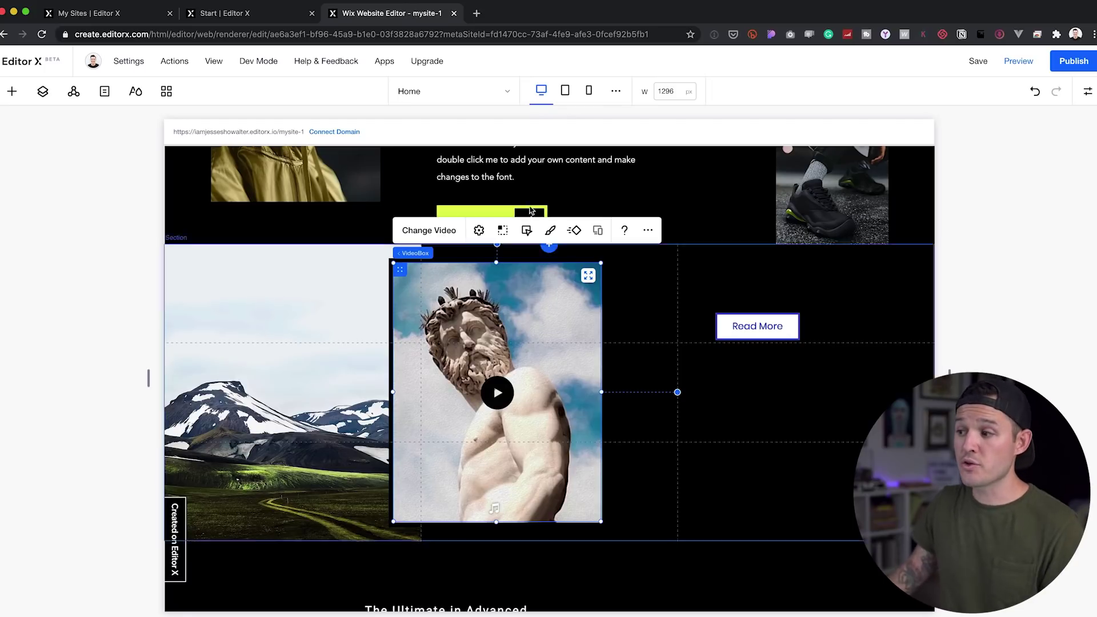
Set the statue video to autoplay, pause on click, and loop when it ends
{"action": "left_click", "coordinate": [527, 230]}
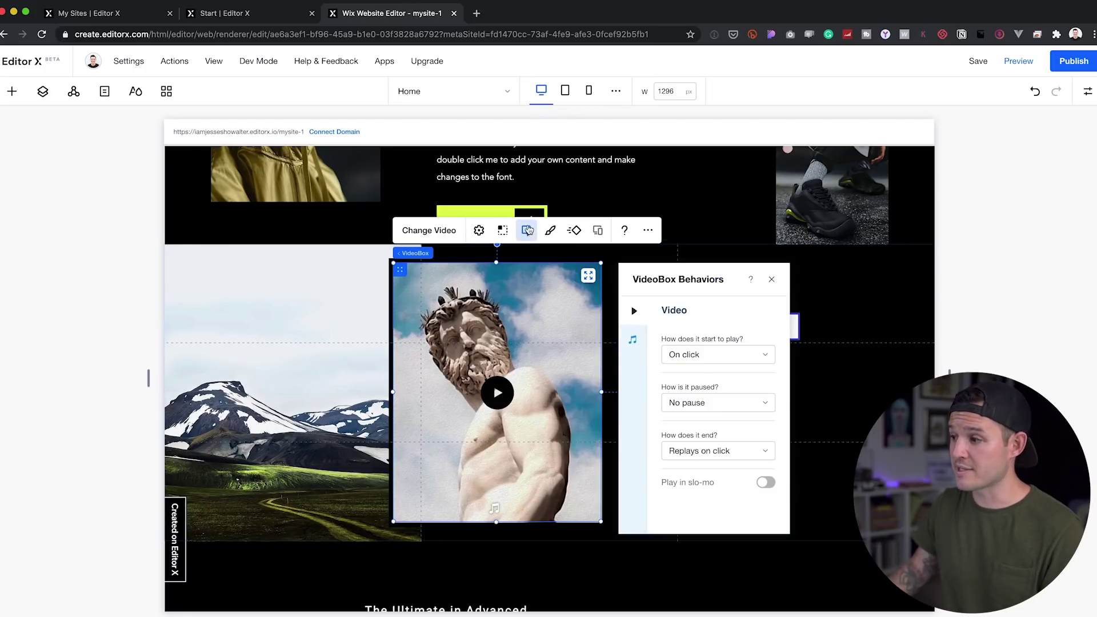
{"action": "left_click", "coordinate": [739, 350]}
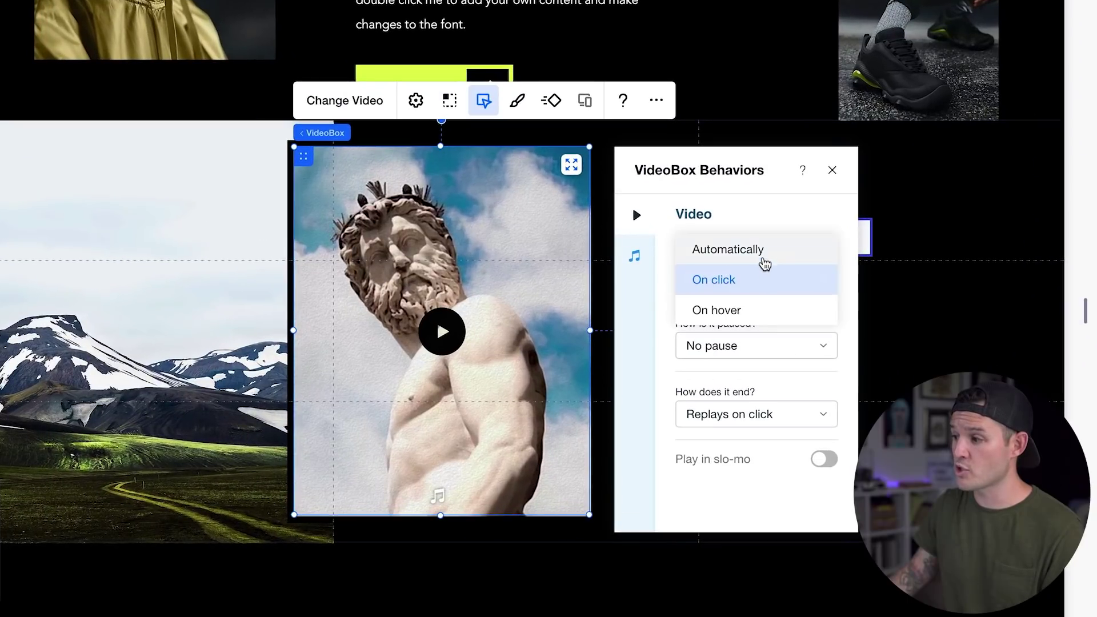
{"action": "left_click", "coordinate": [764, 258]}
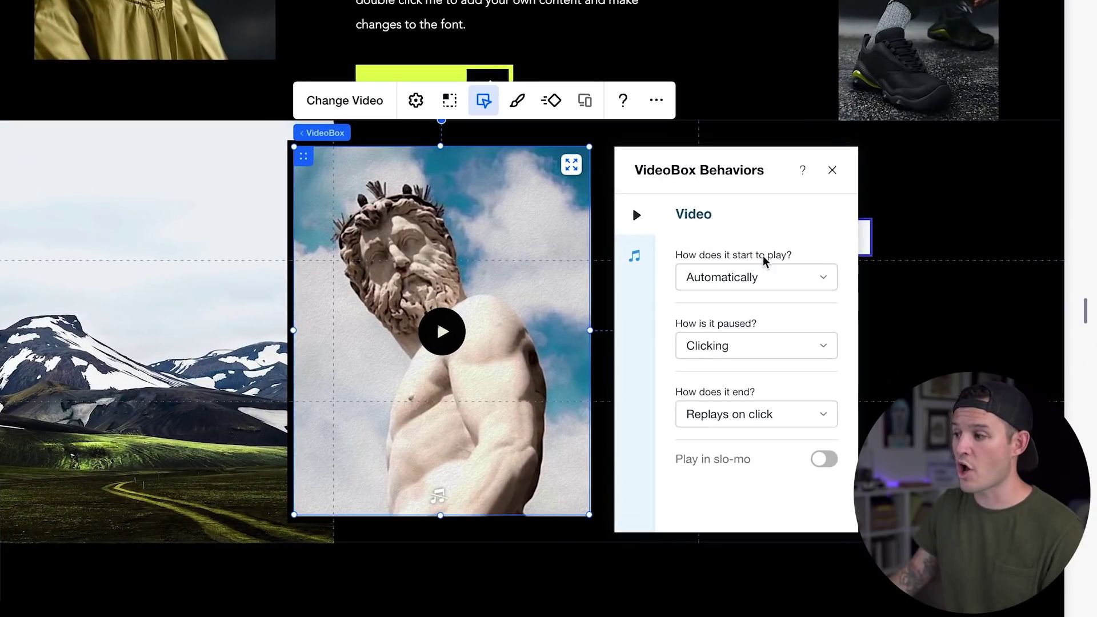
{"action": "left_click", "coordinate": [757, 347]}
{"action": "left_click", "coordinate": [757, 348]}
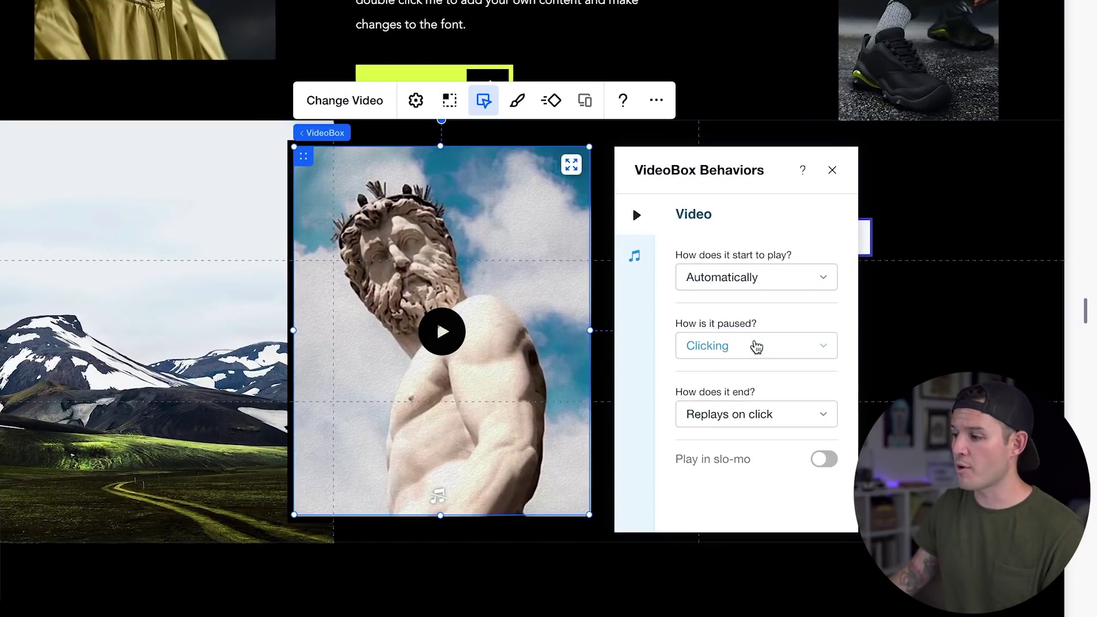
{"action": "left_click", "coordinate": [787, 416]}
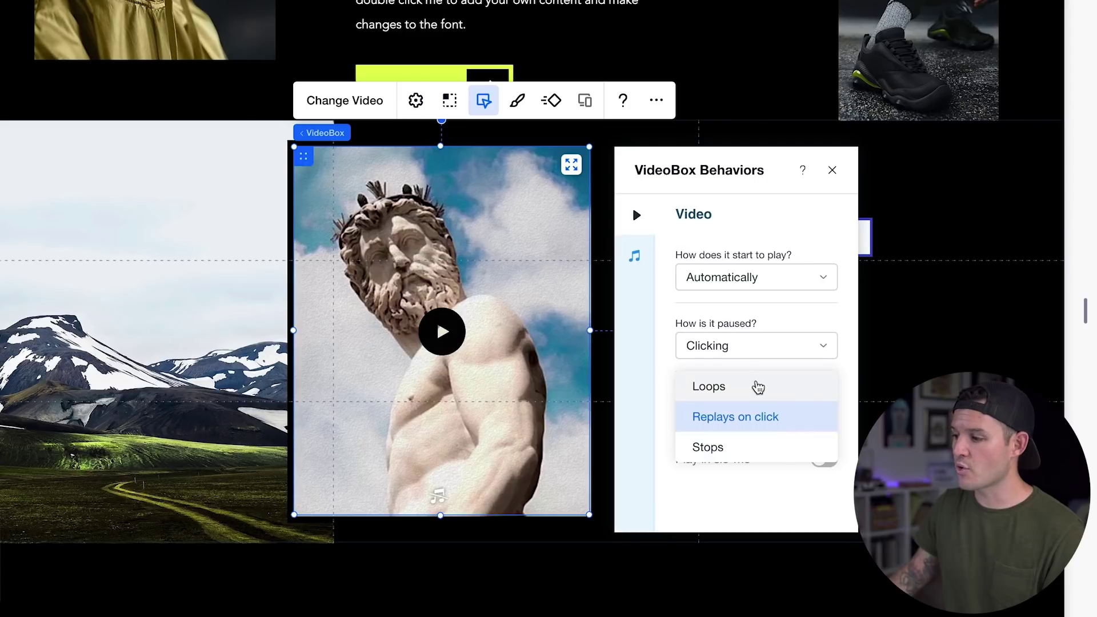
{"action": "left_click", "coordinate": [759, 387]}
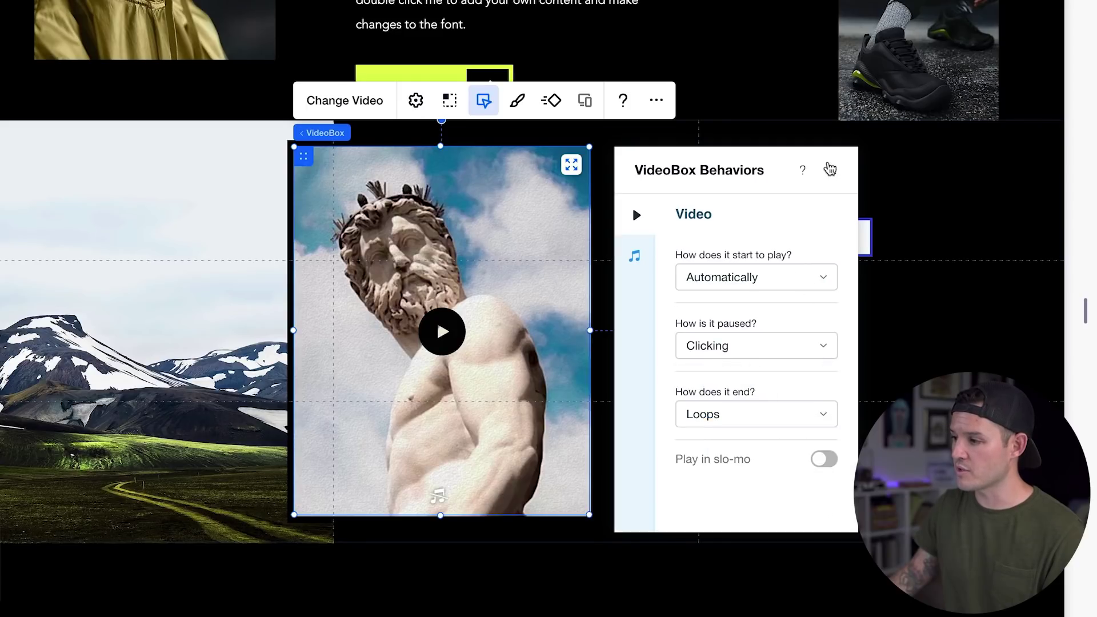
{"action": "left_click", "coordinate": [633, 259]}
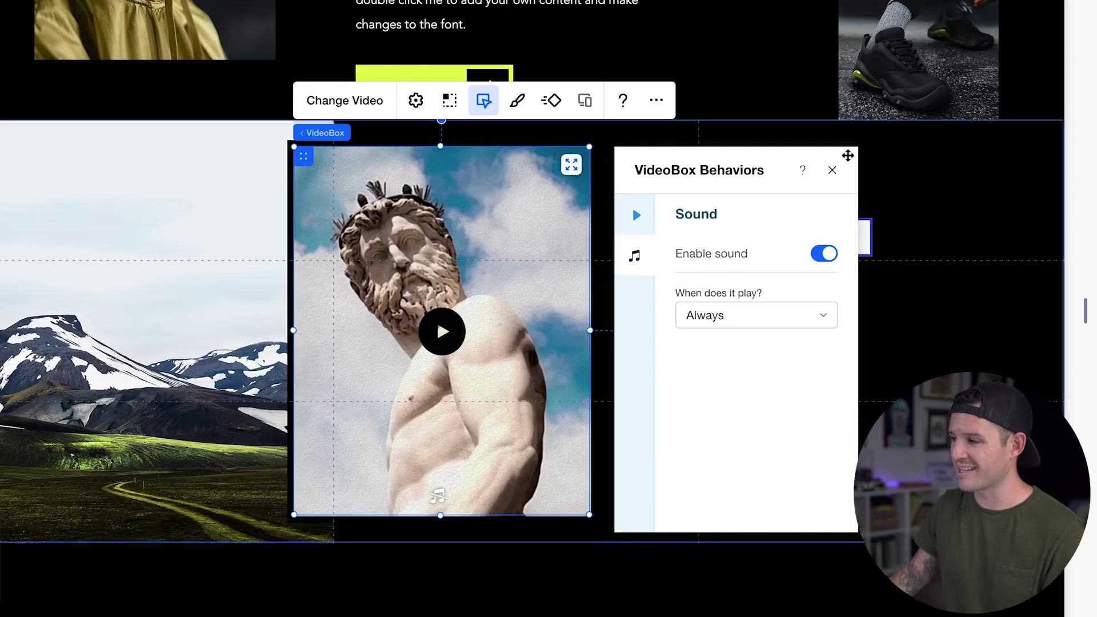
{"action": "left_click", "coordinate": [833, 170]}
Place the Read More button beside the statue video and enlarge it slightly
{"action": "left_click", "coordinate": [798, 242]}
{"action": "left_click_drag", "start_coordinate": [798, 242], "coordinate": [628, 345]}
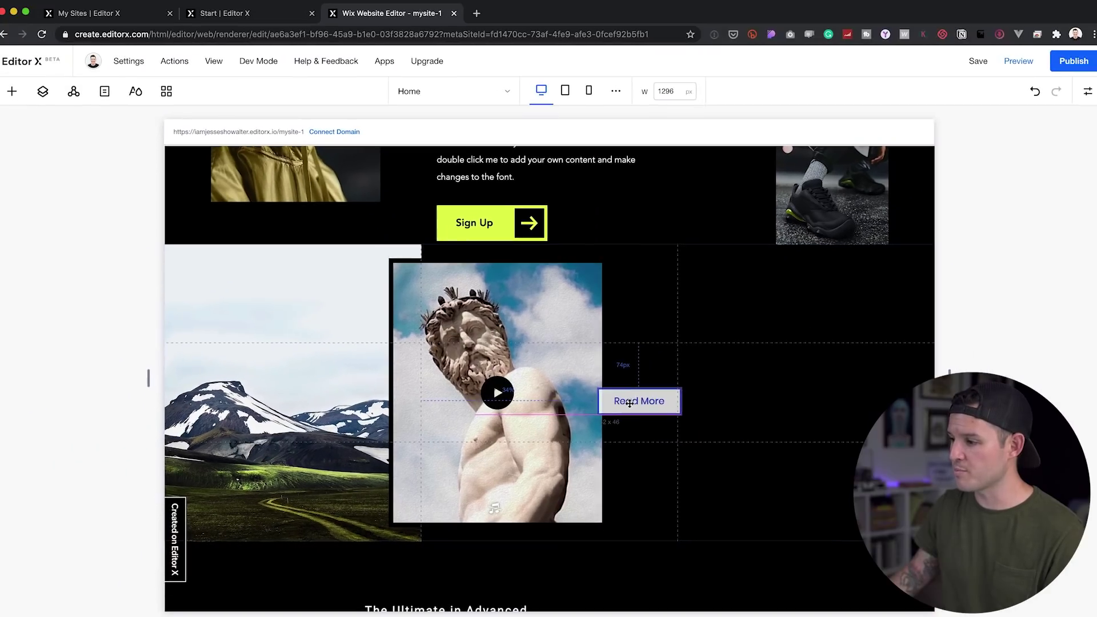
{"action": "left_click_drag", "start_coordinate": [681, 394], "coordinate": [755, 359]}
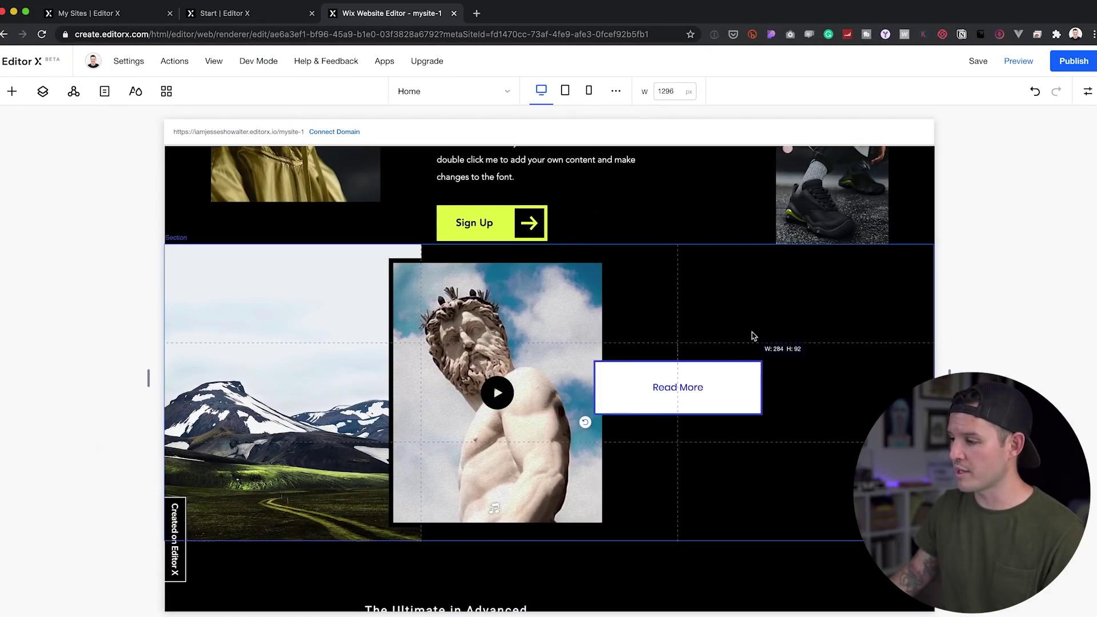
{"action": "left_click_drag", "start_coordinate": [710, 397], "coordinate": [710, 400]}
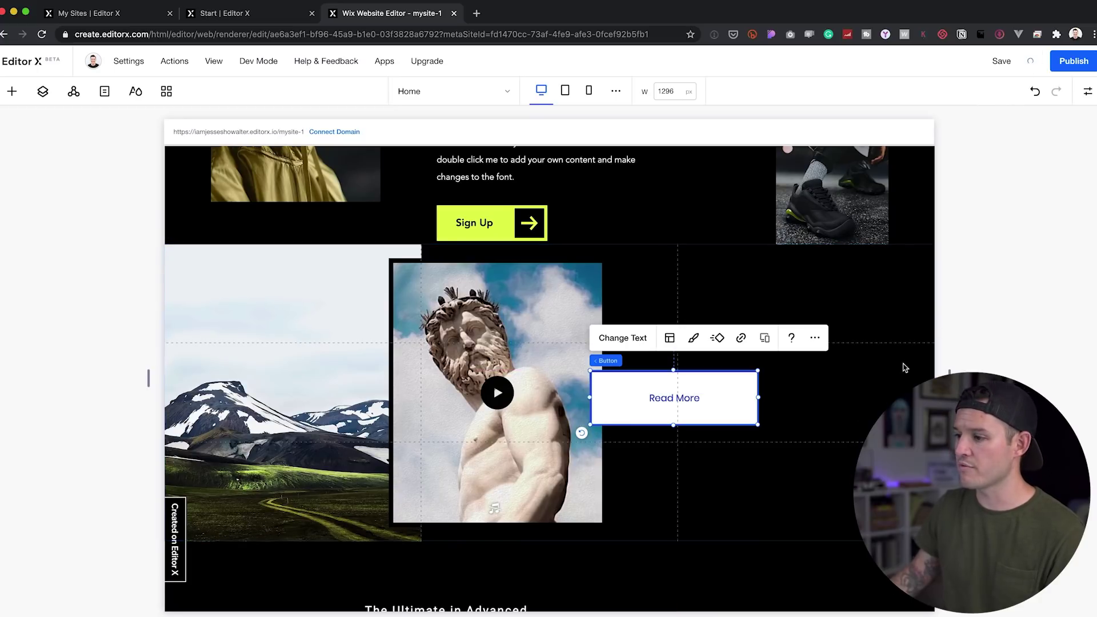
{"action": "key", "text": "ctrl+p"}
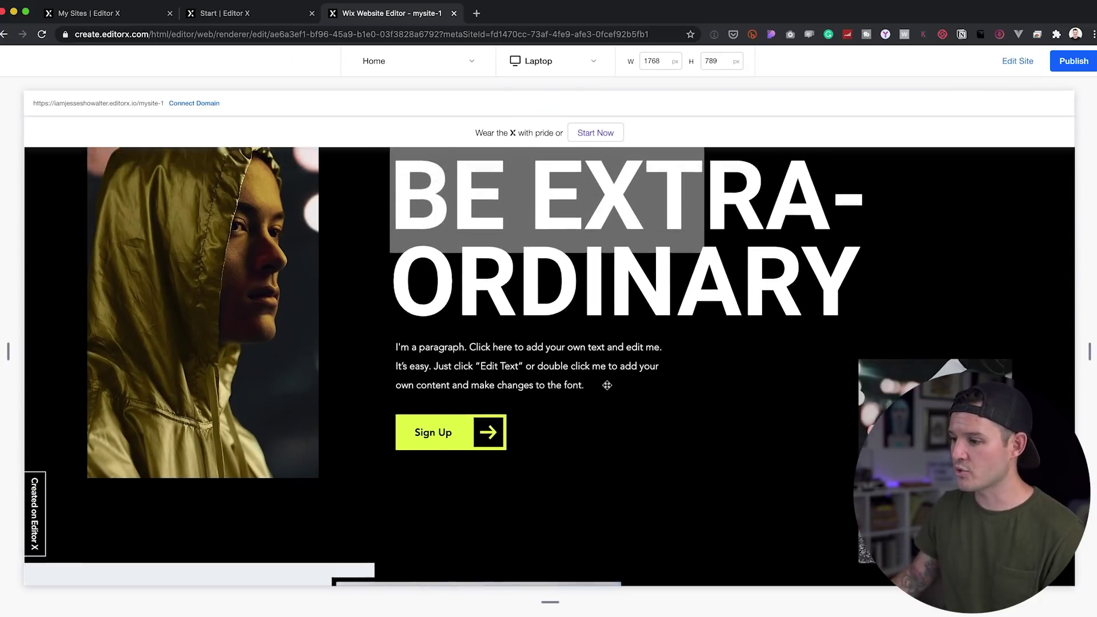
{"action": "scroll", "coordinate": [607, 386], "scroll_direction": "down", "scroll_amount": 5}
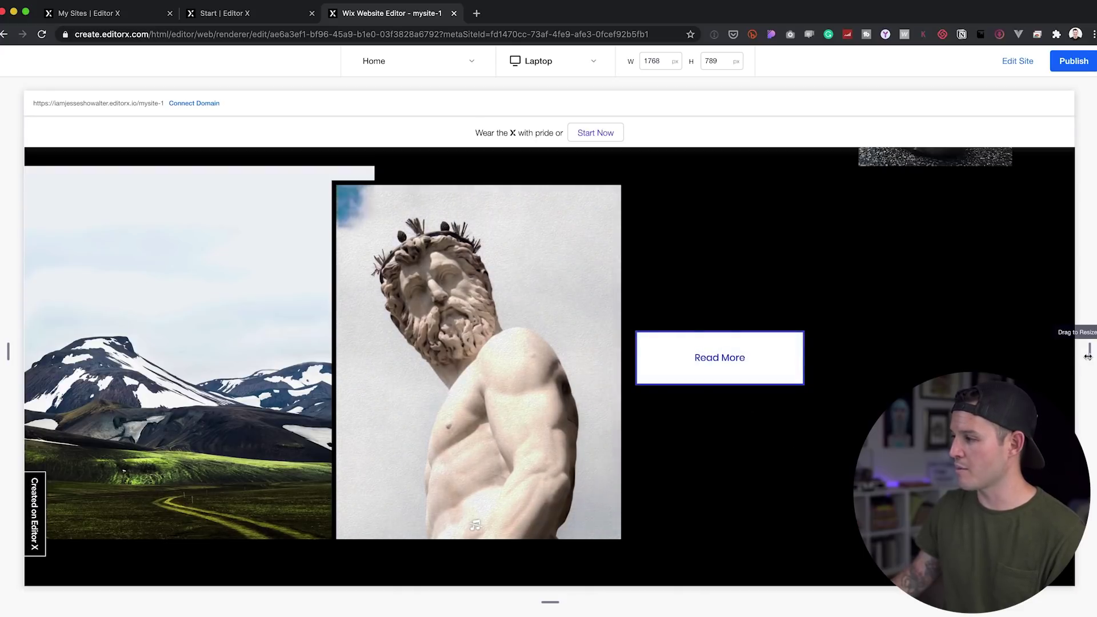
{"action": "mouse_move", "coordinate": [1090, 352]}
{"action": "left_mouse_down"}
{"action": "mouse_move", "coordinate": [859, 350]}
{"action": "mouse_move", "coordinate": [1073, 352]}
{"action": "left_mouse_up"}
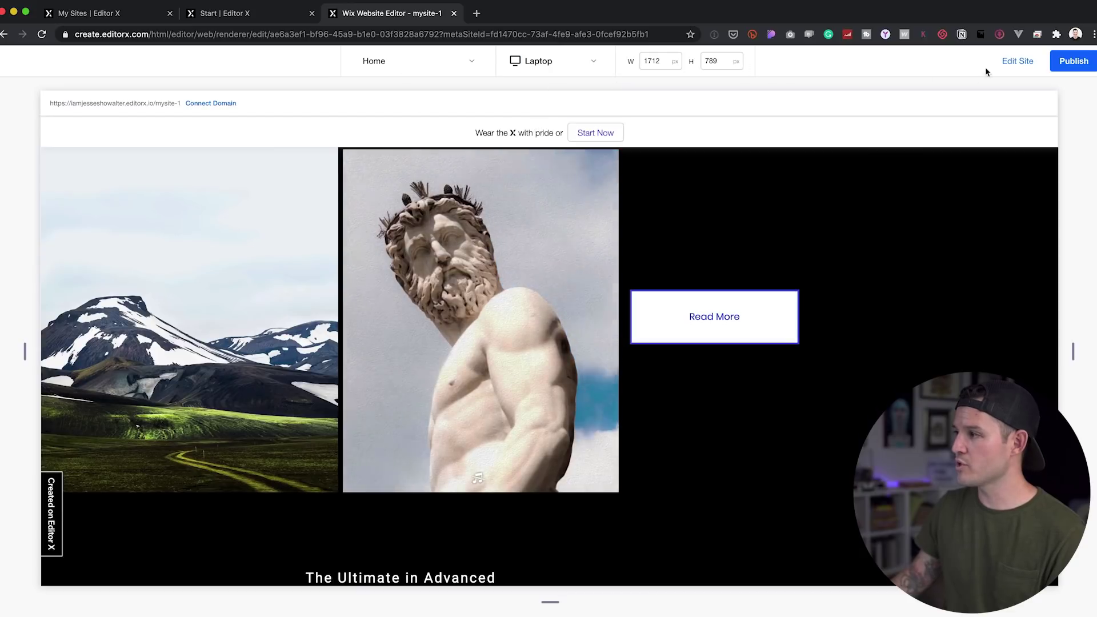
{"action": "left_click", "coordinate": [1018, 61]}
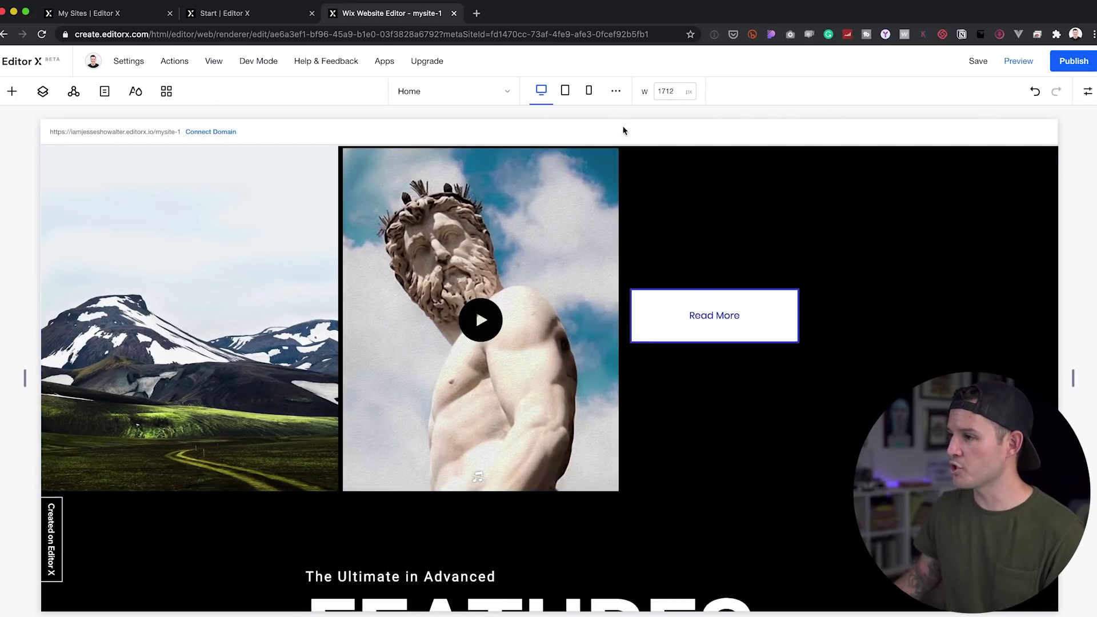
In the tablet layout, unstretch the mountain photo and widen it to fill the section
{"action": "left_click", "coordinate": [565, 92]}
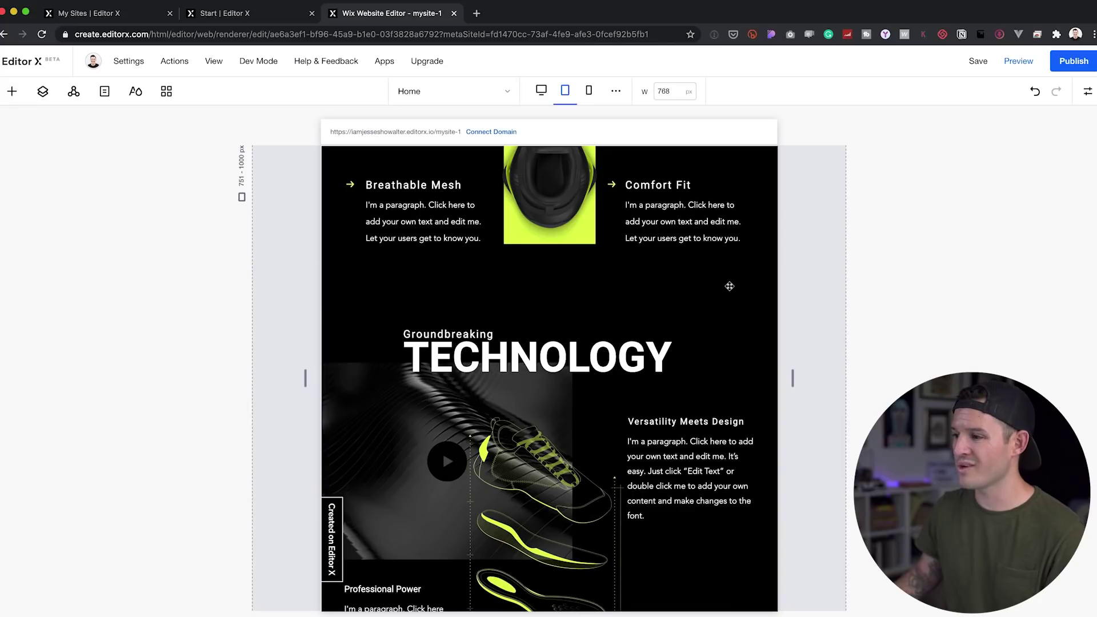
{"action": "scroll", "coordinate": [620, 339], "scroll_direction": "down", "scroll_amount": 5}
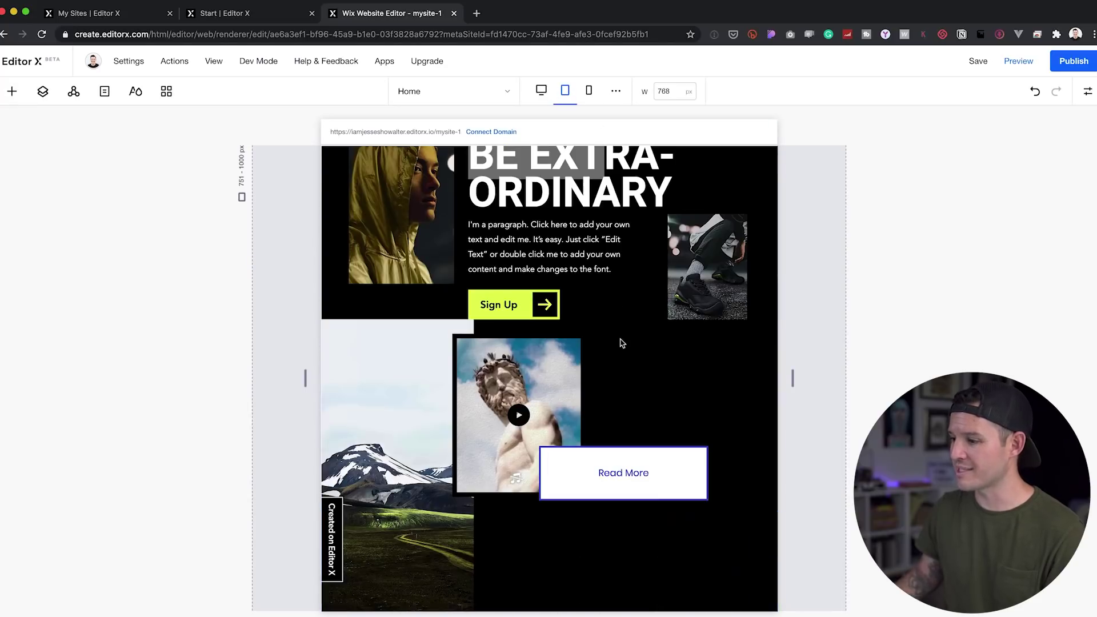
{"action": "scroll", "coordinate": [617, 340], "scroll_direction": "down", "scroll_amount": 2}
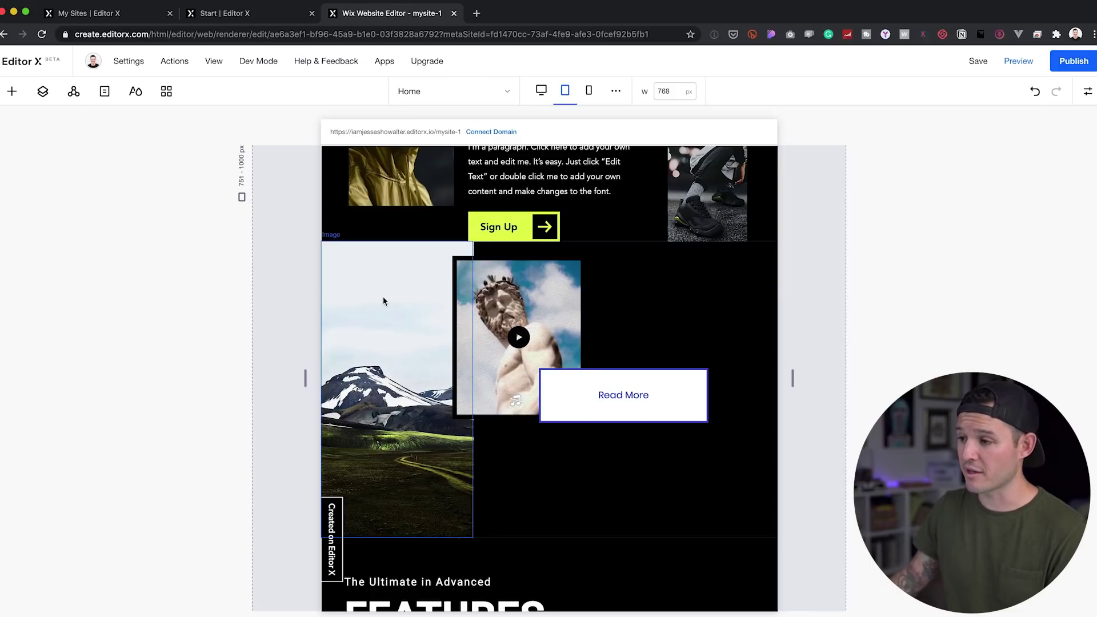
{"action": "left_click", "coordinate": [443, 417]}
{"action": "left_click", "coordinate": [460, 254]}
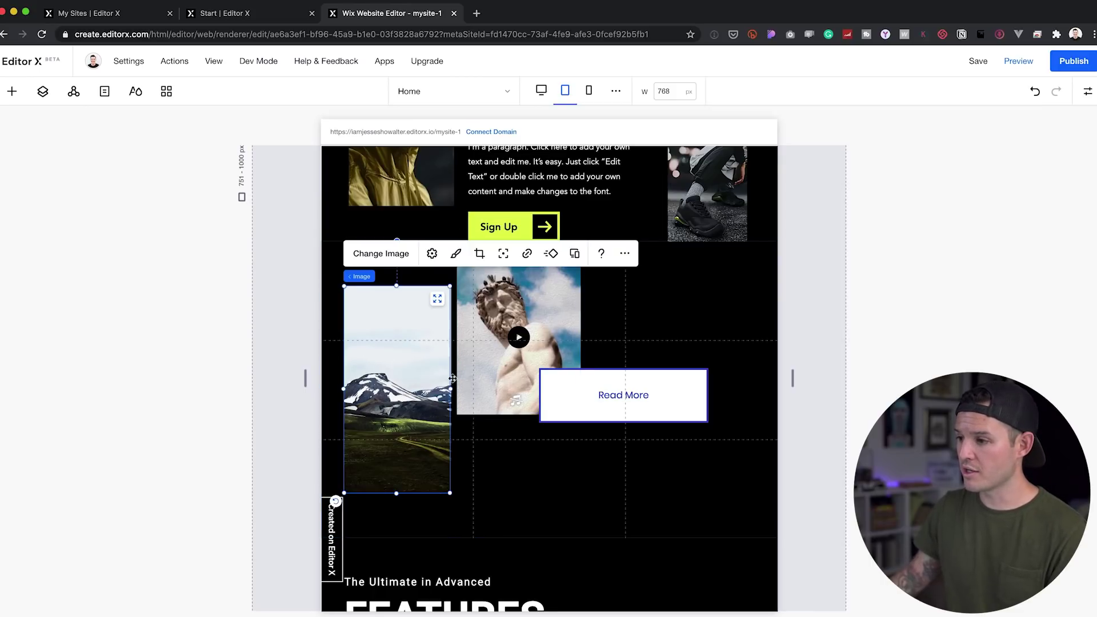
{"action": "left_click_drag", "start_coordinate": [451, 389], "coordinate": [679, 294]}
Move the statue video to the lower left, enlarge it, and nudge Read More beside it
{"action": "left_click", "coordinate": [528, 314]}
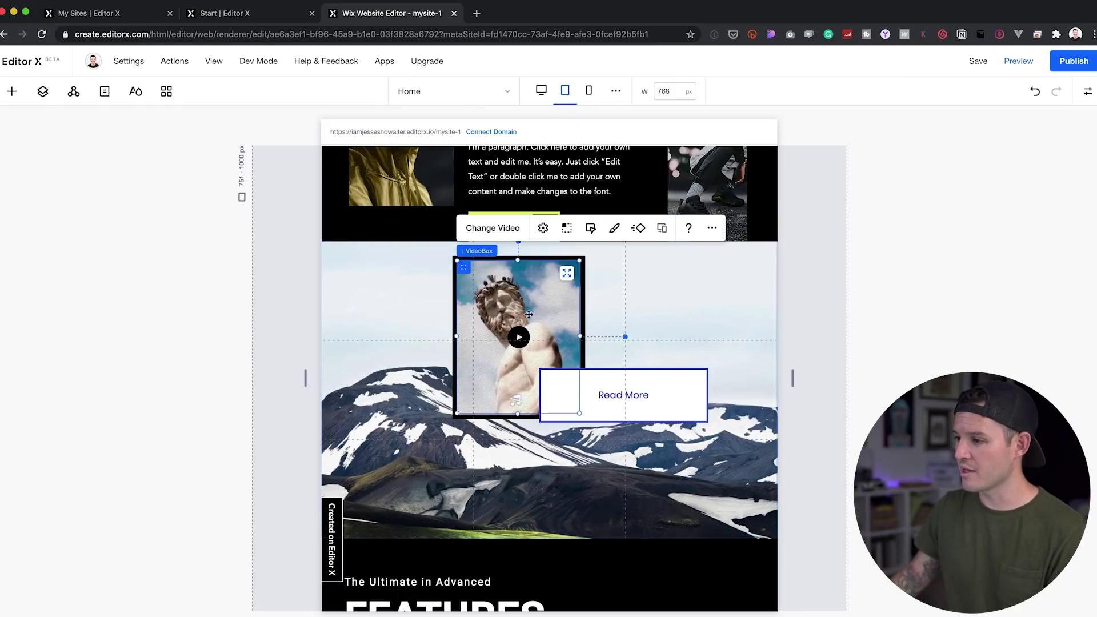
{"action": "left_click_drag", "start_coordinate": [529, 314], "coordinate": [436, 422]}
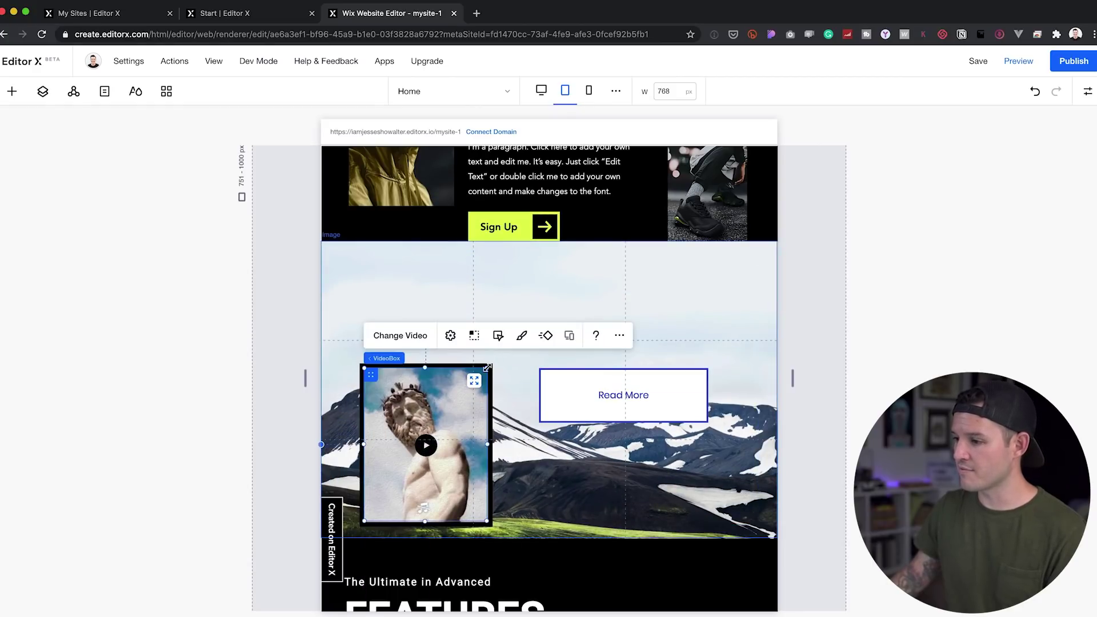
{"action": "left_click_drag", "start_coordinate": [487, 368], "coordinate": [579, 254]}
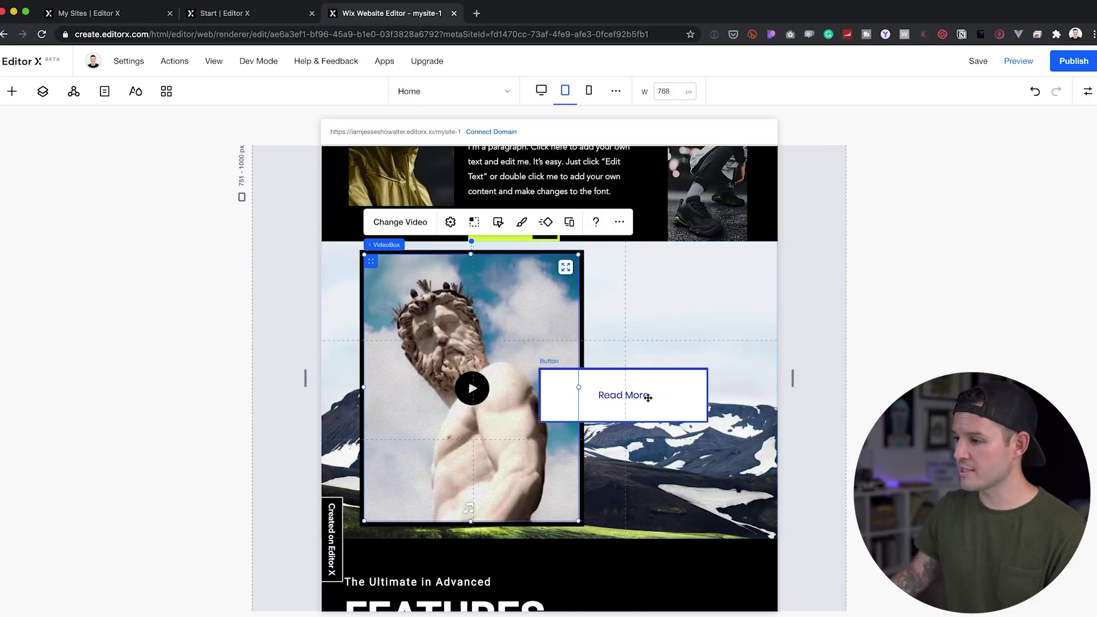
{"action": "left_click_drag", "start_coordinate": [648, 397], "coordinate": [659, 395]}
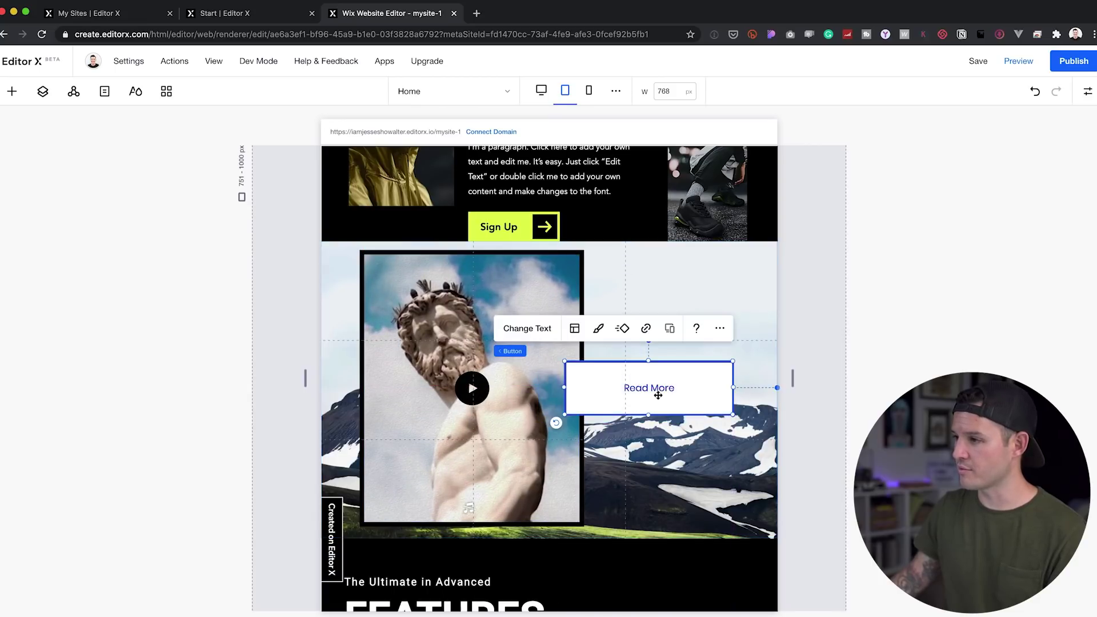
Confirm the desktop layout is unaffected, recheck tablet, then move to the 360 px mobile layout
{"action": "left_click", "coordinate": [540, 92]}
{"action": "scroll", "coordinate": [588, 205], "scroll_direction": "up", "scroll_amount": 10}
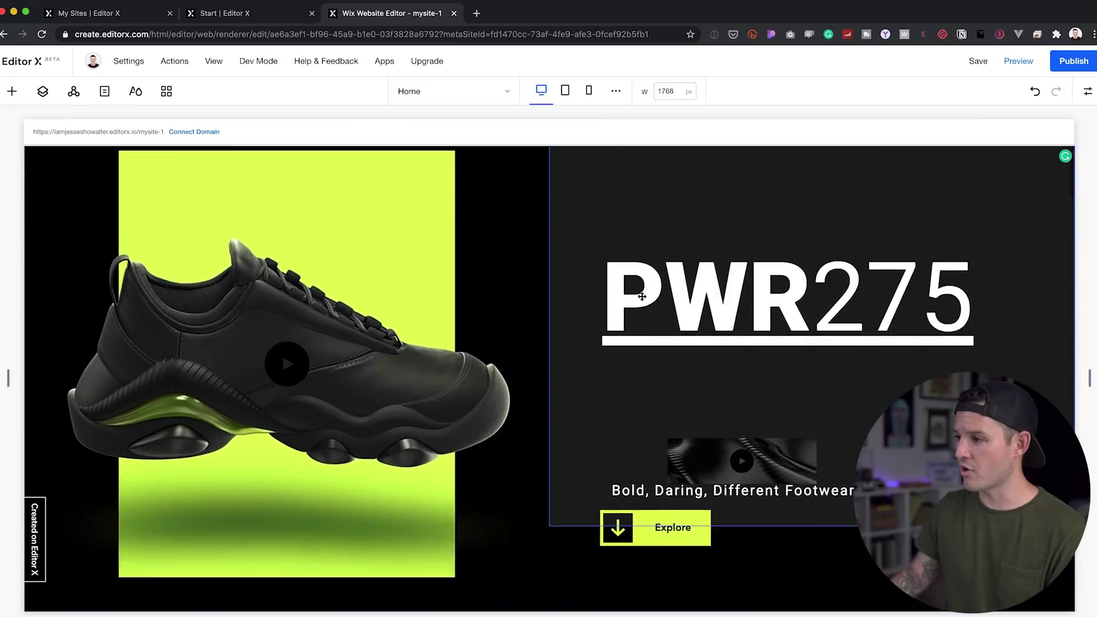
{"action": "scroll", "coordinate": [642, 297], "scroll_direction": "down", "scroll_amount": 10}
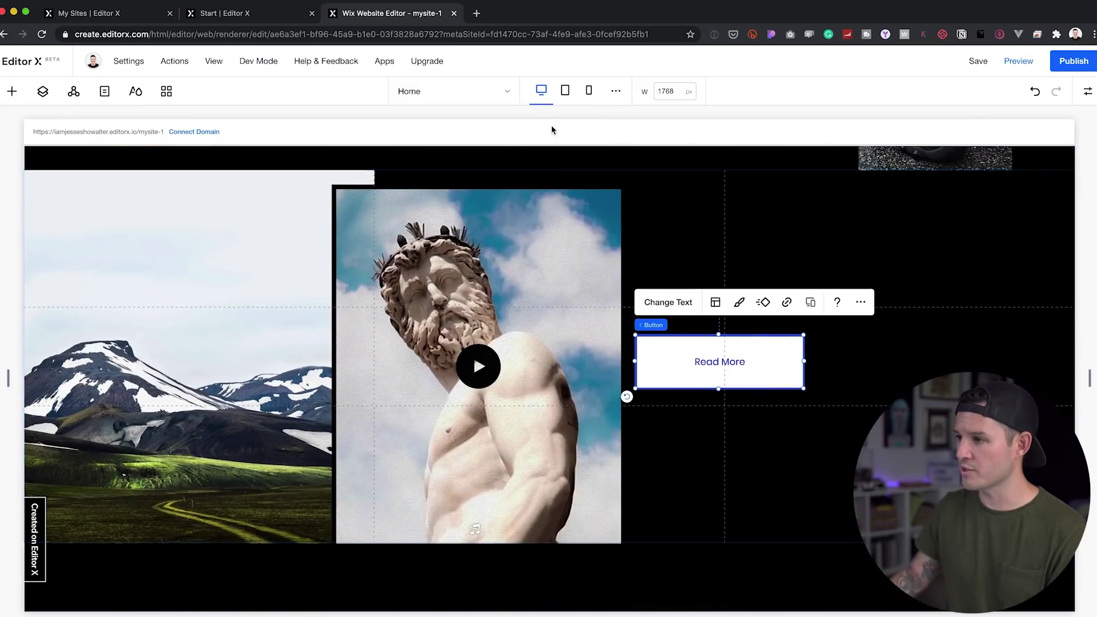
{"action": "left_click", "coordinate": [567, 91]}
{"action": "scroll", "coordinate": [582, 309], "scroll_direction": "up", "scroll_amount": 8}
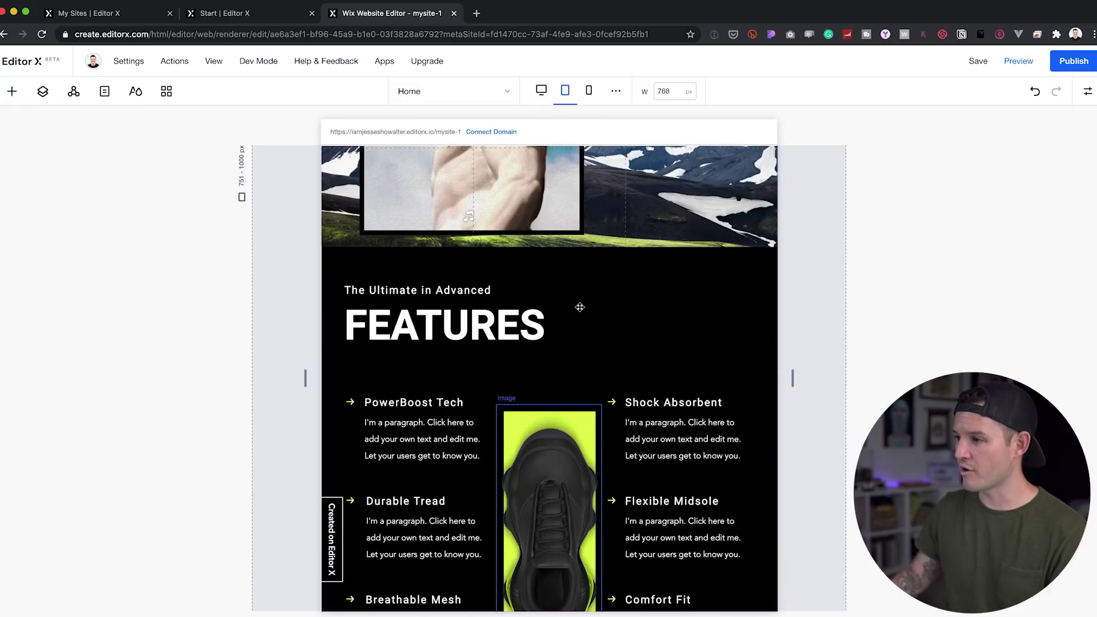
{"action": "scroll", "coordinate": [581, 309], "scroll_direction": "up", "scroll_amount": 3}
{"action": "scroll", "coordinate": [581, 309], "scroll_direction": "down", "scroll_amount": 1}
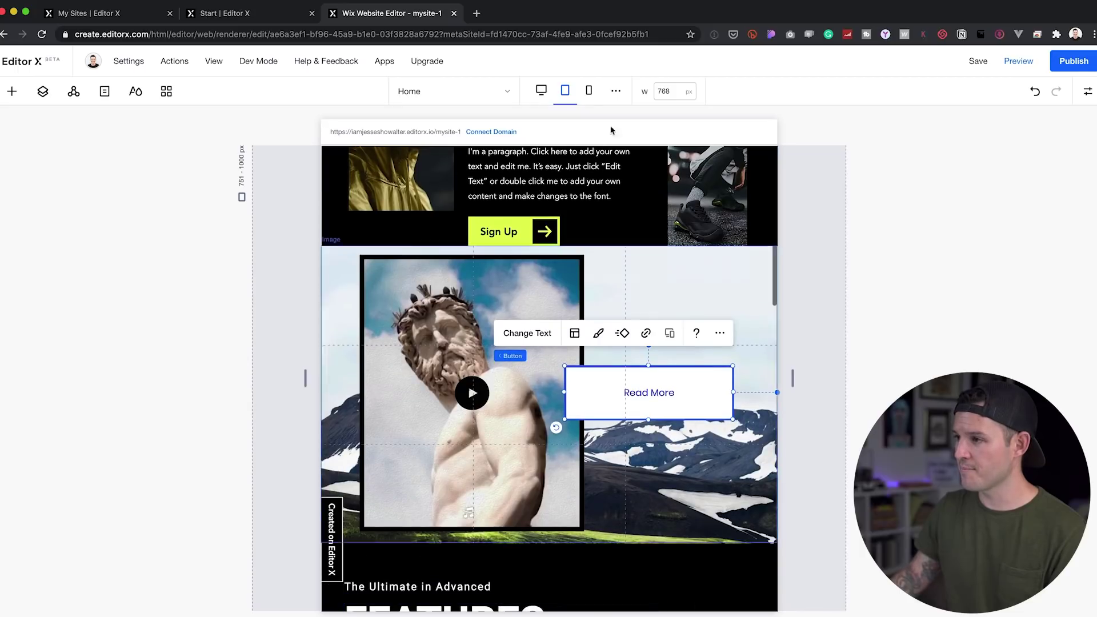
{"action": "left_click", "coordinate": [590, 92]}
In the mobile layout, move the Read More button below the statue video
{"action": "scroll", "coordinate": [606, 343], "scroll_direction": "up", "scroll_amount": 3}
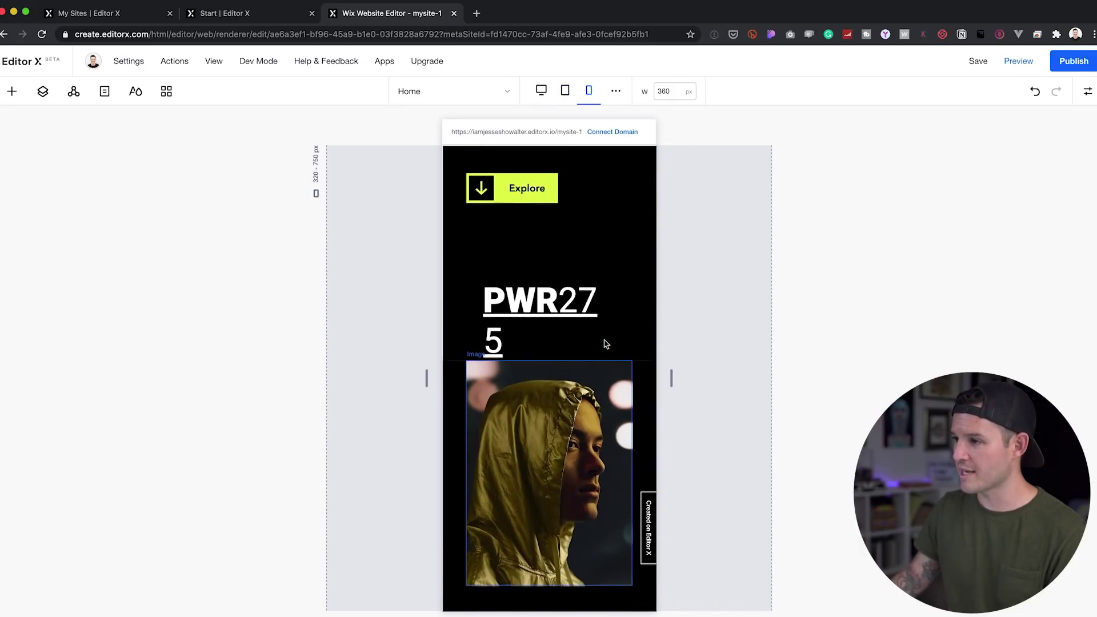
{"action": "scroll", "coordinate": [606, 343], "scroll_direction": "down", "scroll_amount": 8}
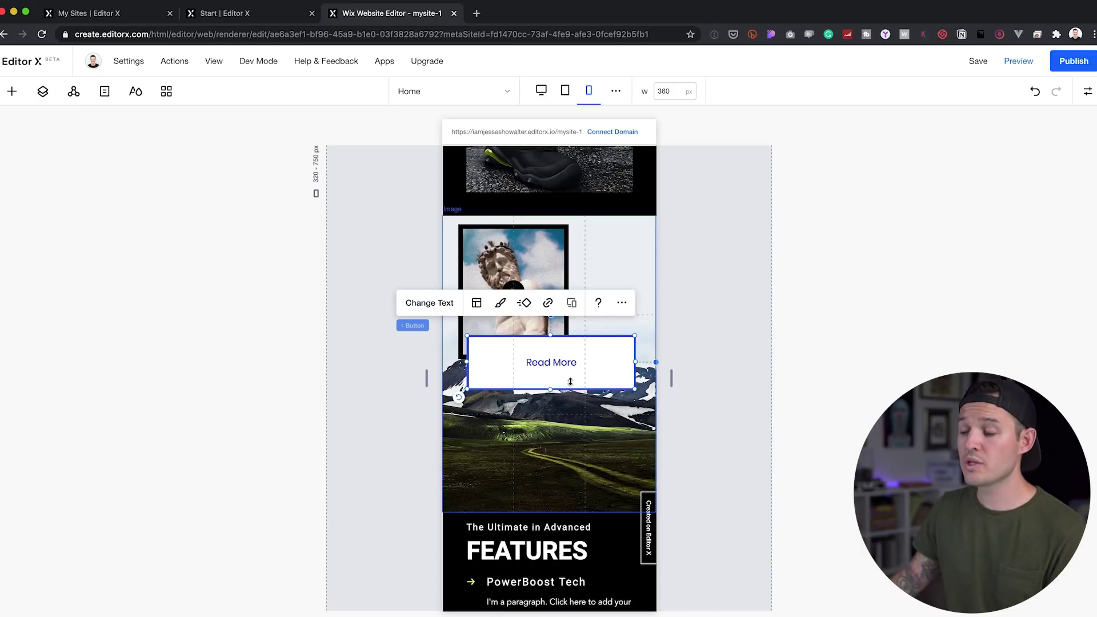
{"action": "left_click_drag", "start_coordinate": [572, 448], "coordinate": [568, 476]}
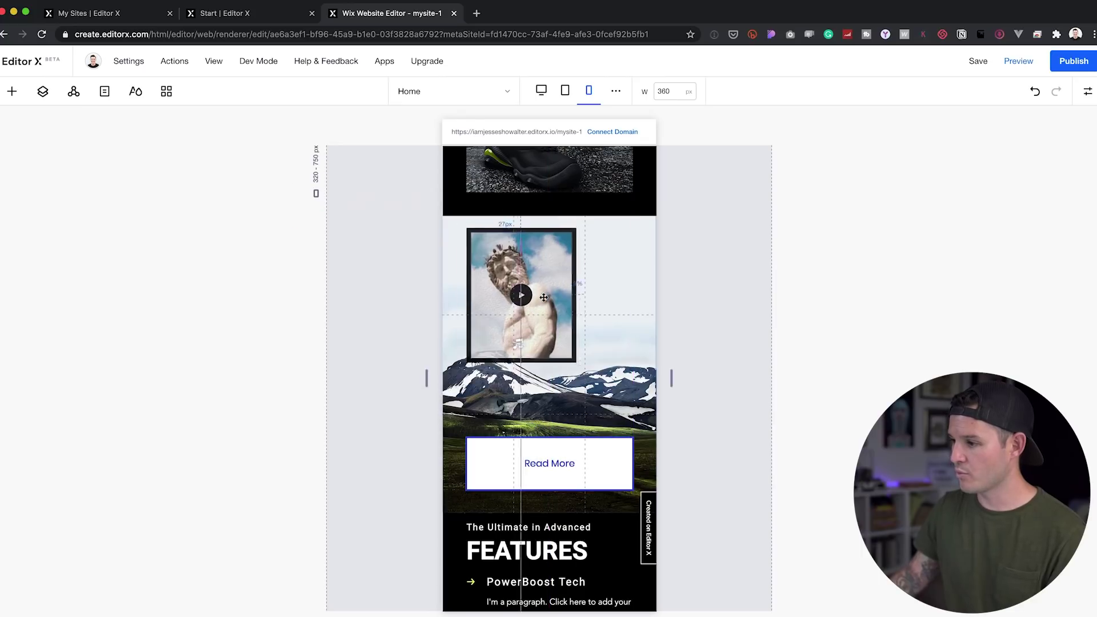
Stretch the statue video to full mobile width, then return to the desktop layout
{"action": "left_click_drag", "start_coordinate": [532, 292], "coordinate": [569, 332]}
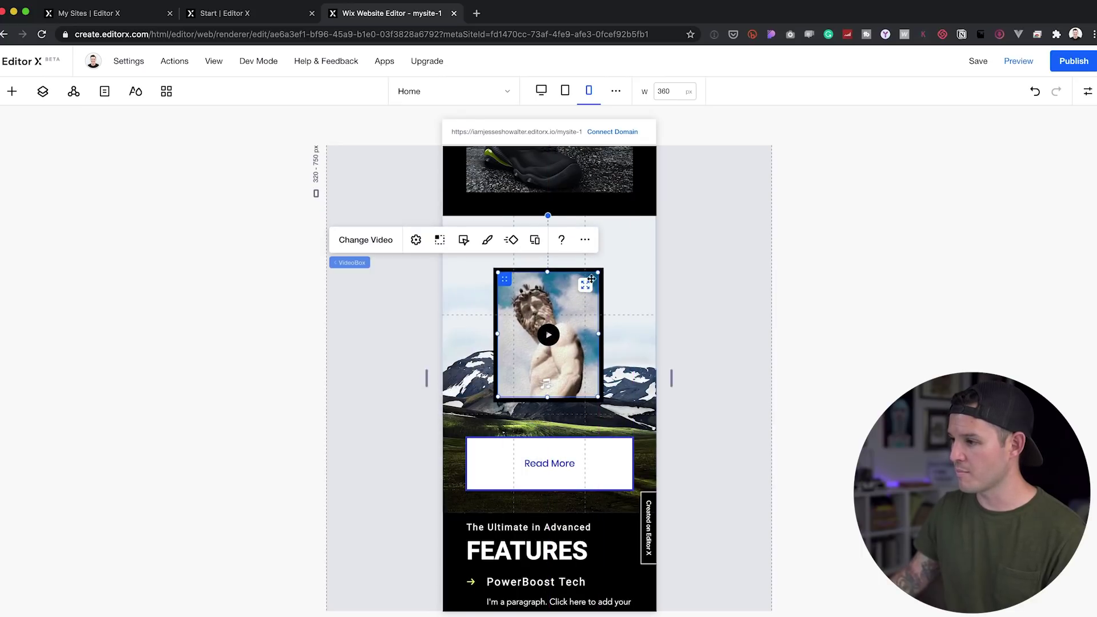
{"action": "left_click", "coordinate": [586, 285]}
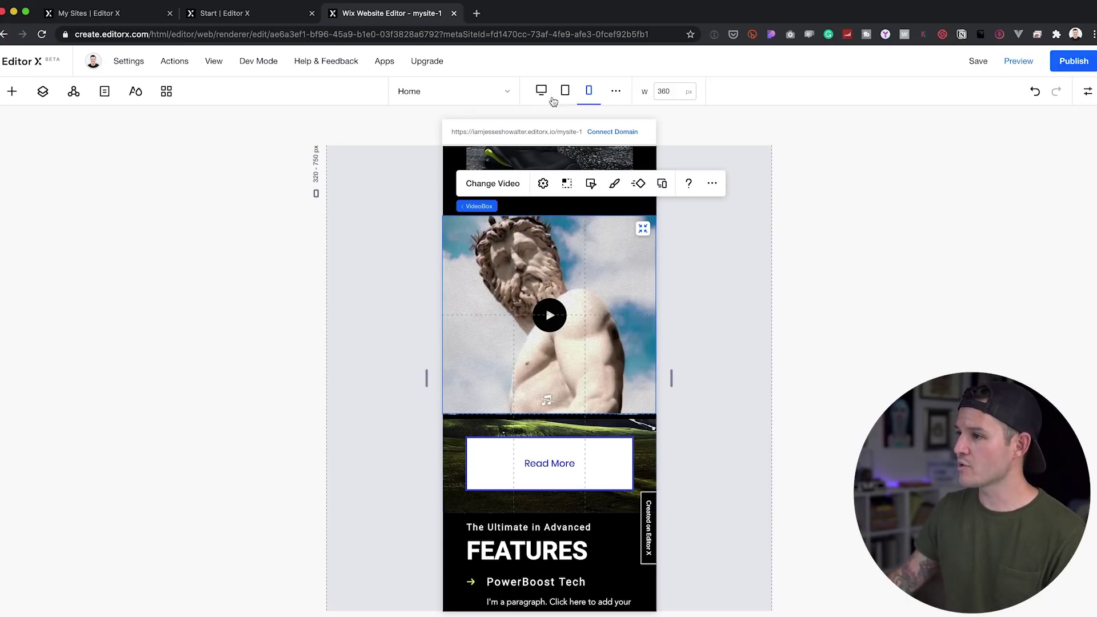
{"action": "left_click", "coordinate": [541, 91]}
Preview the page at laptop width, then at iPad size, scrolling through the new section
{"action": "left_click", "coordinate": [1019, 62]}
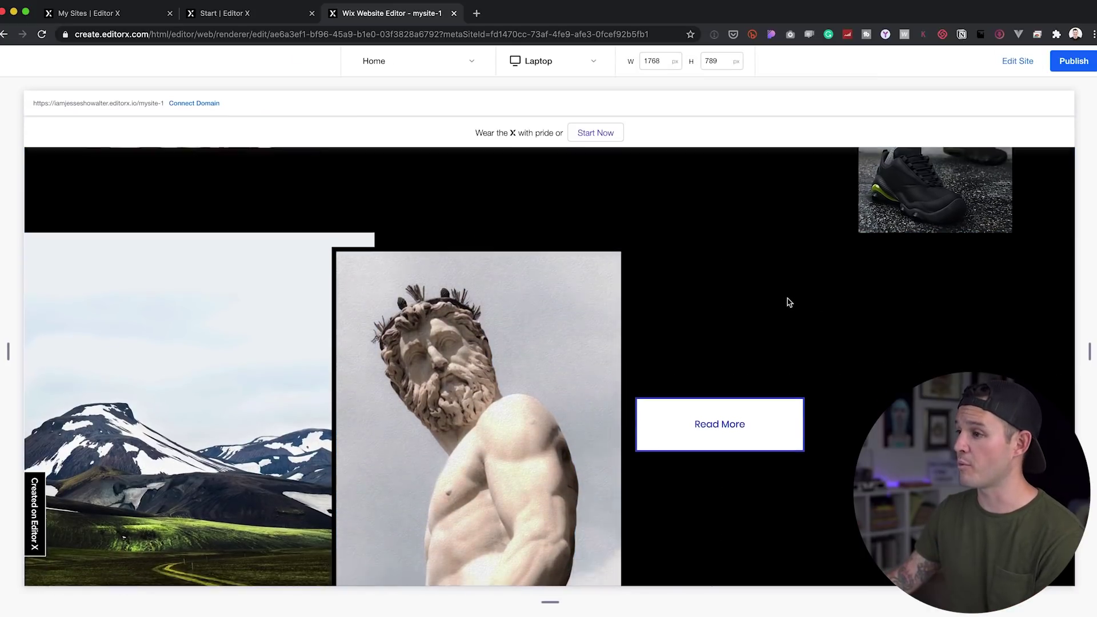
{"action": "scroll", "coordinate": [788, 302], "scroll_direction": "down", "scroll_amount": 2}
{"action": "left_click", "coordinate": [537, 61]}
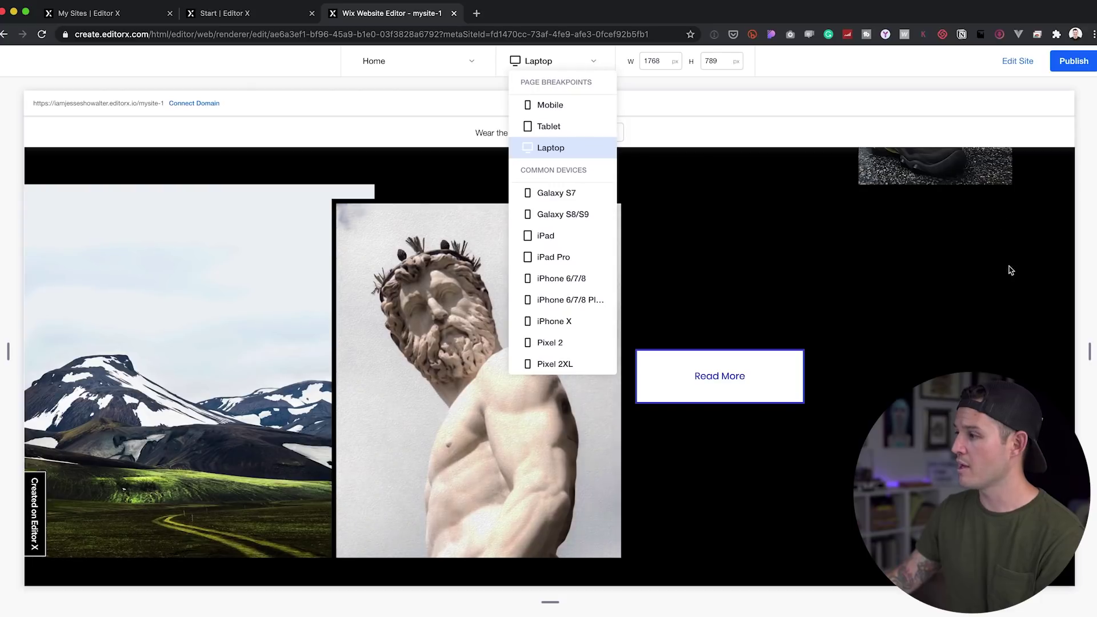
{"action": "left_click", "coordinate": [548, 235]}
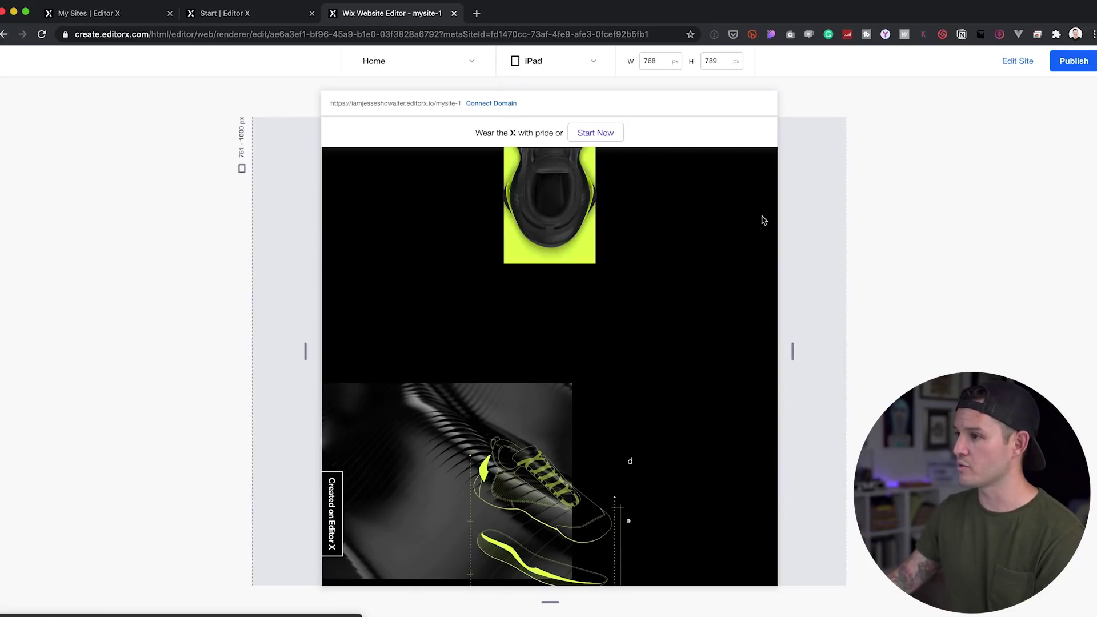
{"action": "scroll", "coordinate": [718, 343], "scroll_direction": "down", "scroll_amount": 10}
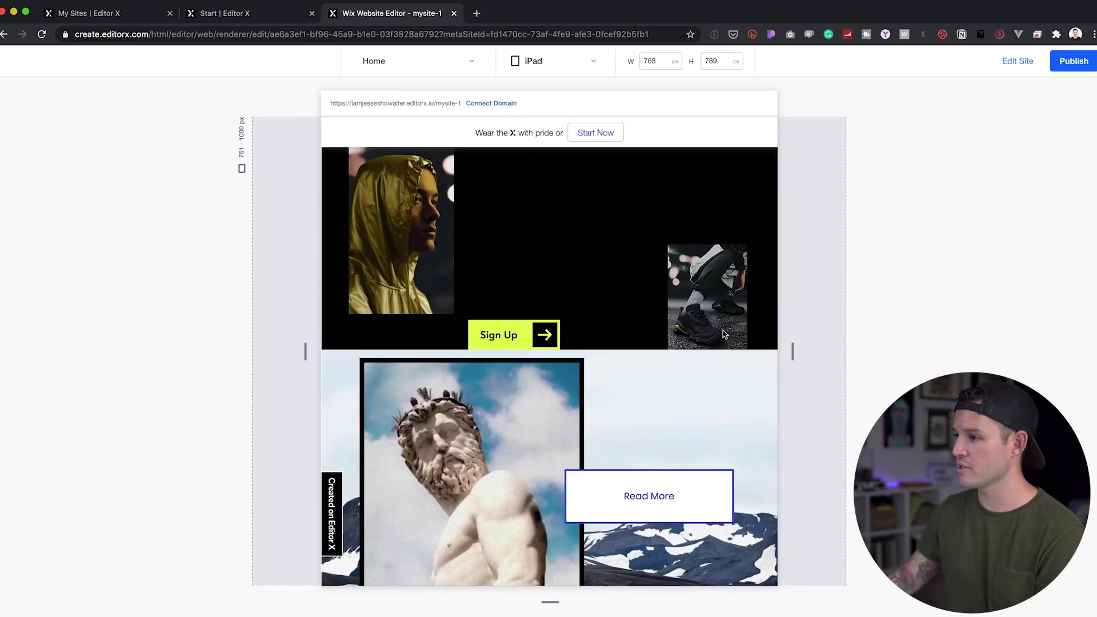
{"action": "scroll", "coordinate": [723, 334], "scroll_direction": "down", "scroll_amount": 3}
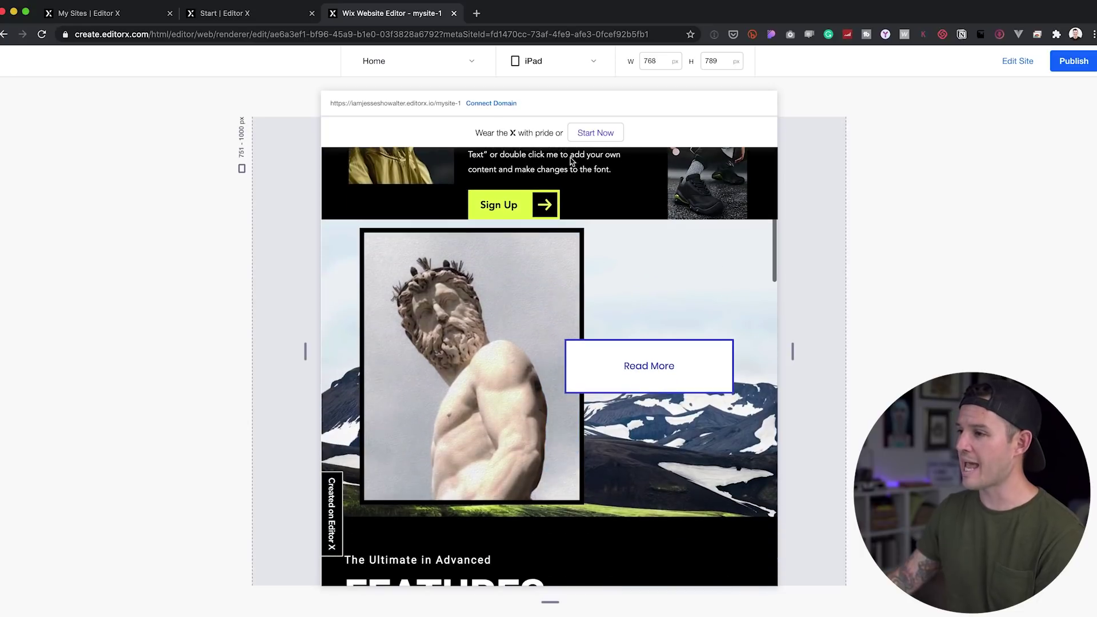
Switch the preview to mobile size and scroll to the new section
{"action": "left_click", "coordinate": [574, 64]}
{"action": "left_click", "coordinate": [551, 106]}
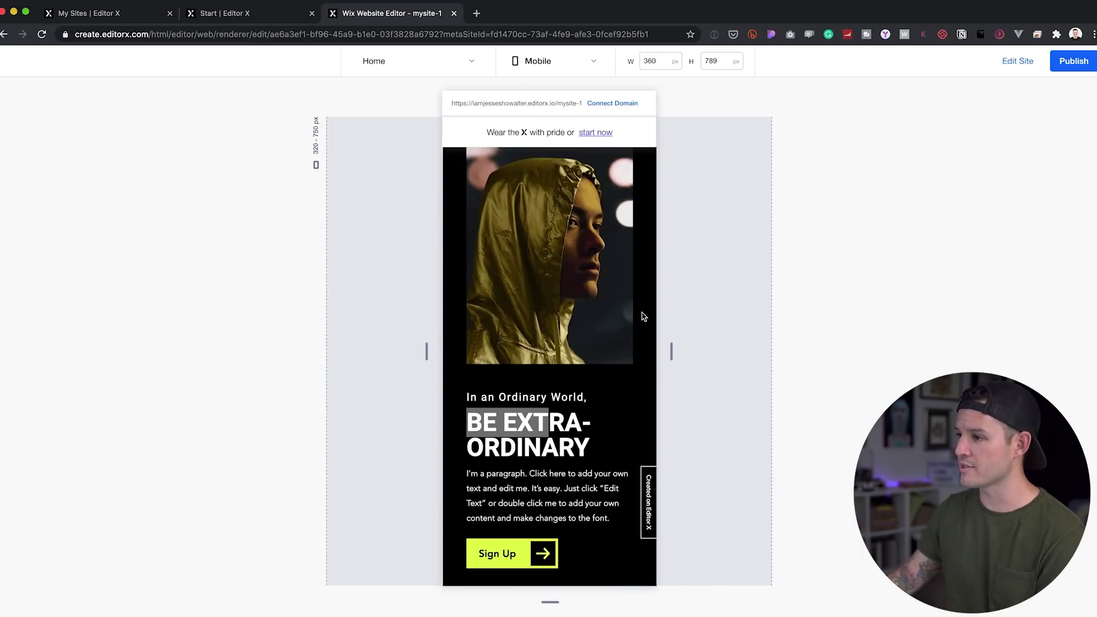
{"action": "scroll", "coordinate": [643, 316], "scroll_direction": "down", "scroll_amount": 15}
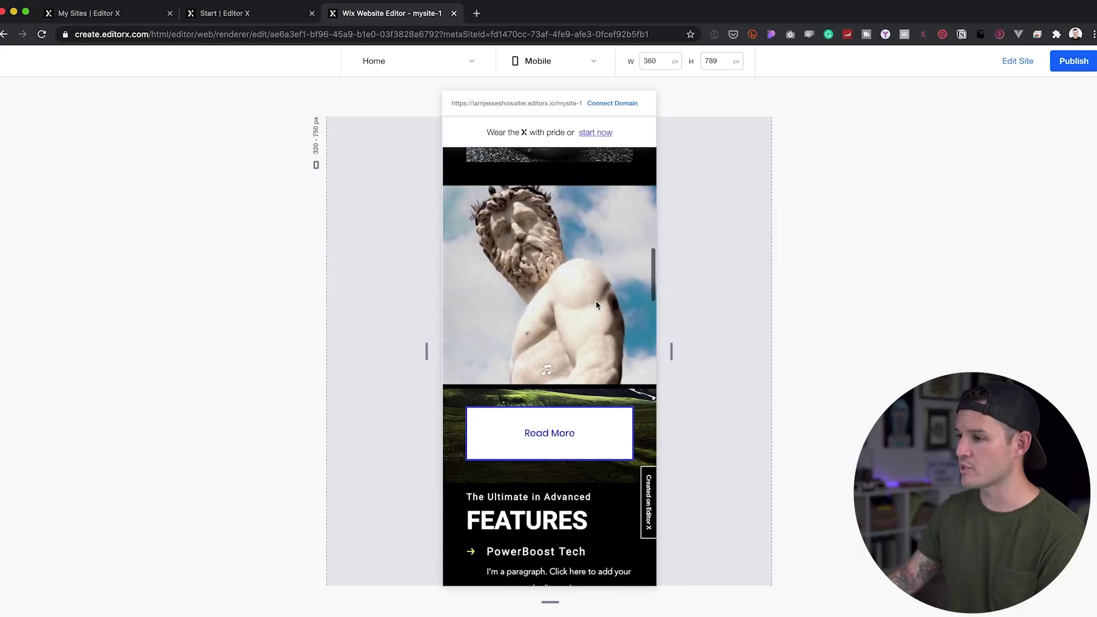